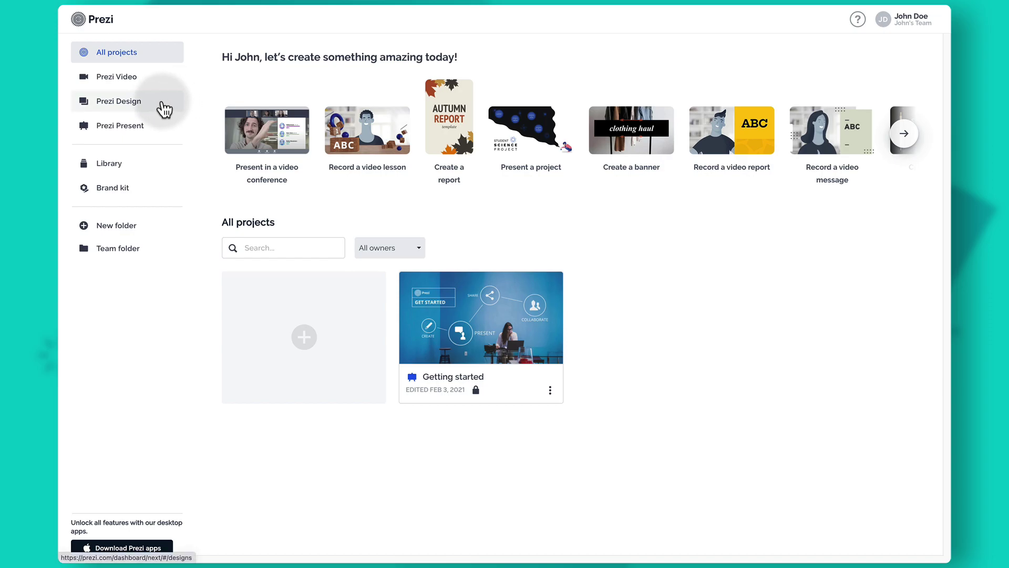
- Start a new Prezi Design project from a template and open the preview of the Double Comparison infographic
left_click(165, 109)
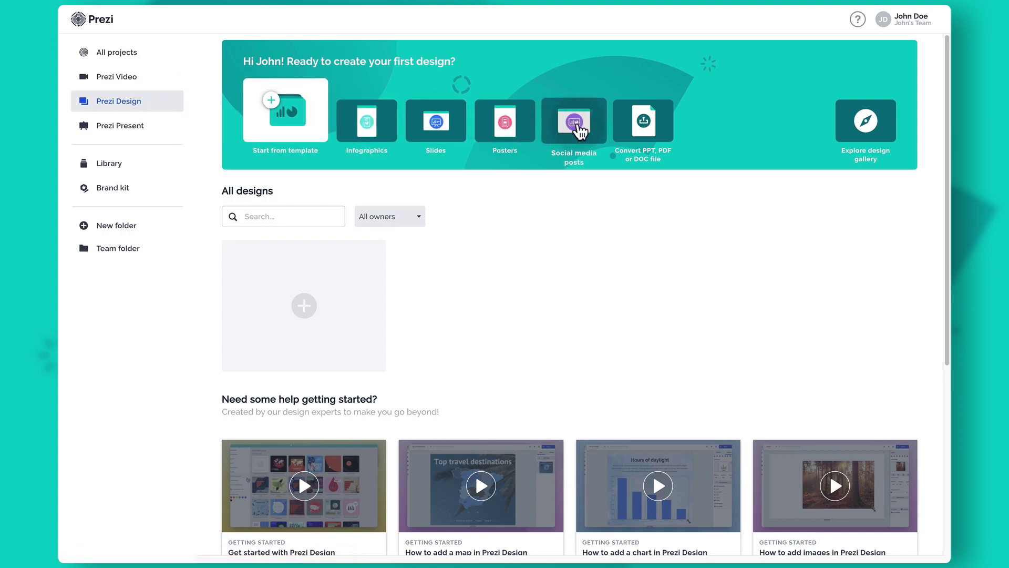
left_click(304, 123)
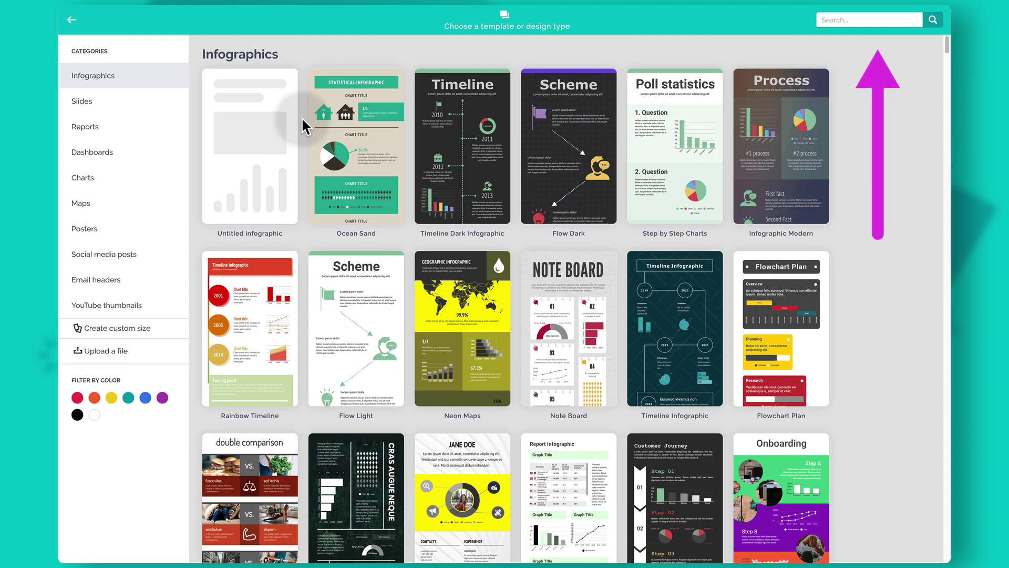
scroll(301, 117, "down", 1)
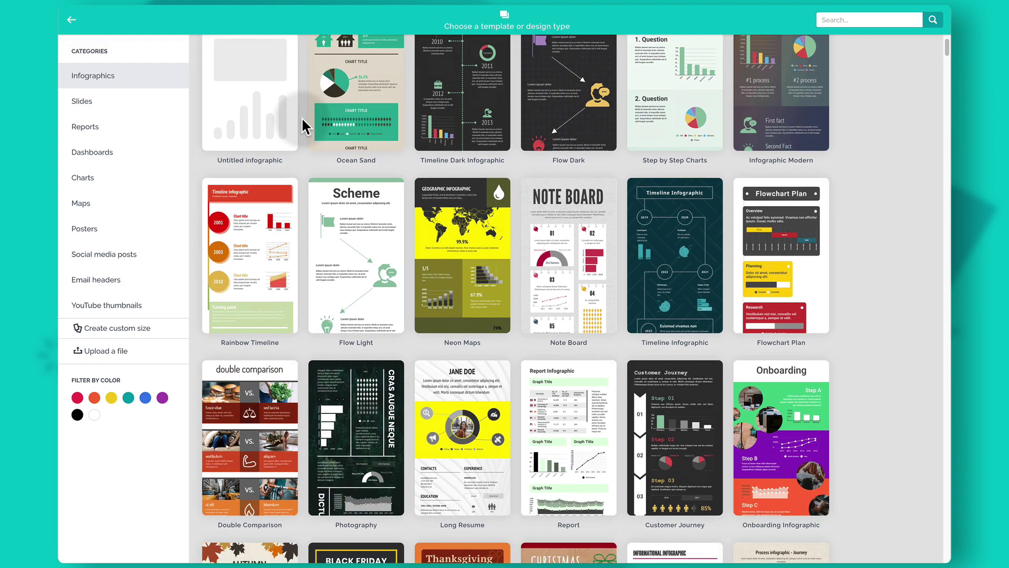
scroll(302, 120, "down", 2)
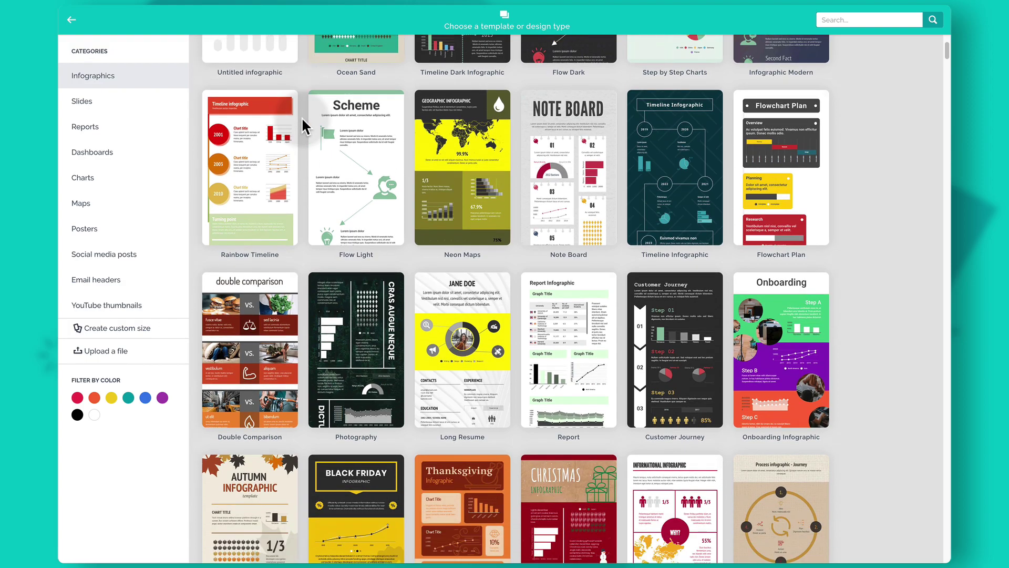
scroll(303, 126, "down", 2)
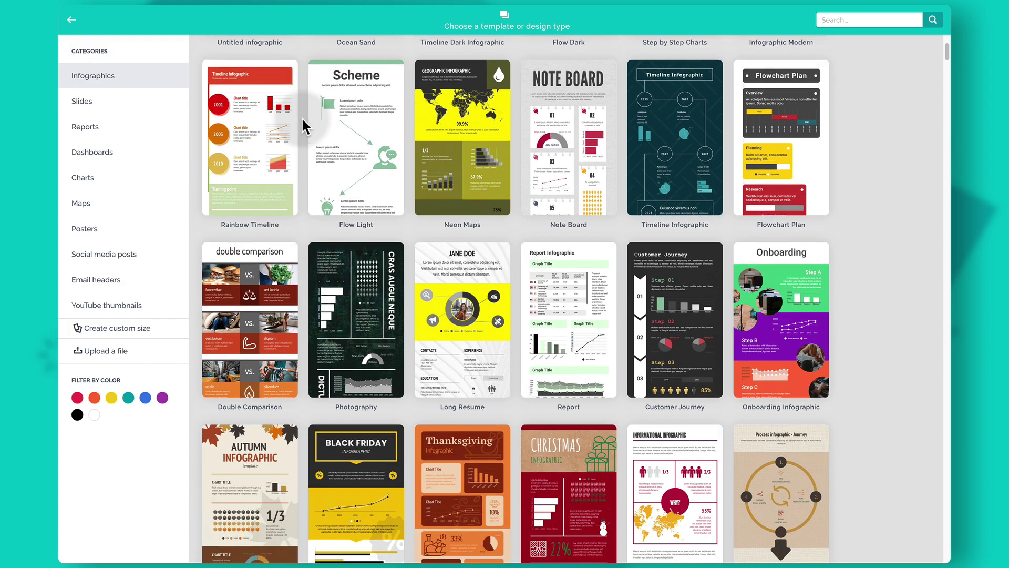
scroll(303, 127, "down", 2)
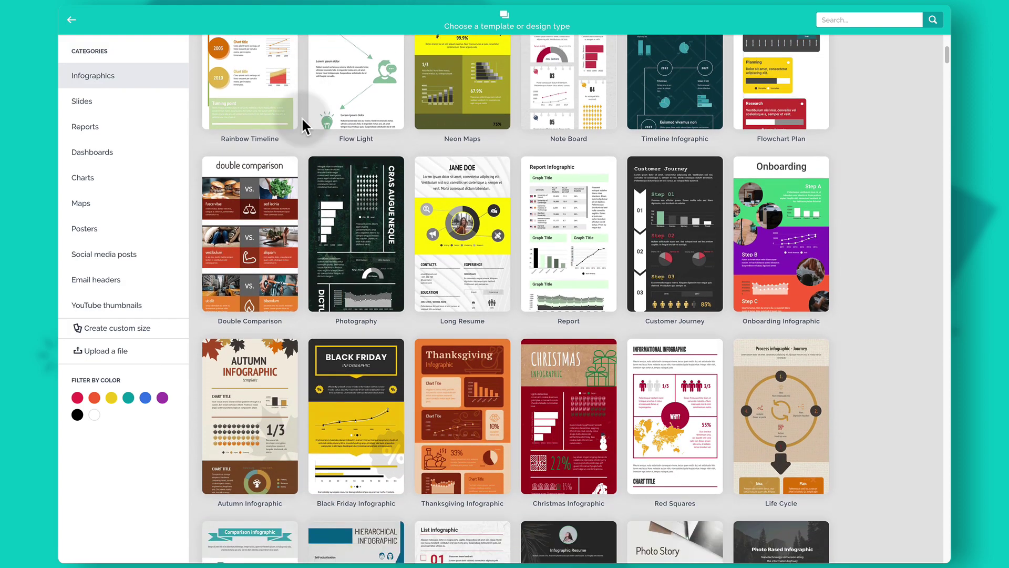
scroll(302, 126, "down", 1)
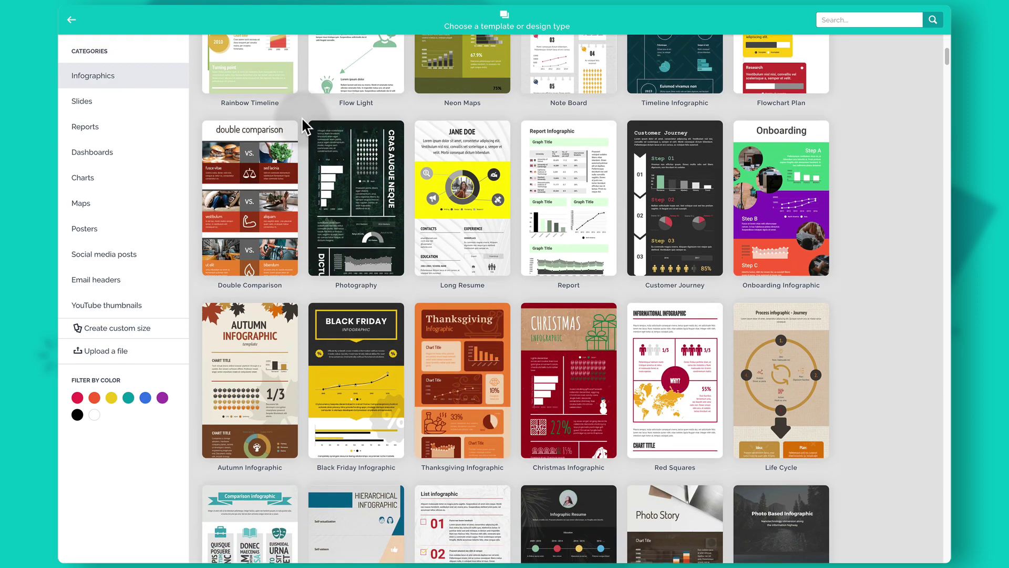
left_click(266, 202)
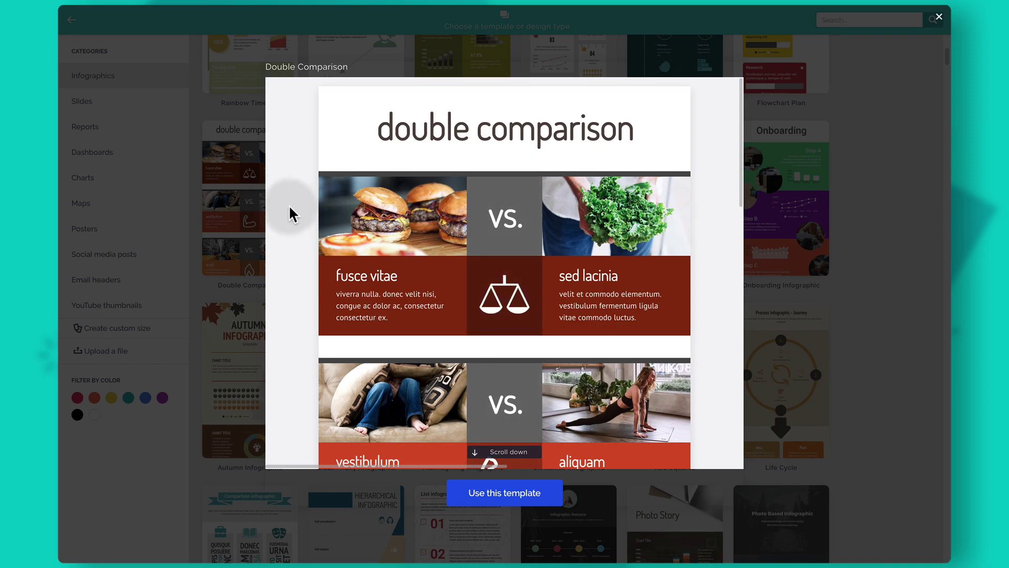
- Look through the Double Comparison preview down to its charts and create the design from this template
scroll(287, 199, "down", 1)
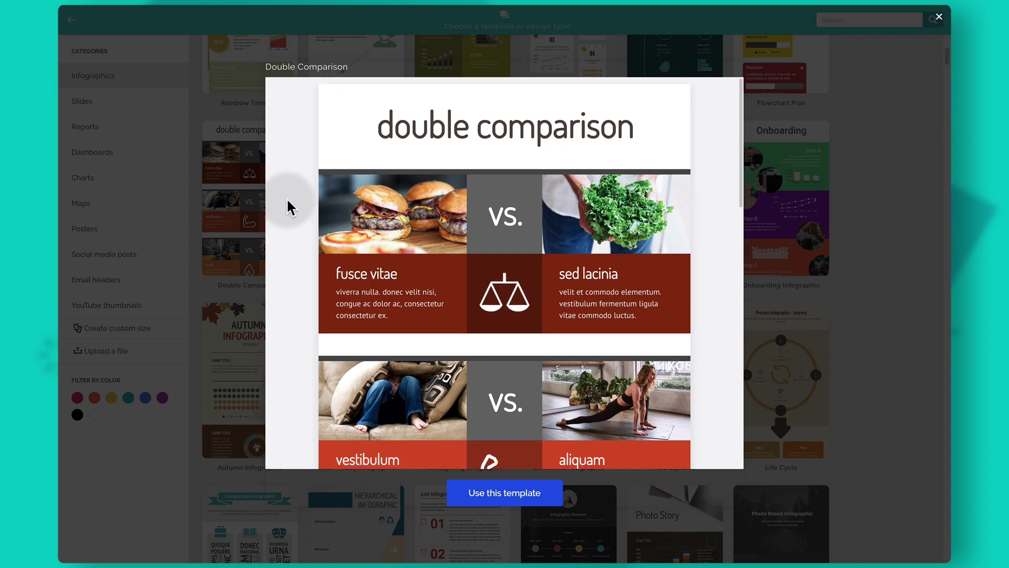
scroll(287, 206, "down", 2)
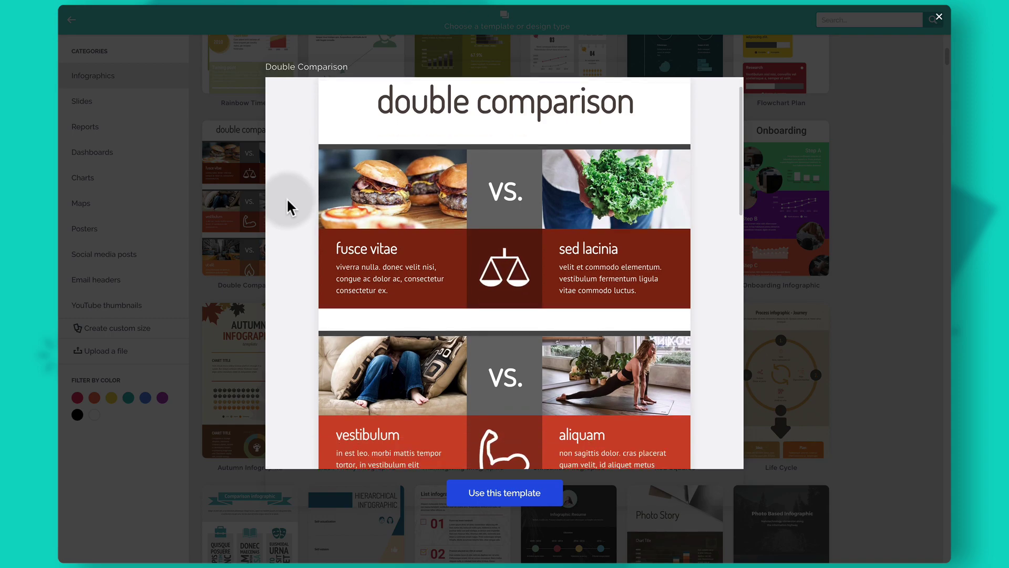
scroll(287, 201, "down", 7)
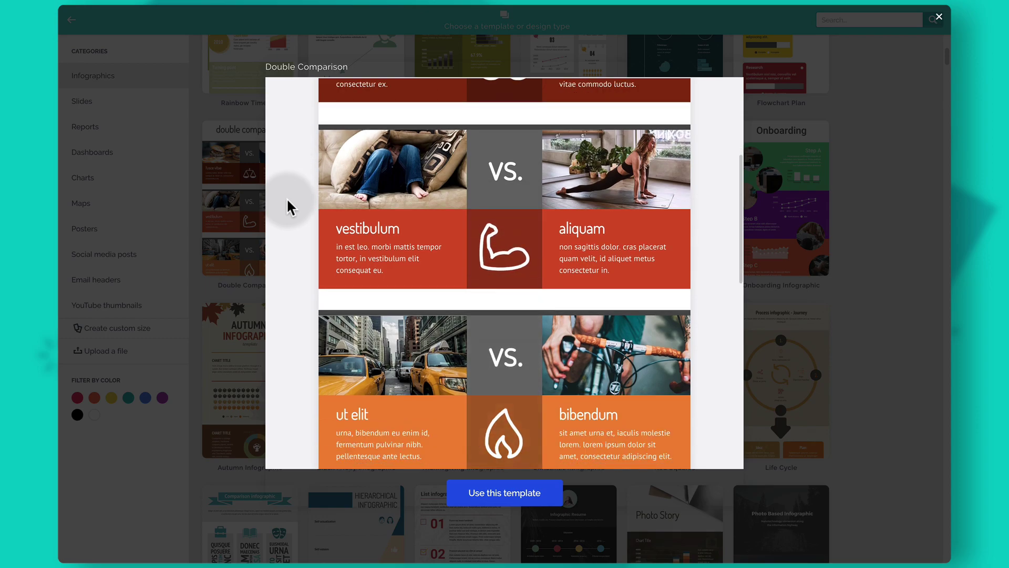
scroll(288, 200, "down", 5)
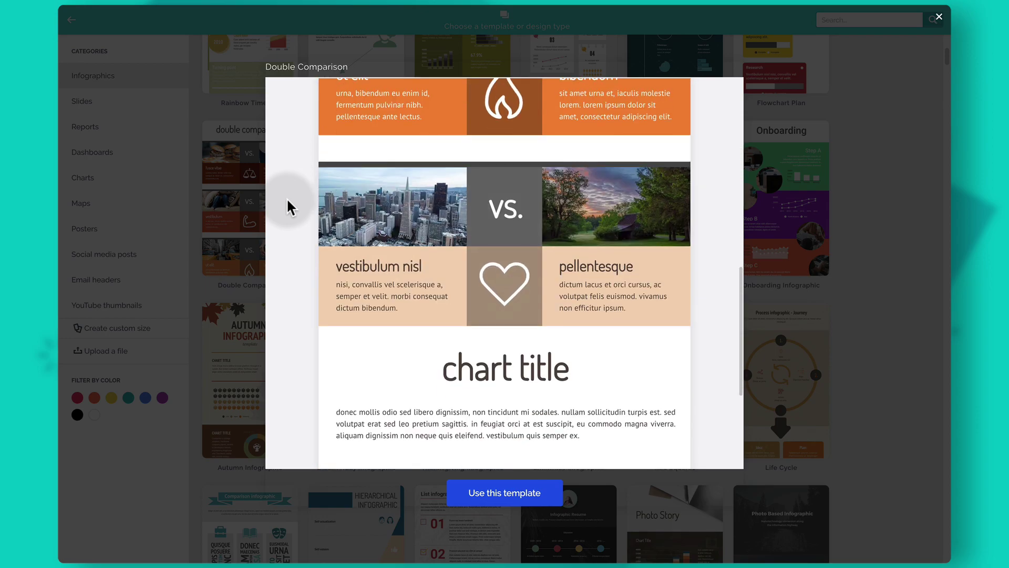
scroll(287, 206, "down", 1)
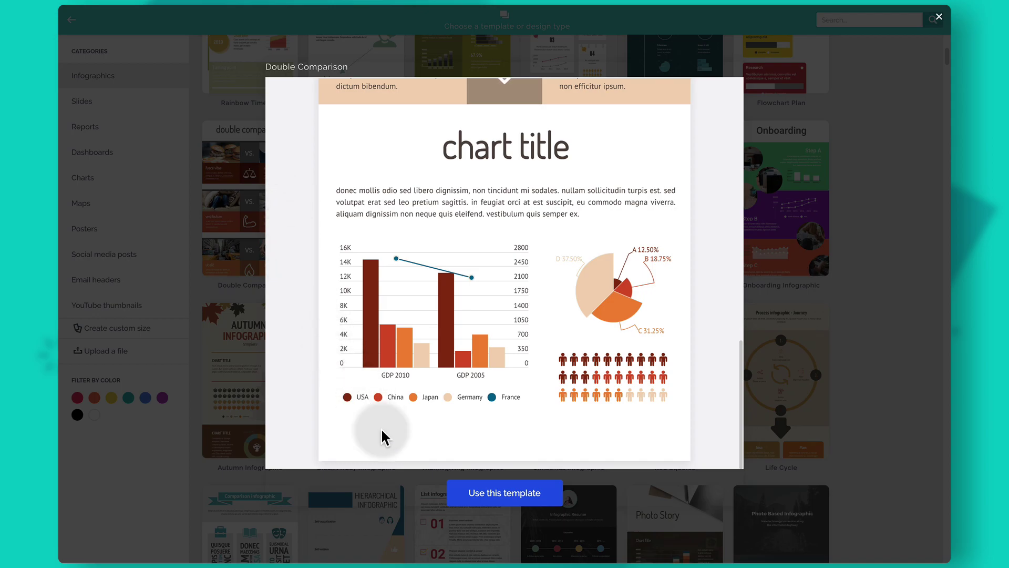
left_click(459, 497)
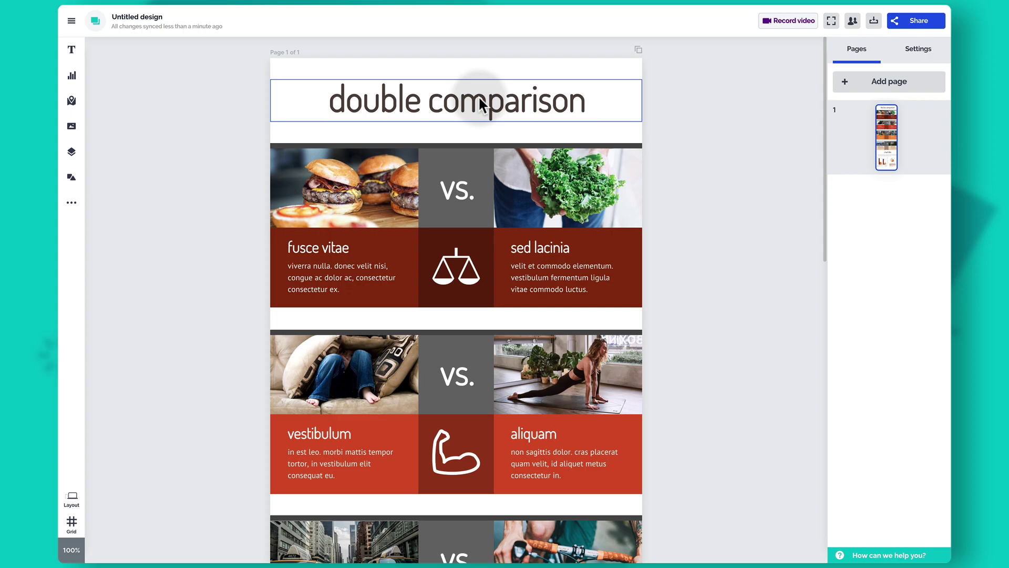
- Replace the infographic's main title with "apples and oranges"
left_click(479, 102)
left_click(479, 100)
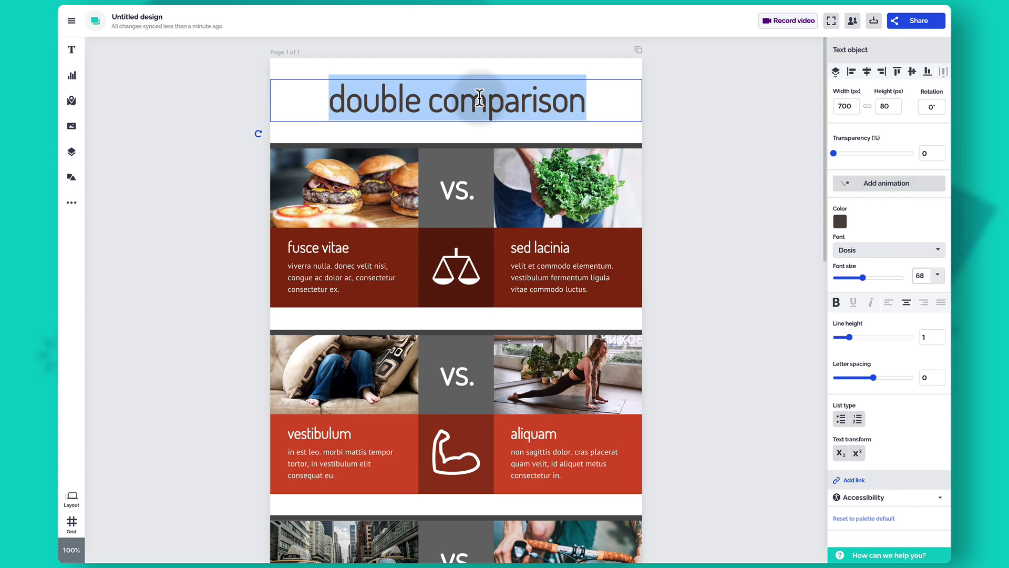
type("apples and oranges")
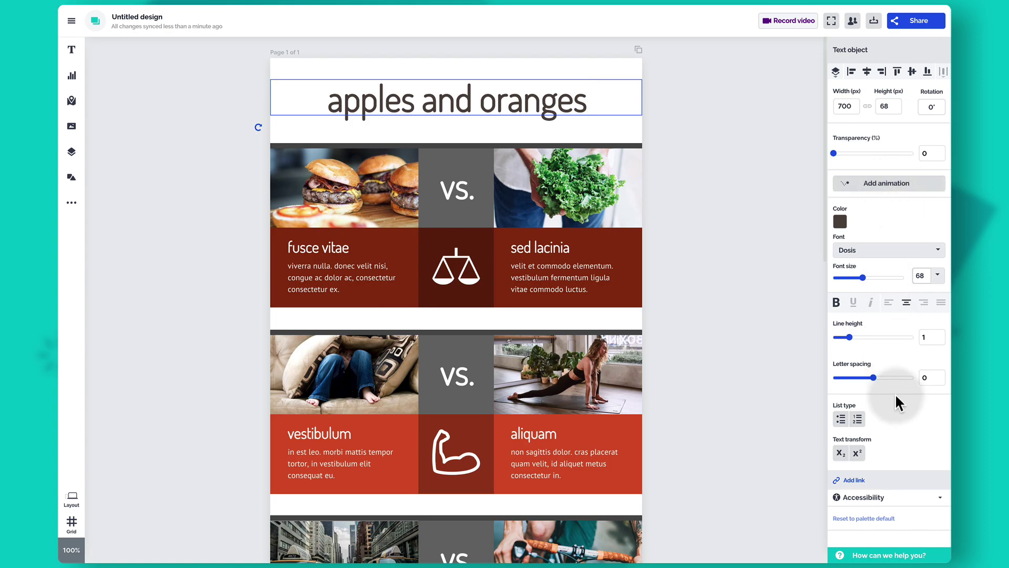
- Replace the lettuce photo in the first comparison with a photo of oranges on leafy branches, searching the graphics for "oranges"
left_click(578, 184)
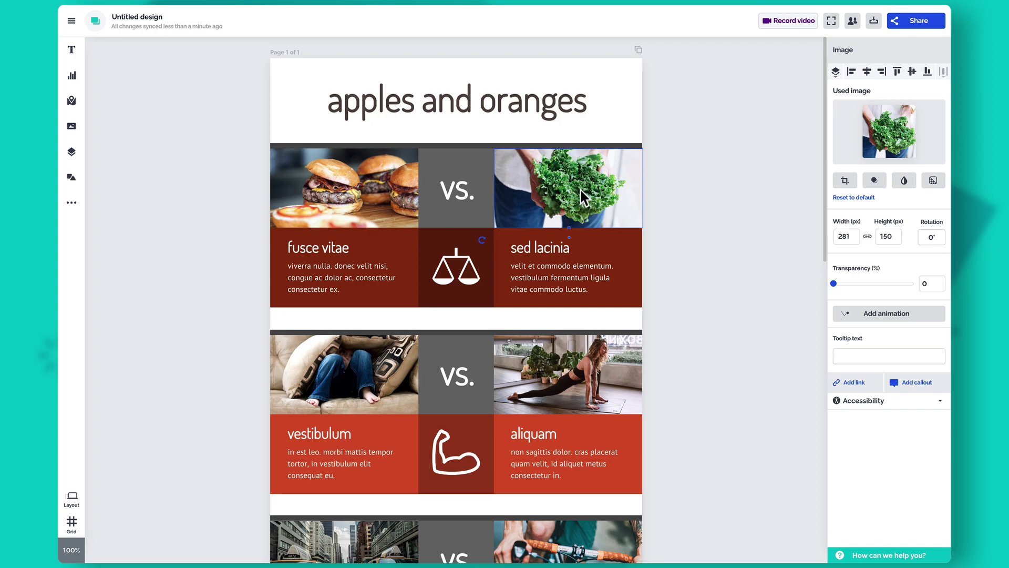
mouse_move(901, 138)
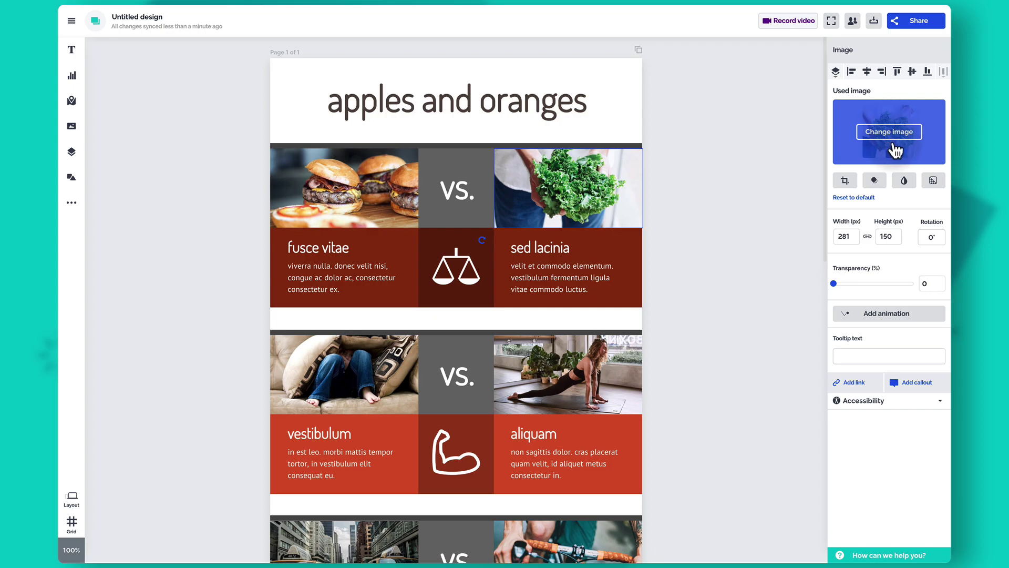
left_click(890, 143)
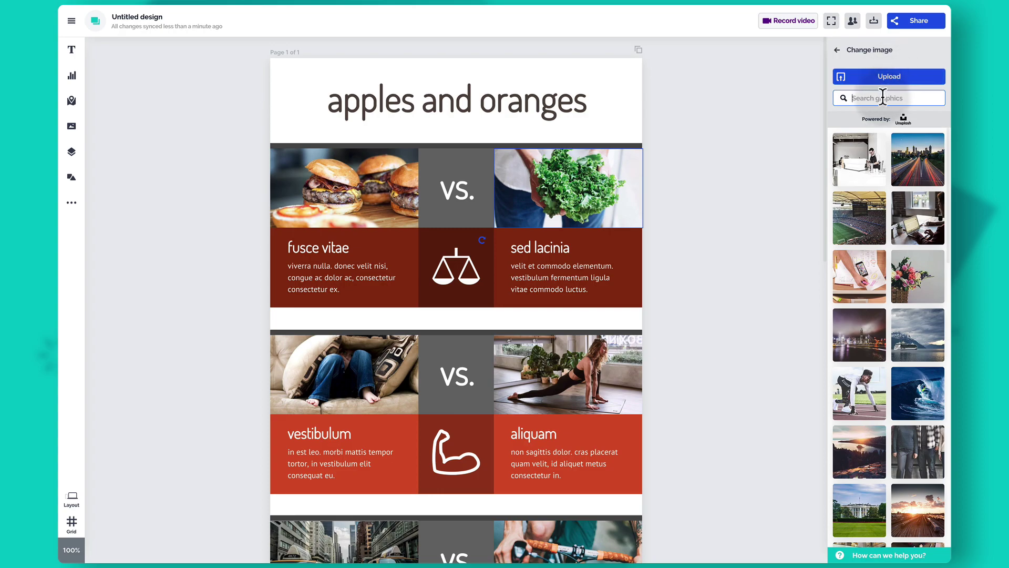
type("oranges")
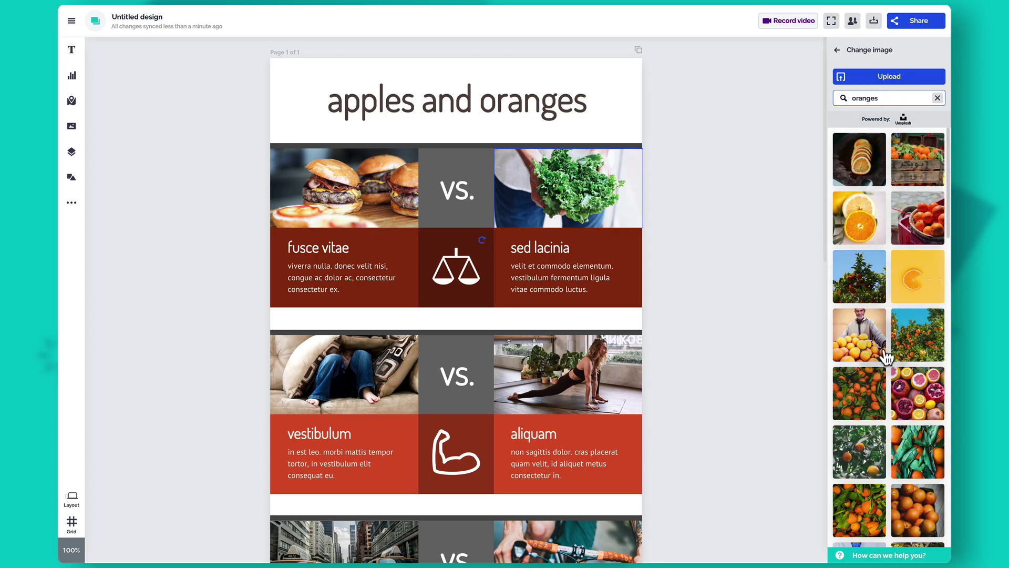
left_click(876, 402)
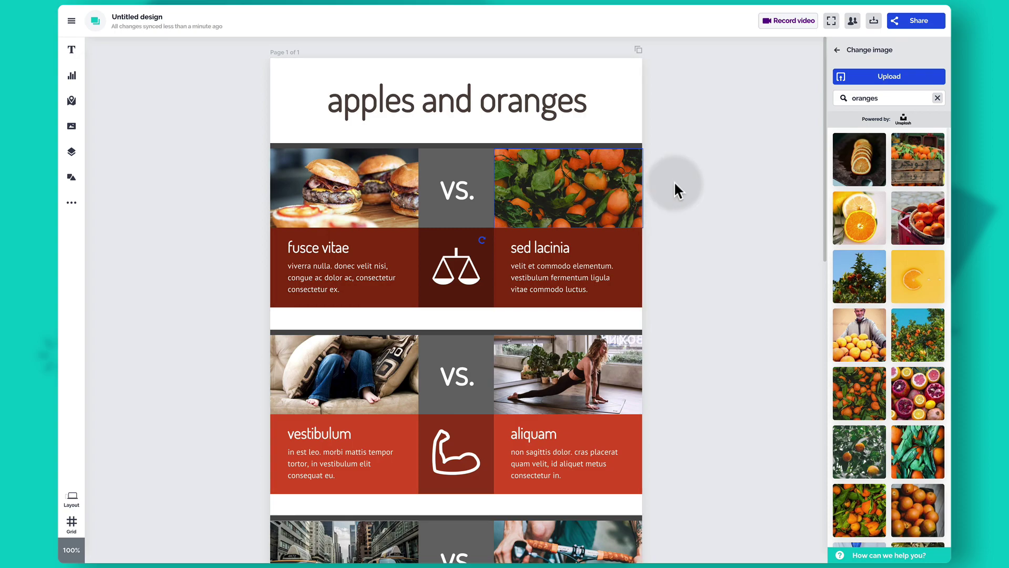
left_click(709, 185)
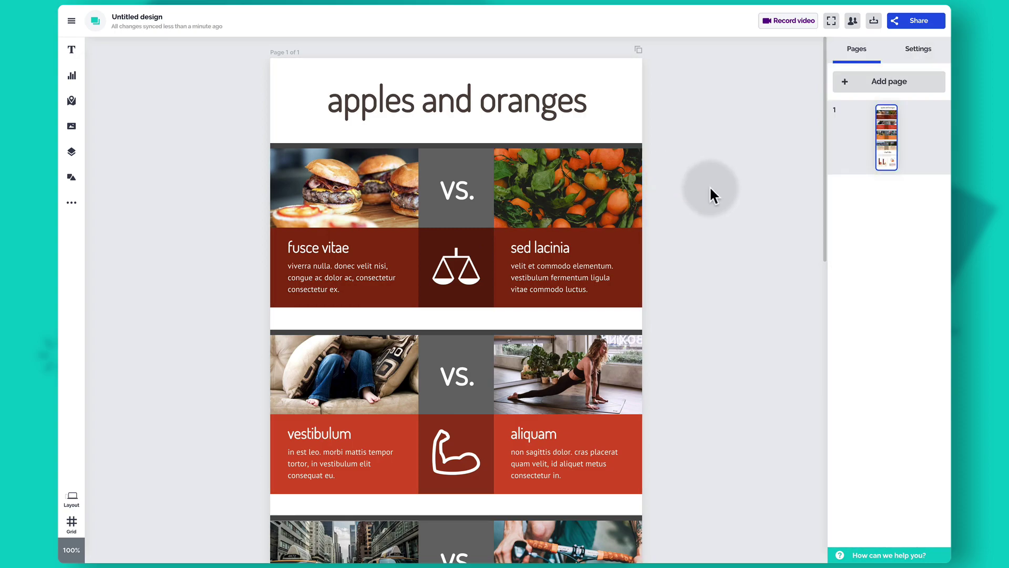
- Delete the whole fourth comparison block, with the "vestibulum nisl" and "pellentesque" headings and their photos
scroll(709, 186, "down", 5)
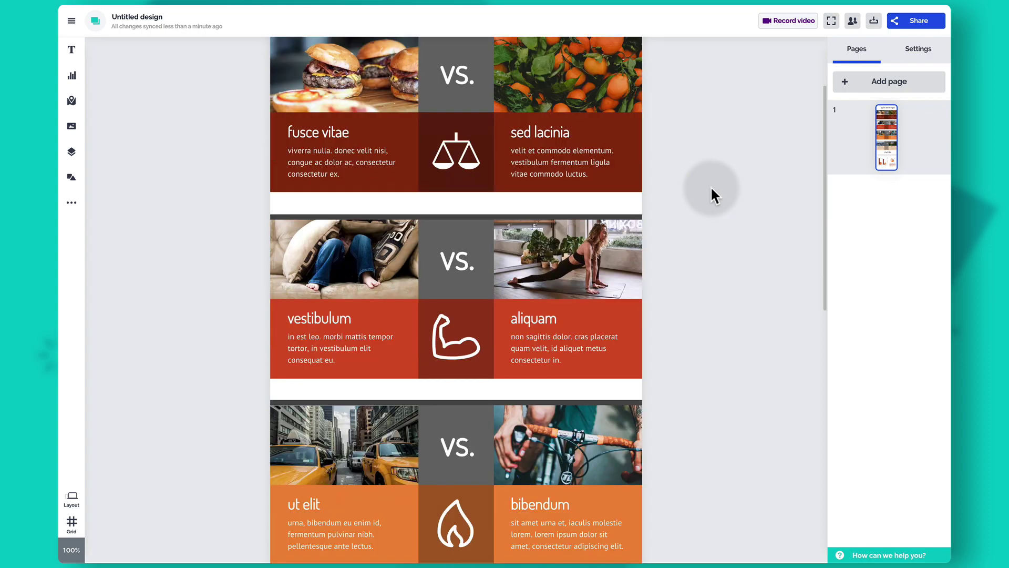
scroll(711, 183, "down", 2)
scroll(712, 182, "up", 8)
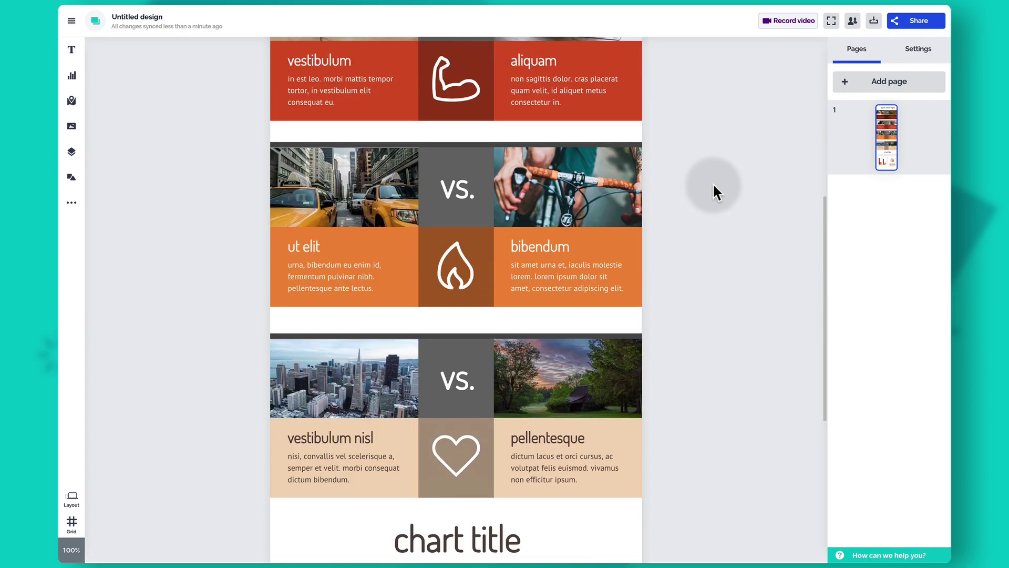
scroll(713, 185, "down", 8)
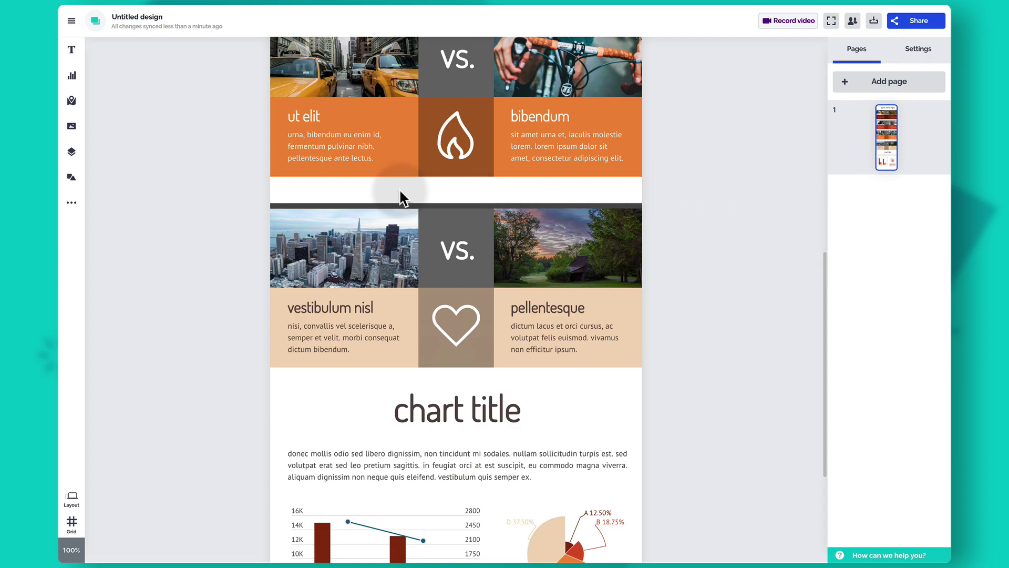
left_click_drag(291, 188, 620, 376)
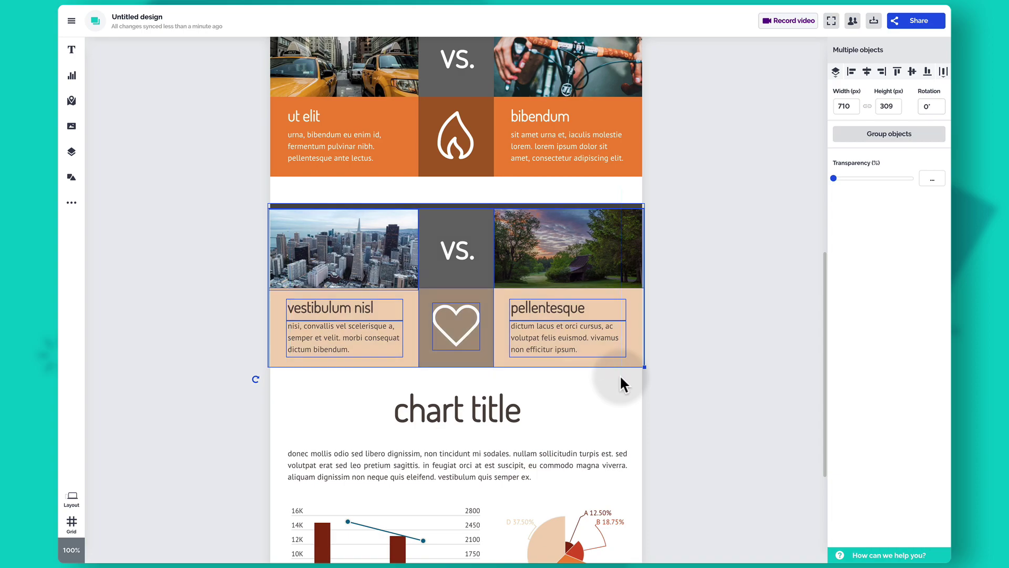
right_click(549, 261)
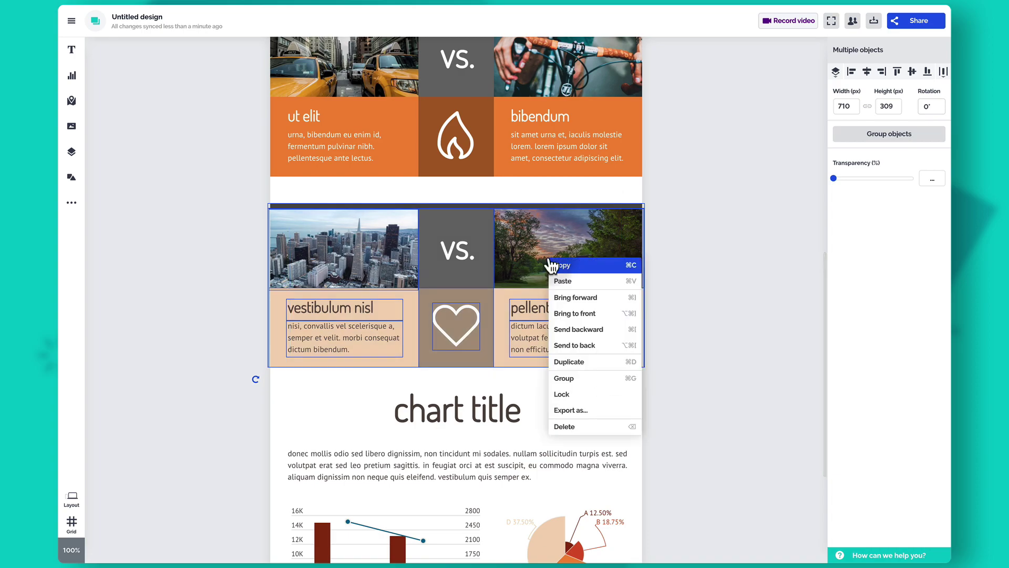
left_click(566, 427)
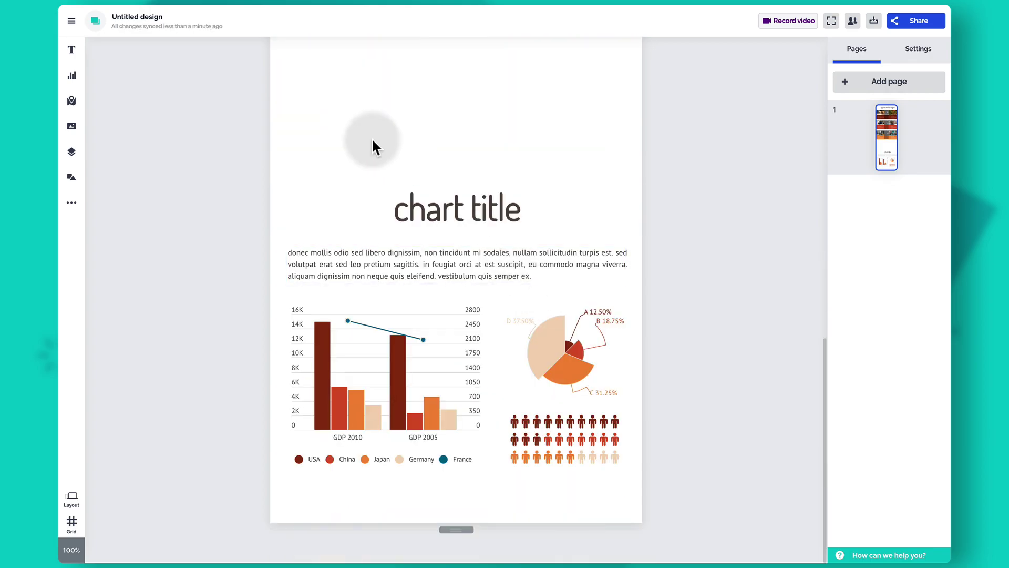
- Move the chart title, its paragraph and all the charts together up to just below the orange comparison block
left_click_drag(342, 135, 597, 487)
scroll(552, 213, "up", 3)
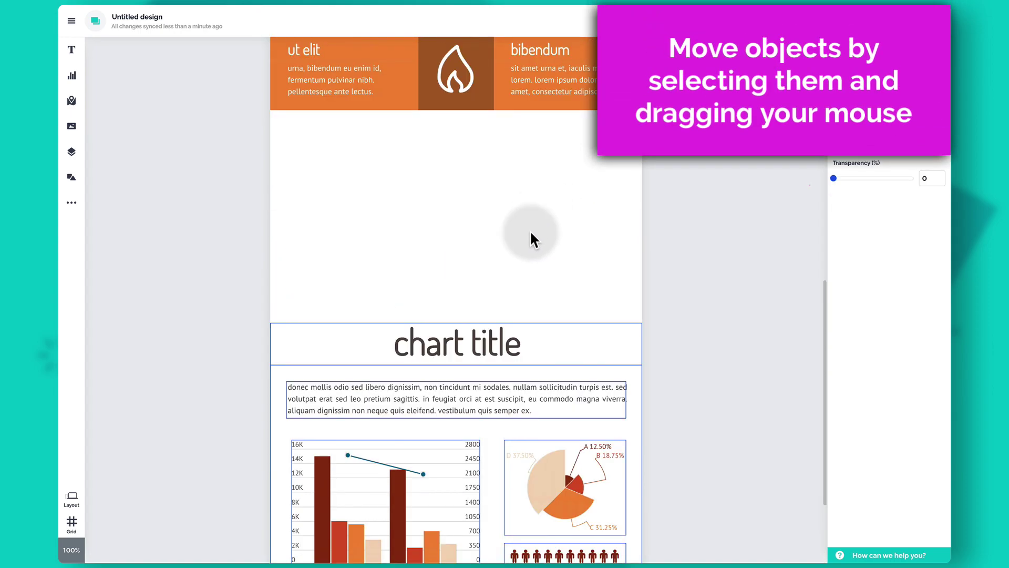
left_click_drag(481, 336, 475, 136)
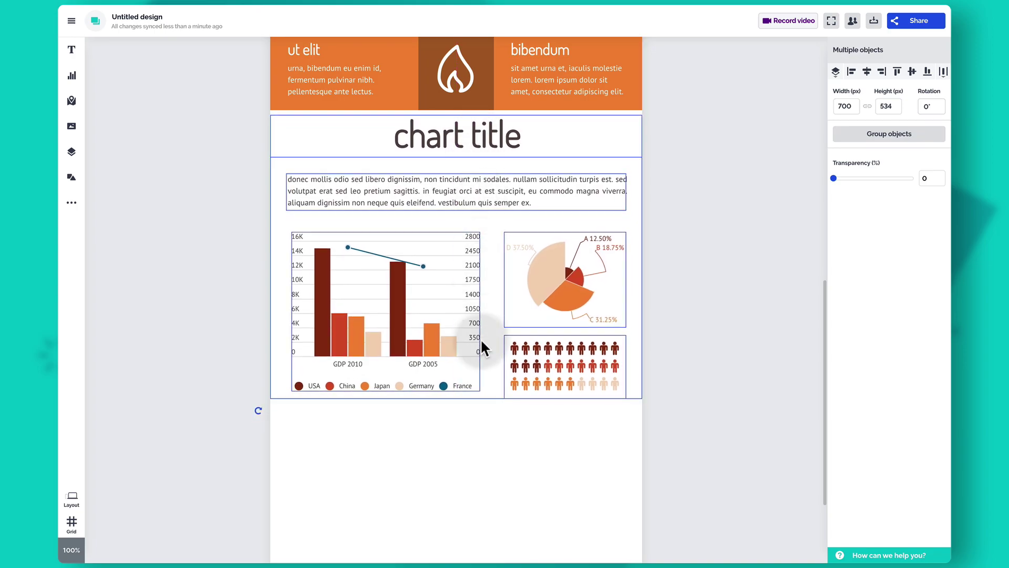
- Shorten the page so that it ends just below the charts
scroll(480, 336, "down", 3)
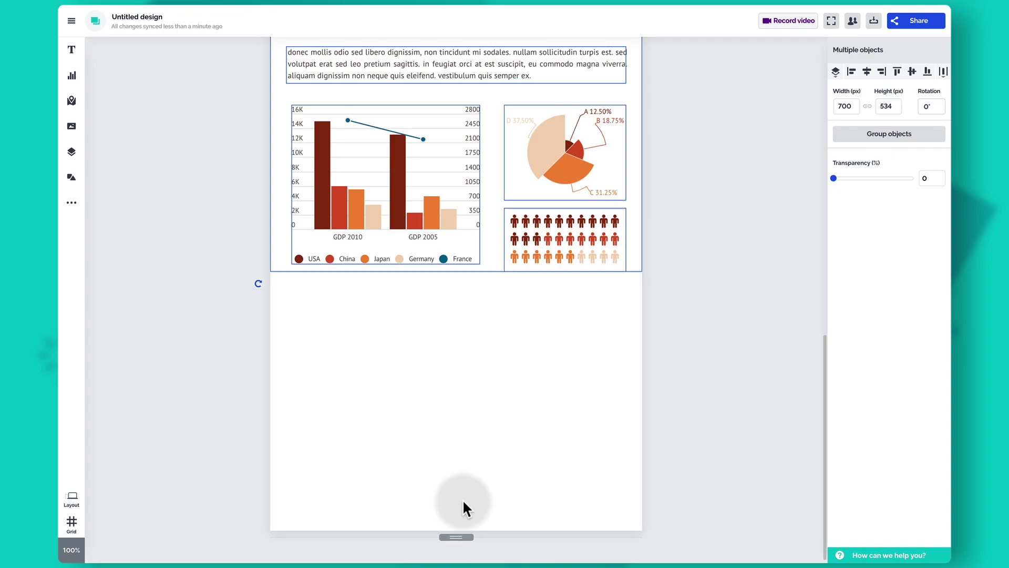
left_click_drag(462, 535, 464, 288)
- Delete the photo of the person sitting on the couch above the "vestibulum" heading in the second comparison
scroll(699, 295, "up", 5)
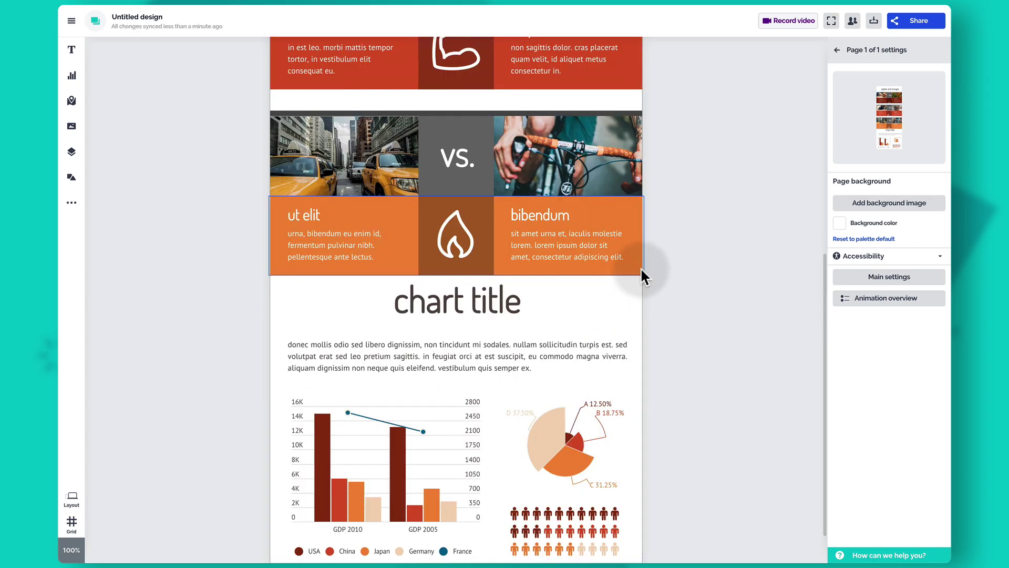
scroll(349, 289, "up", 7)
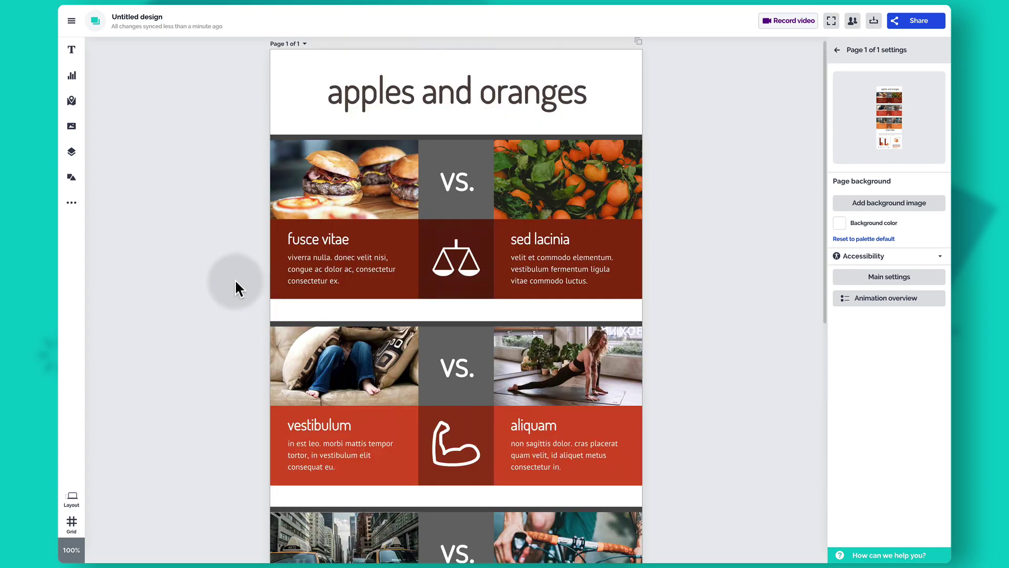
scroll(231, 283, "up", 1)
scroll(225, 276, "down", 2)
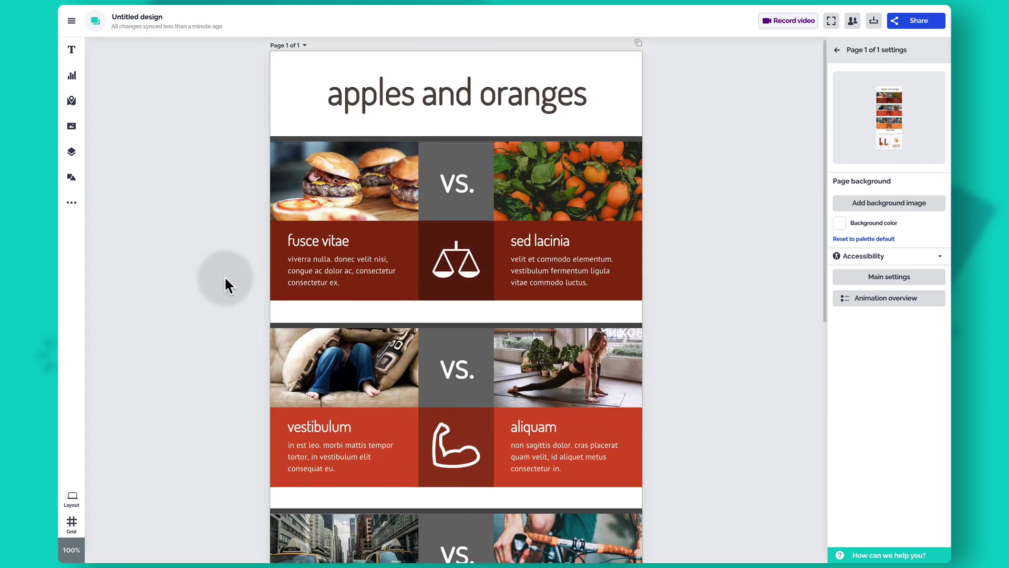
left_click(364, 336)
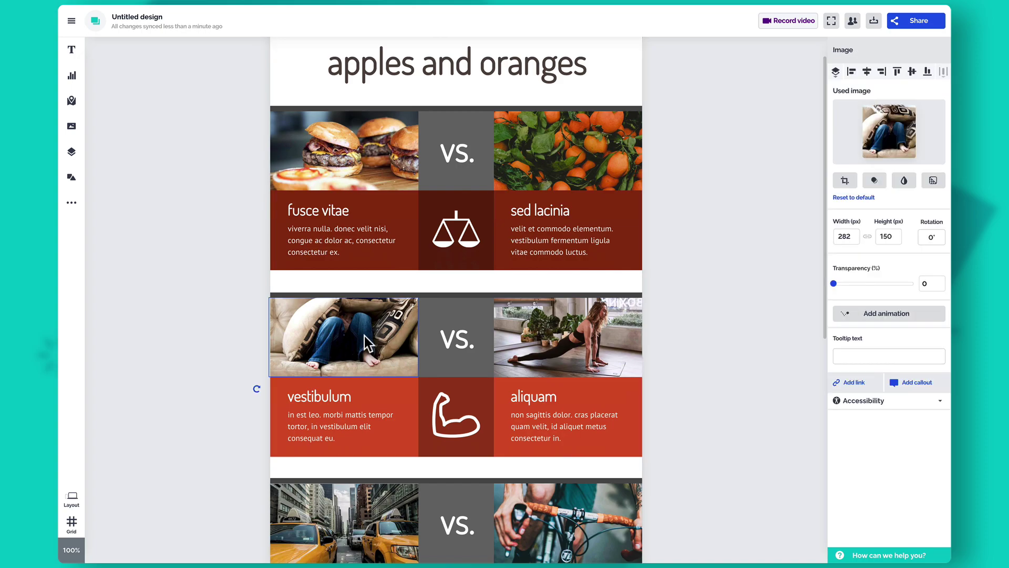
key("Delete")
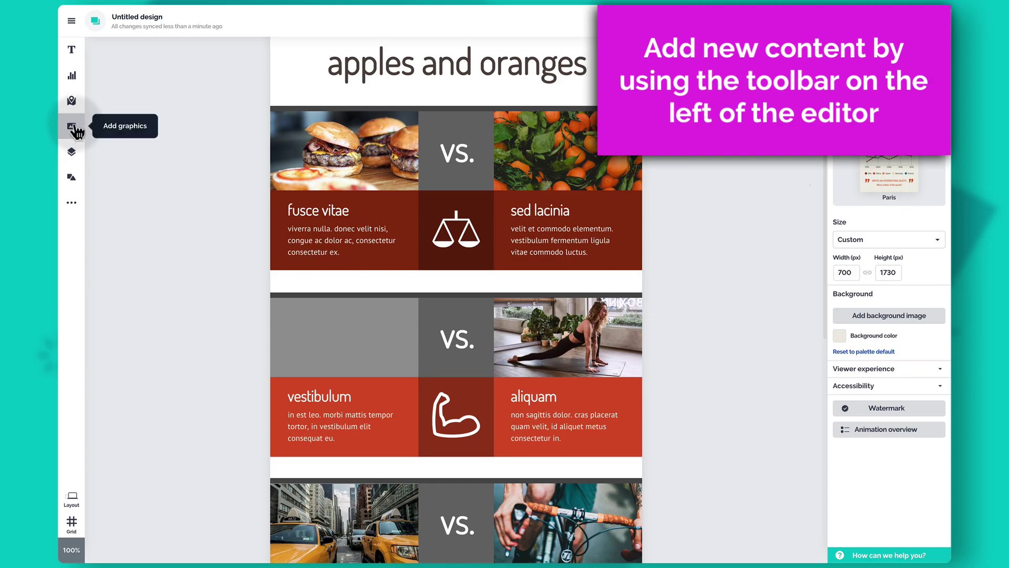
- Search the video covers for "apples" and add the clip of green apples with water drops to the page
left_click(74, 129)
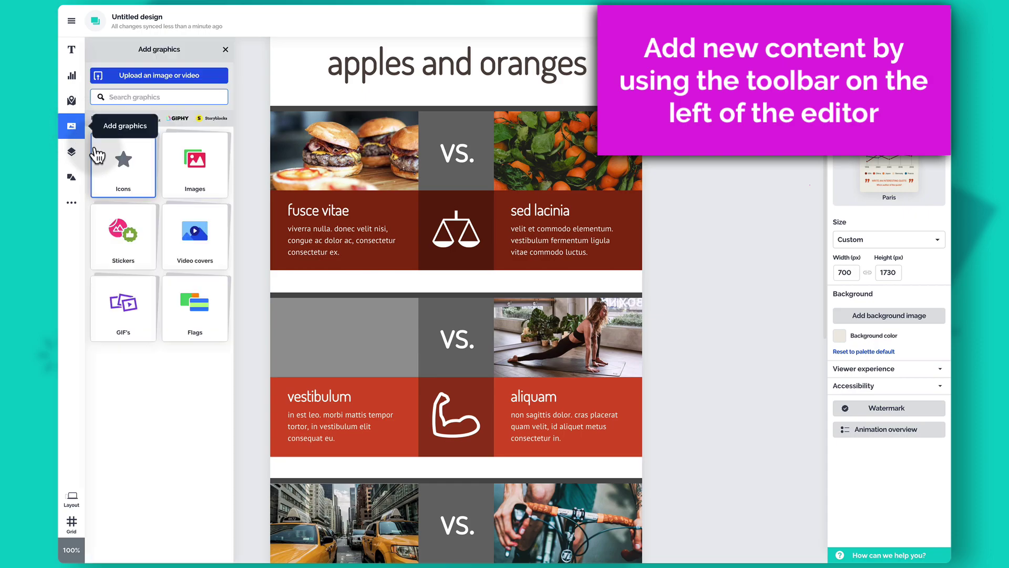
left_click(201, 232)
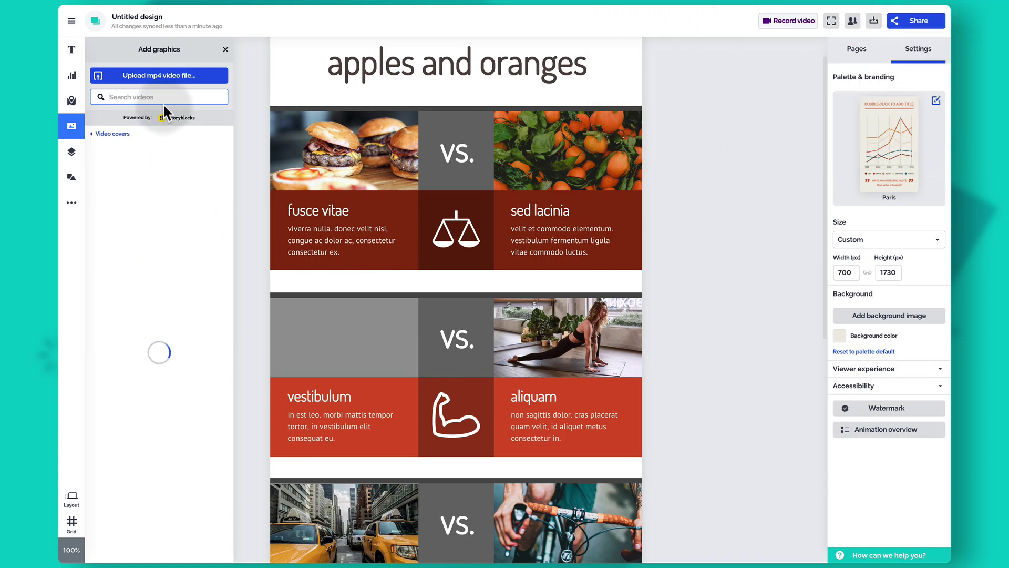
type("apples")
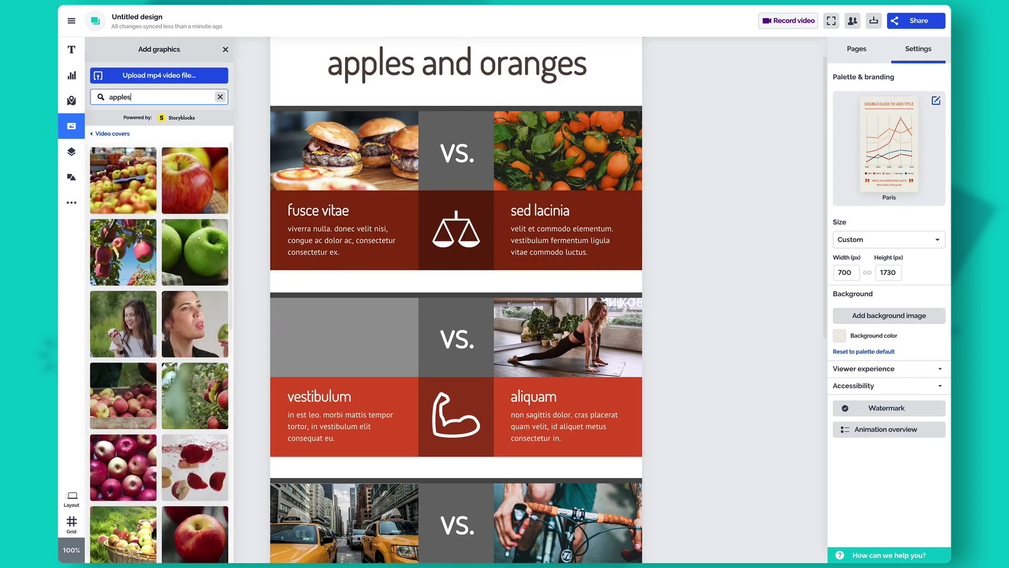
left_click_drag(217, 270, 435, 338)
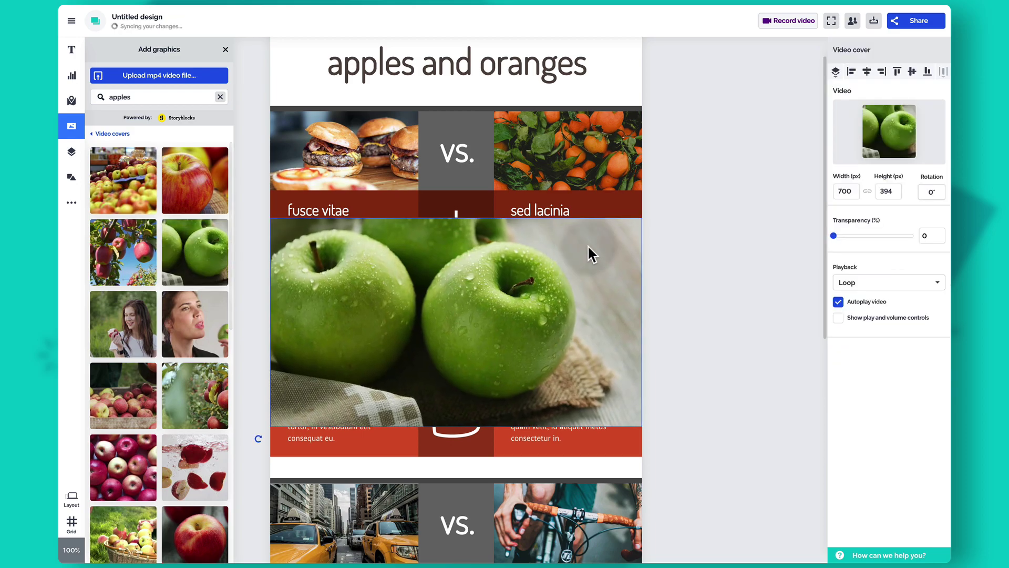
- Shrink the green apples video to about 279 by 157 px and fit it into the empty photo slot above "vestibulum"
left_click_drag(642, 219, 393, 324)
left_click_drag(351, 382, 351, 346)
left_click_drag(418, 381, 418, 381)
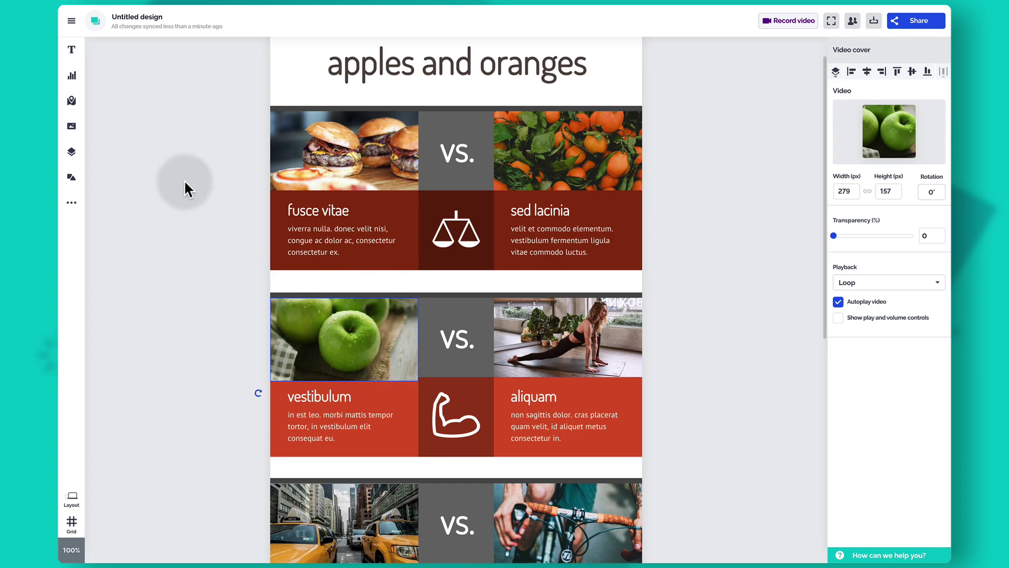
left_click(176, 157)
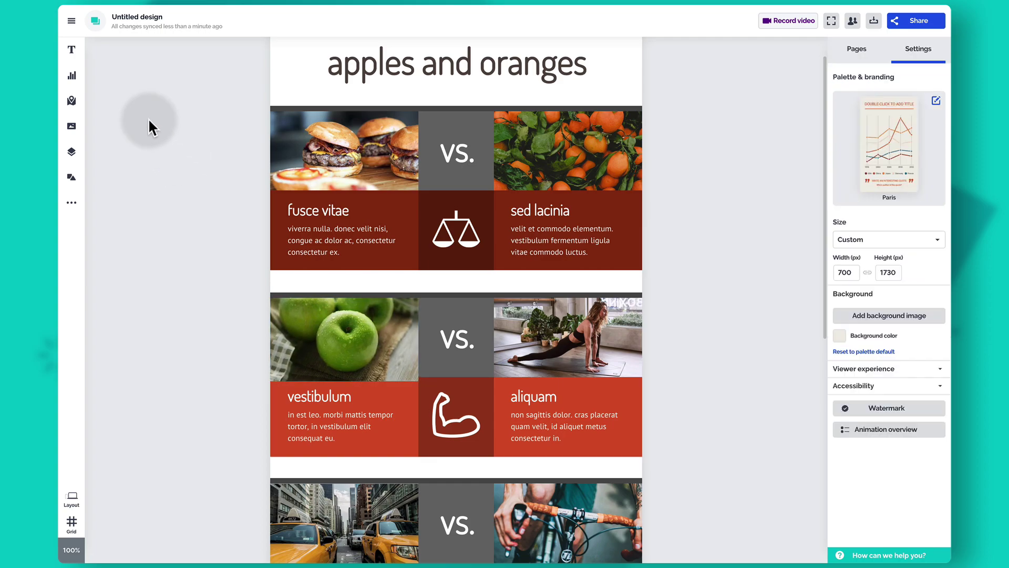
- Look through the content that can be added to the design: text, charts, maps, graphics, elements, shapes and integrations
left_click(79, 58)
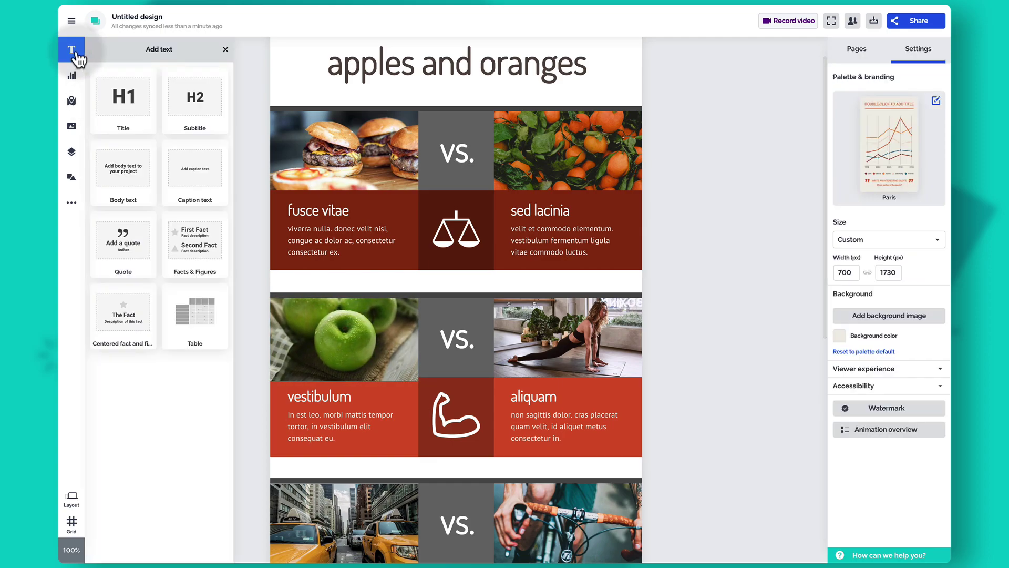
left_click(74, 77)
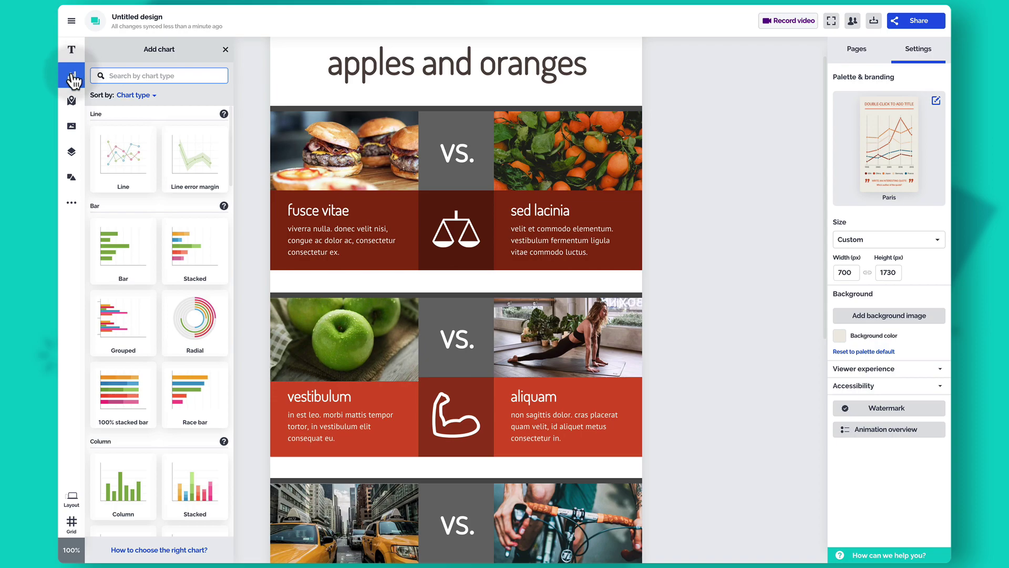
left_click(74, 104)
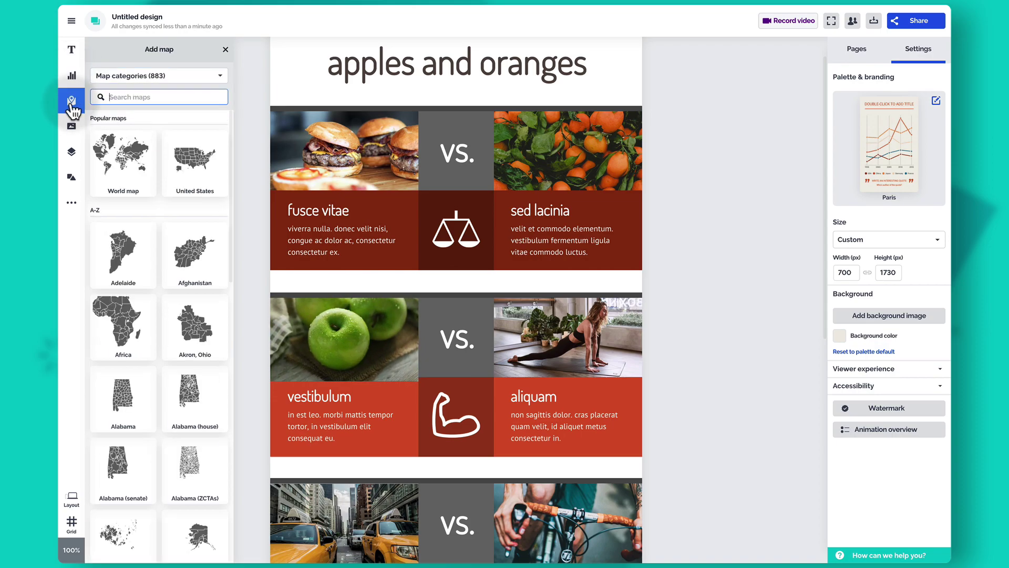
left_click(73, 128)
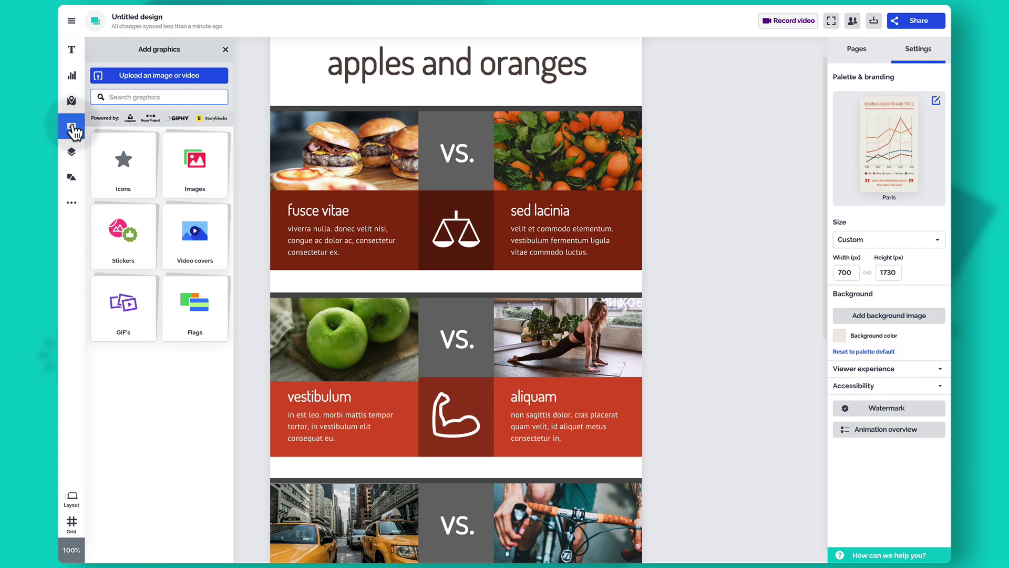
left_click(72, 156)
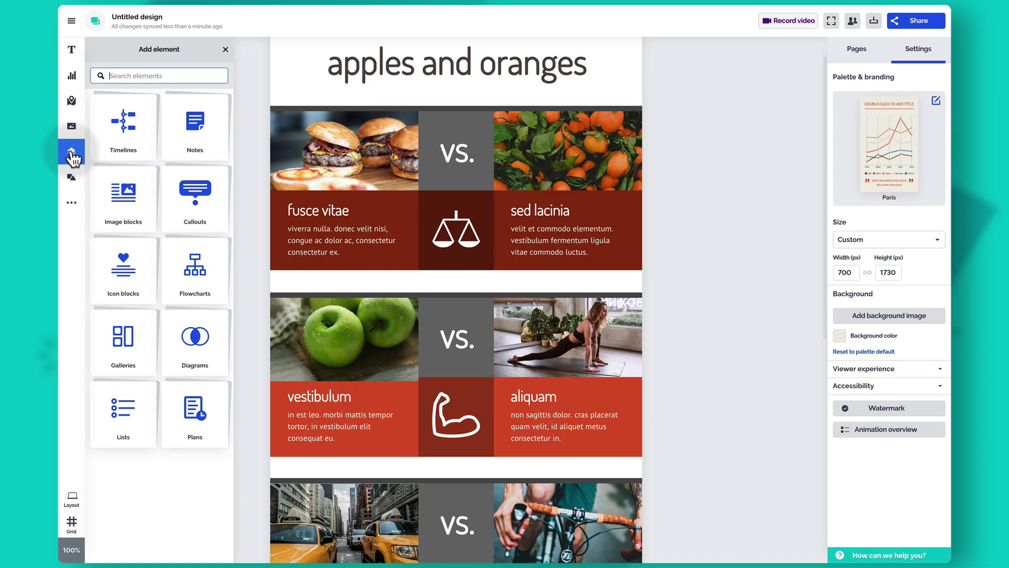
left_click(72, 177)
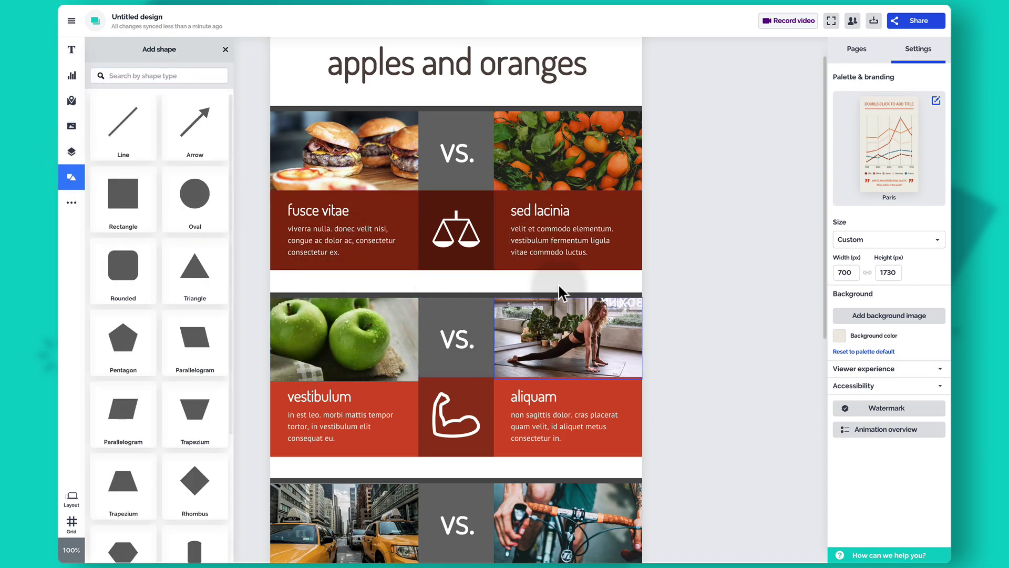
left_click(73, 209)
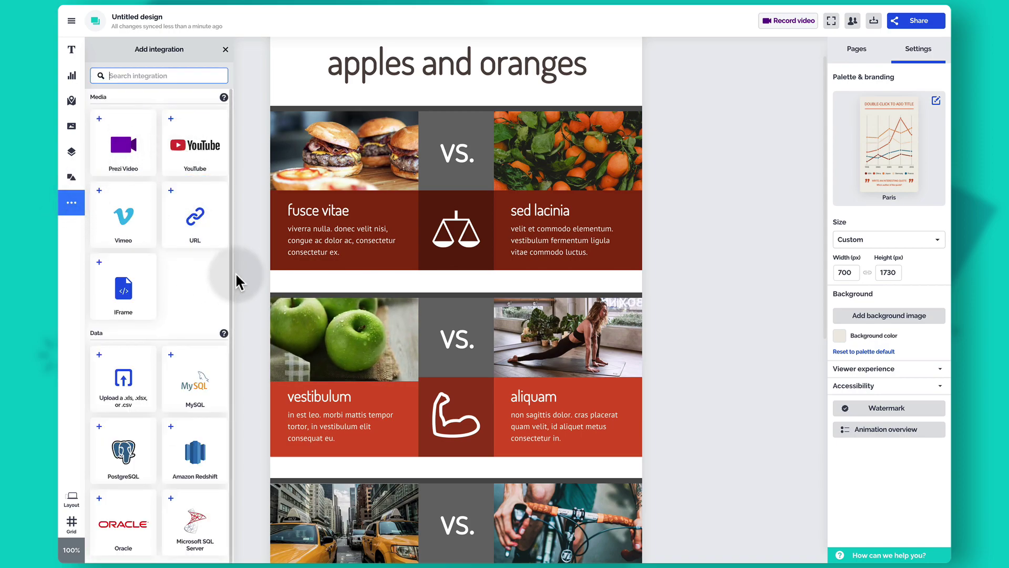
left_click(247, 201)
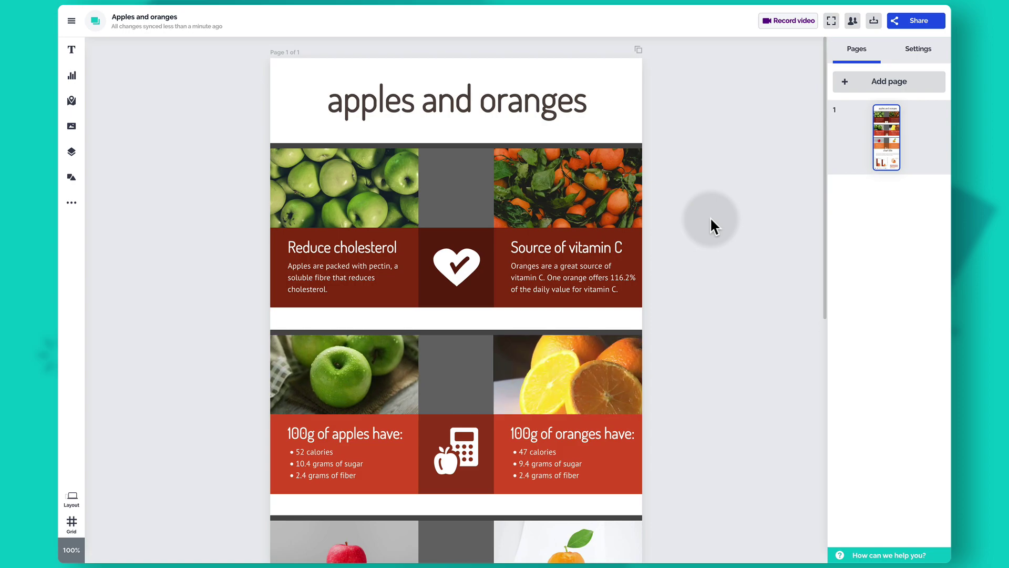
- Examine the irregular pie chart's data sheet, its settings and the chart types it can be changed to
scroll(713, 225, "down", 5)
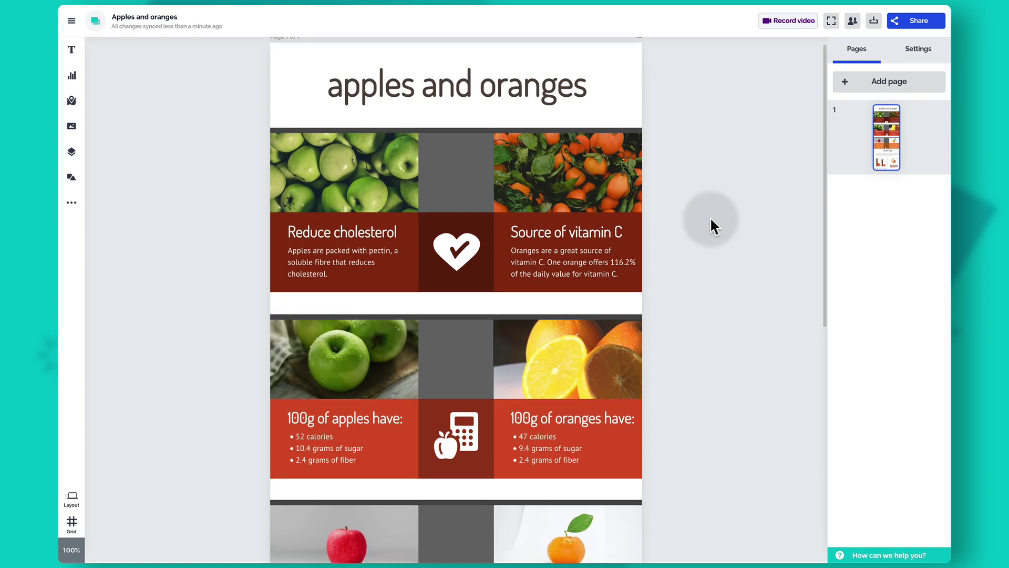
scroll(712, 225, "down", 4)
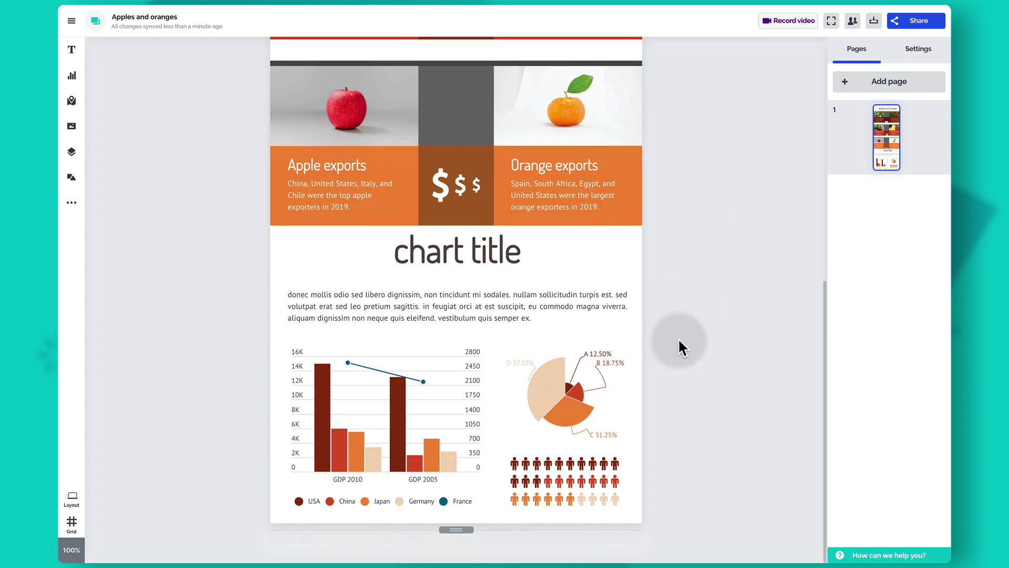
left_click(580, 384)
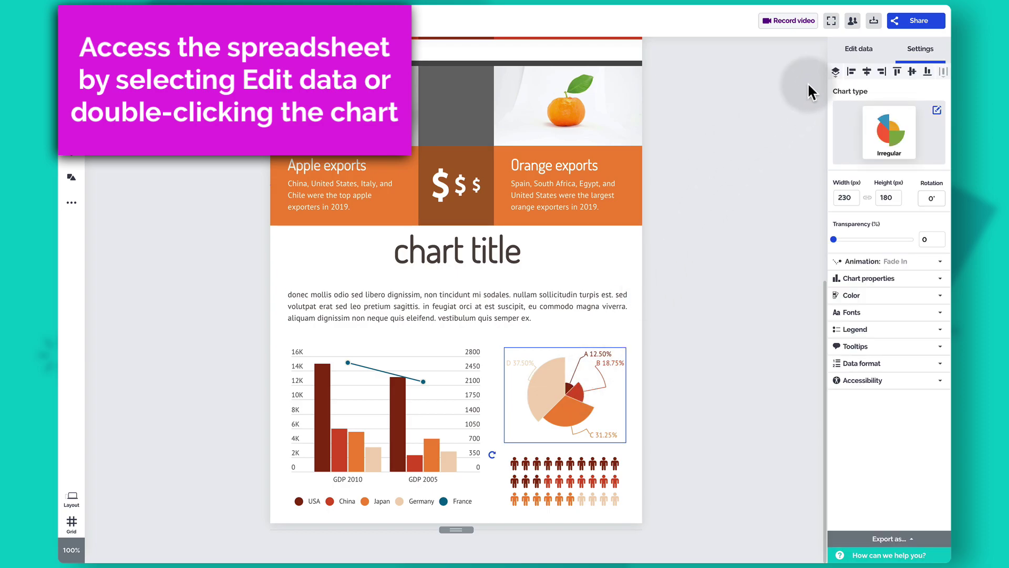
left_click(862, 50)
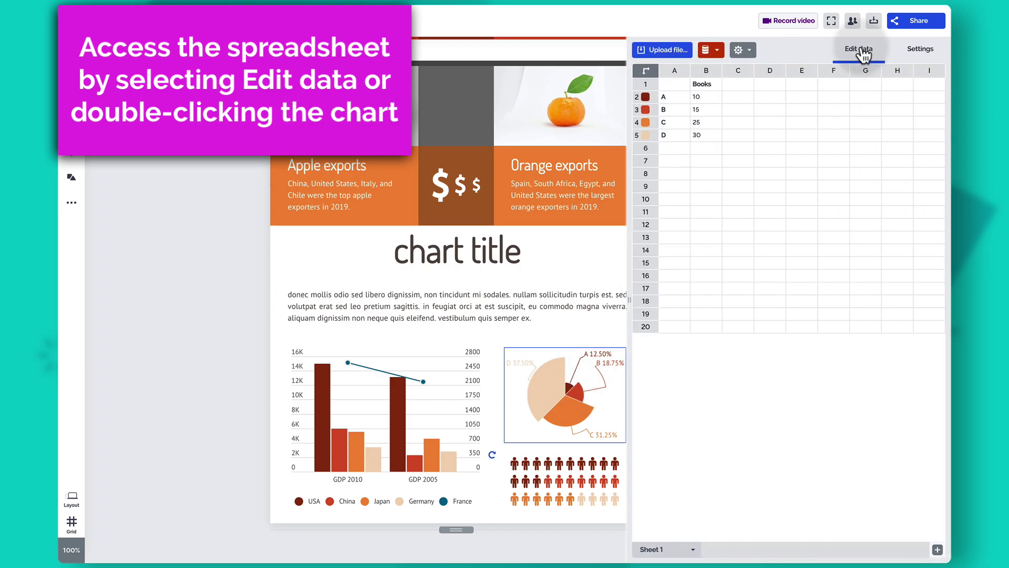
left_click(920, 51)
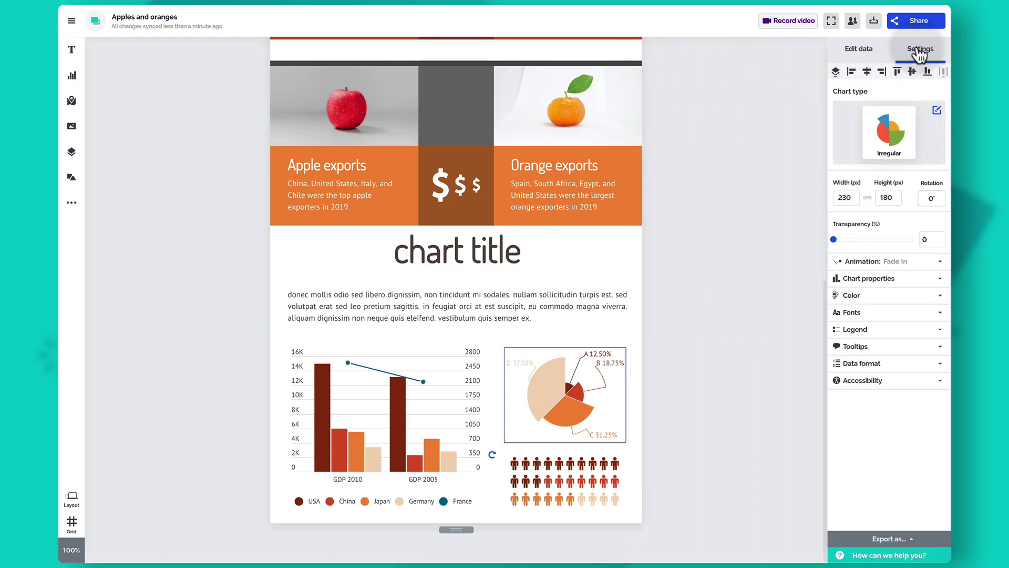
left_click(902, 153)
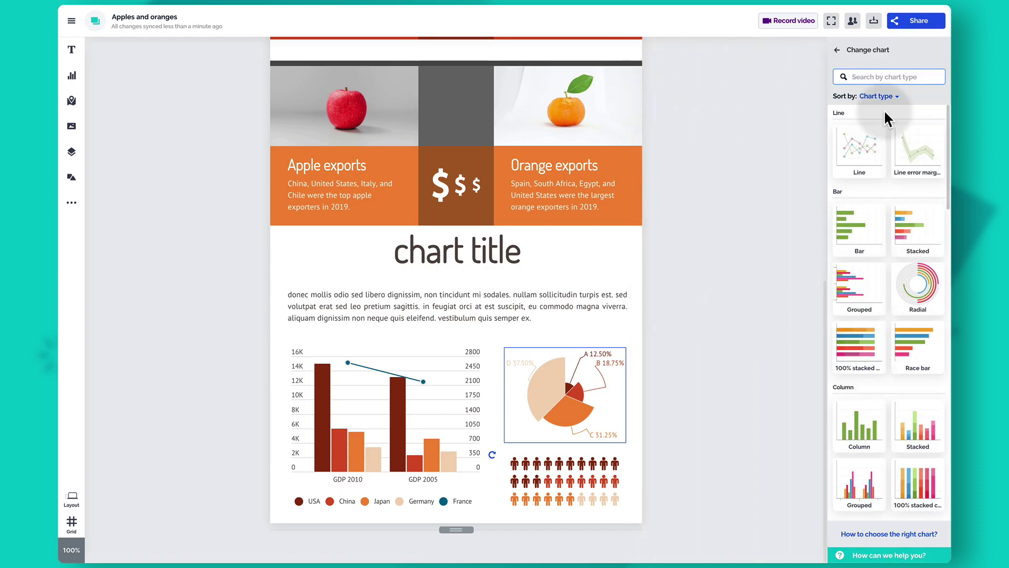
- Delete the placeholder paragraph and all the charts below the "chart title" heading, keeping the heading
left_click(290, 283)
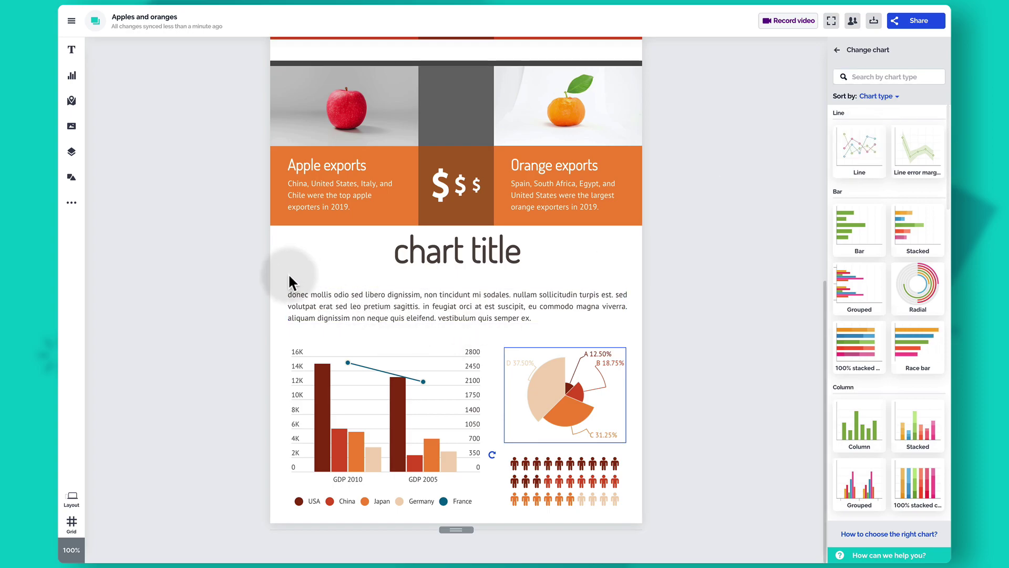
left_click_drag(349, 295, 595, 493)
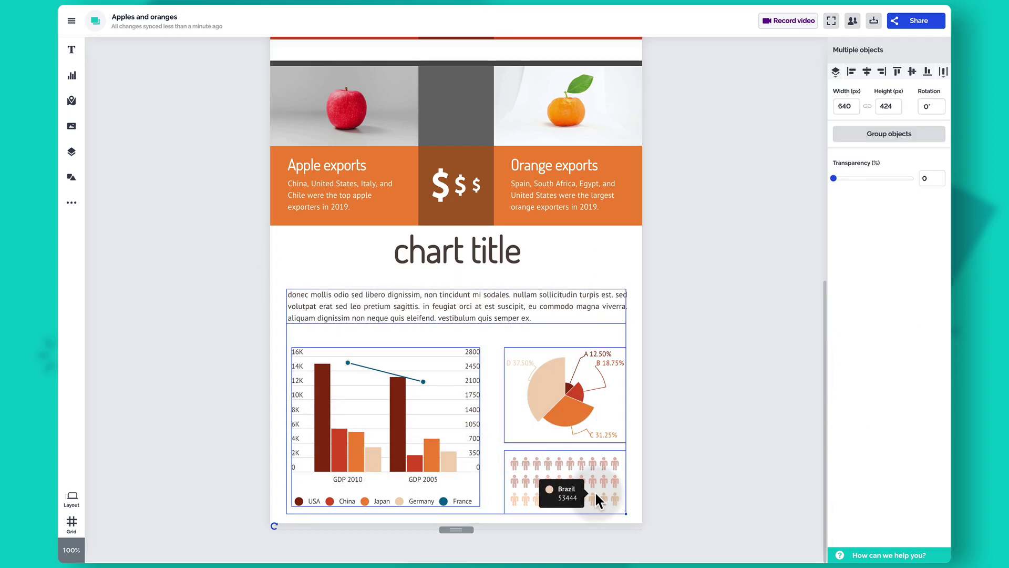
key("Delete")
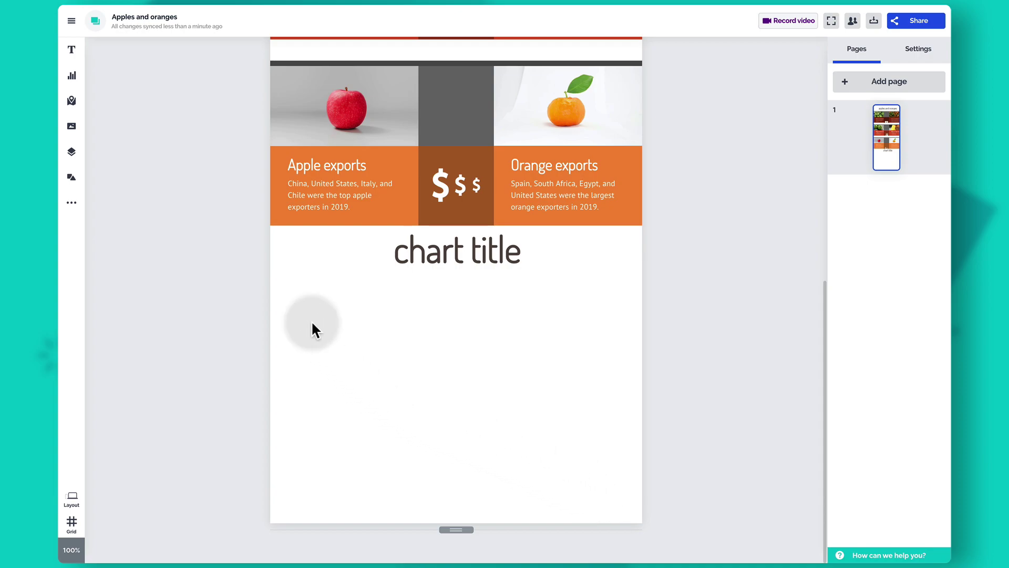
- Insert a line chart below the "chart title" heading and resize it to about 642 by 428 px within the page margins
left_click(72, 76)
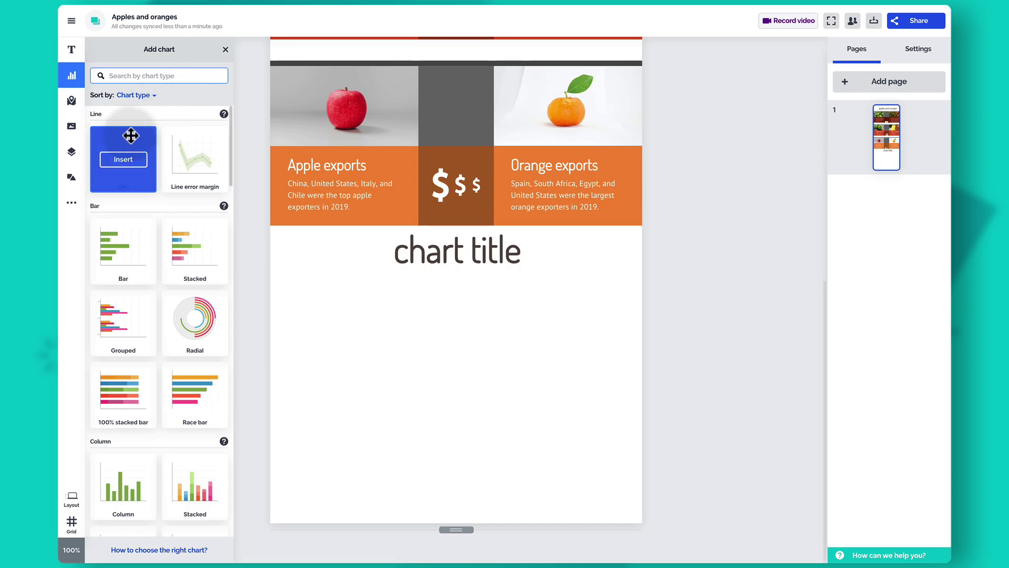
left_click(130, 164)
left_click_drag(130, 164, 513, 423)
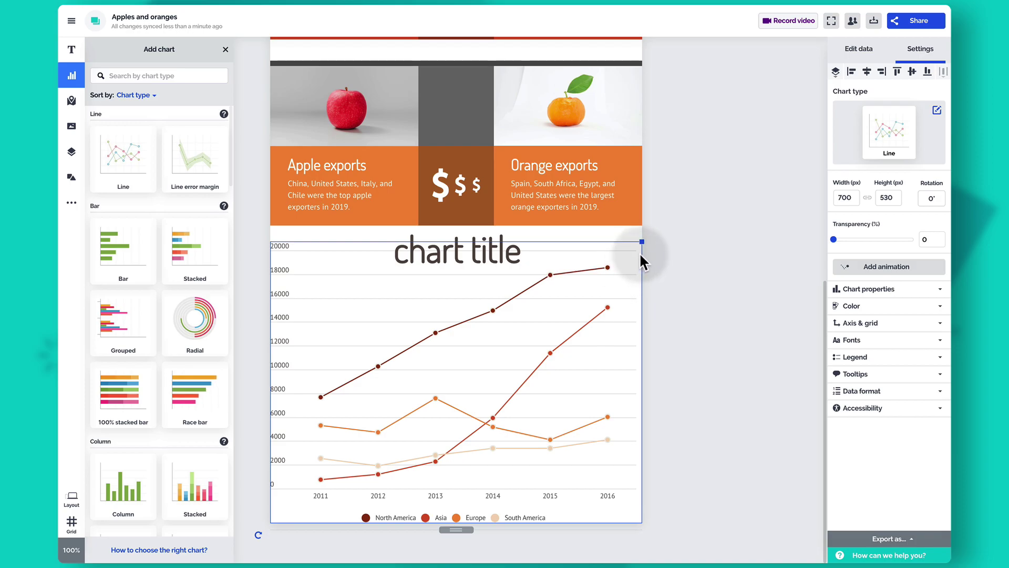
left_click_drag(642, 242, 624, 277)
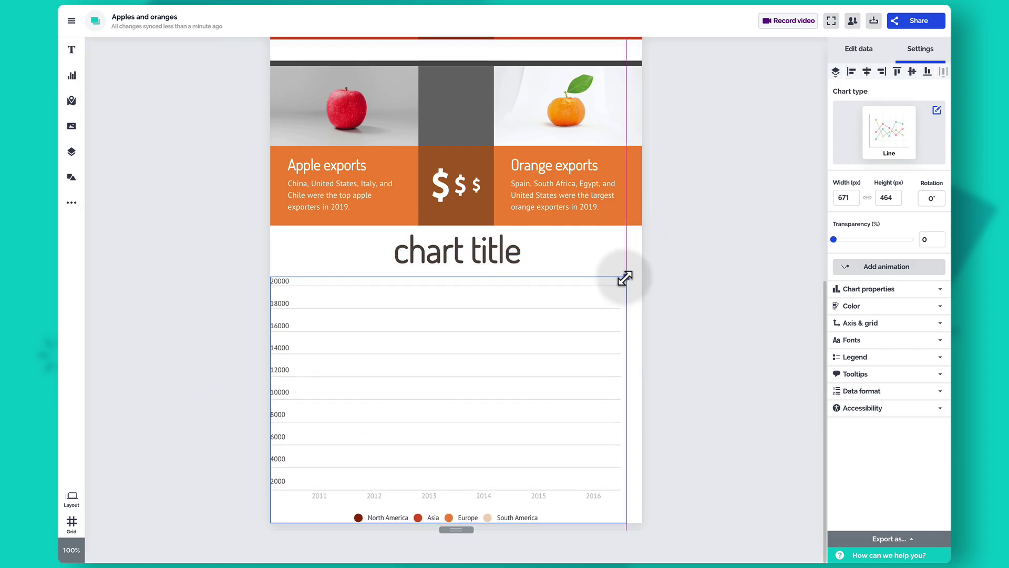
left_click_drag(271, 522, 288, 501)
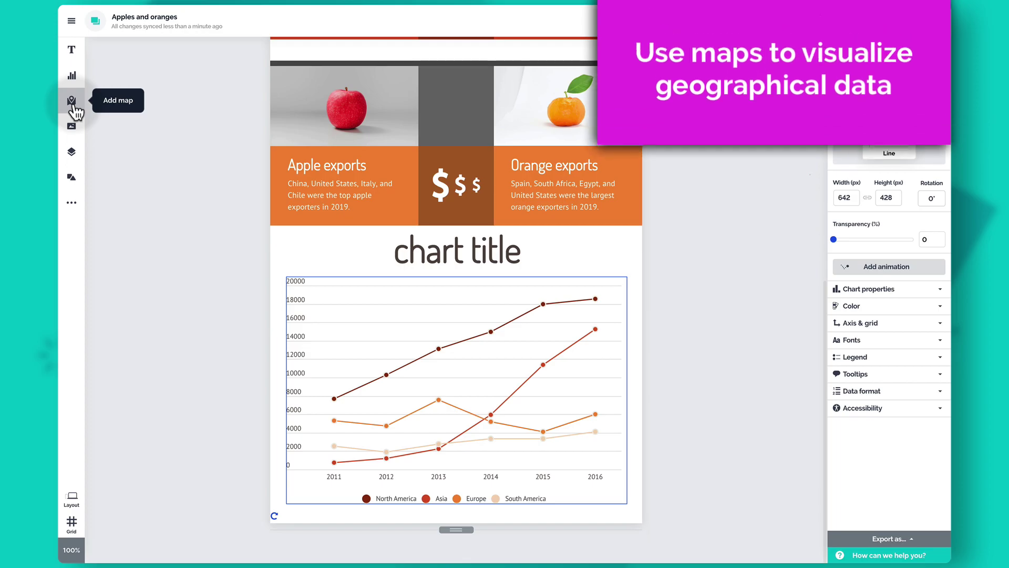
left_click(72, 103)
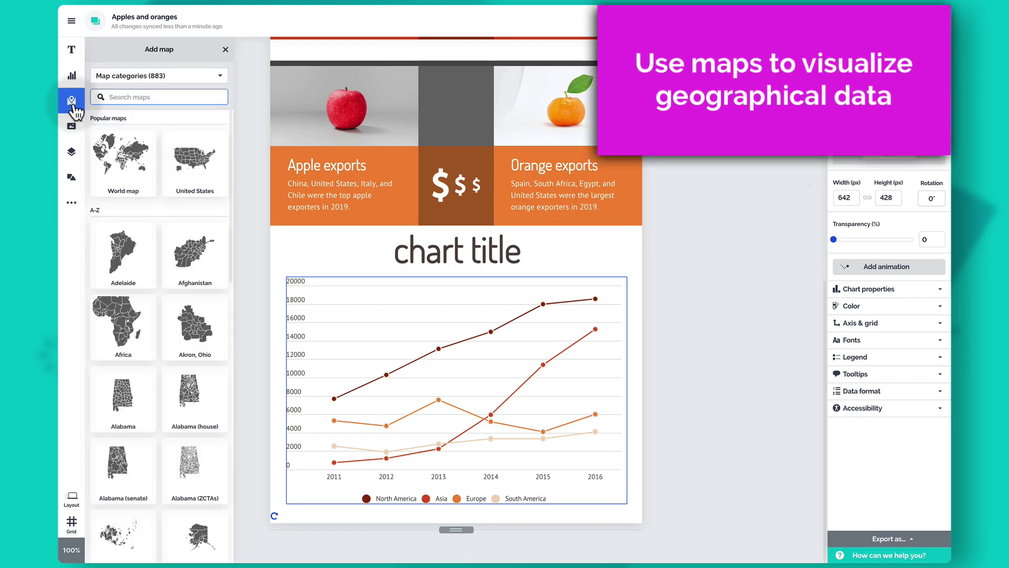
left_click(72, 103)
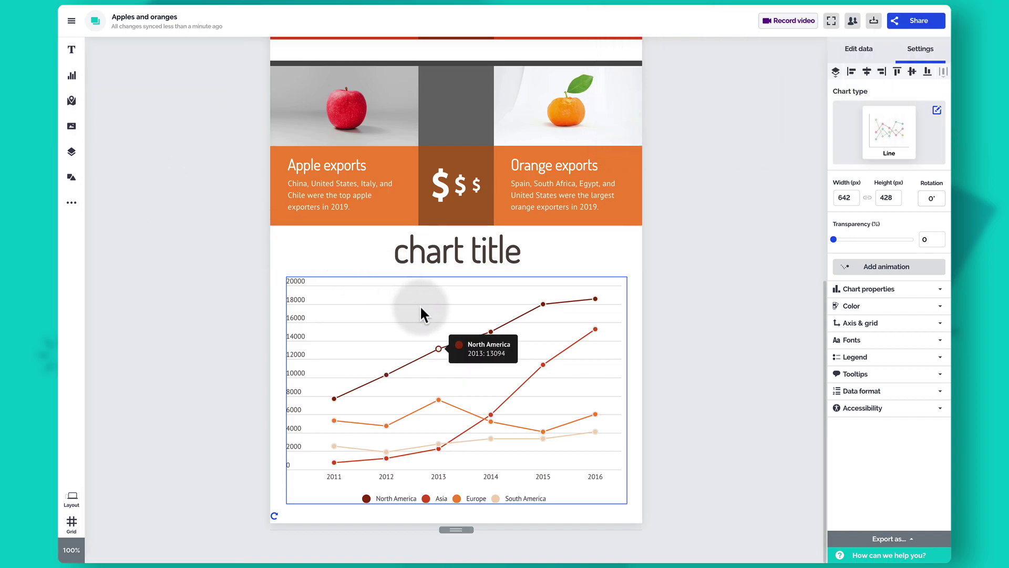
- Replace the line chart's sample data with yearly "Apple juice and cider" and "Orange juice" figures for 2000 to 2018, and view the database import sources
double_click(420, 305)
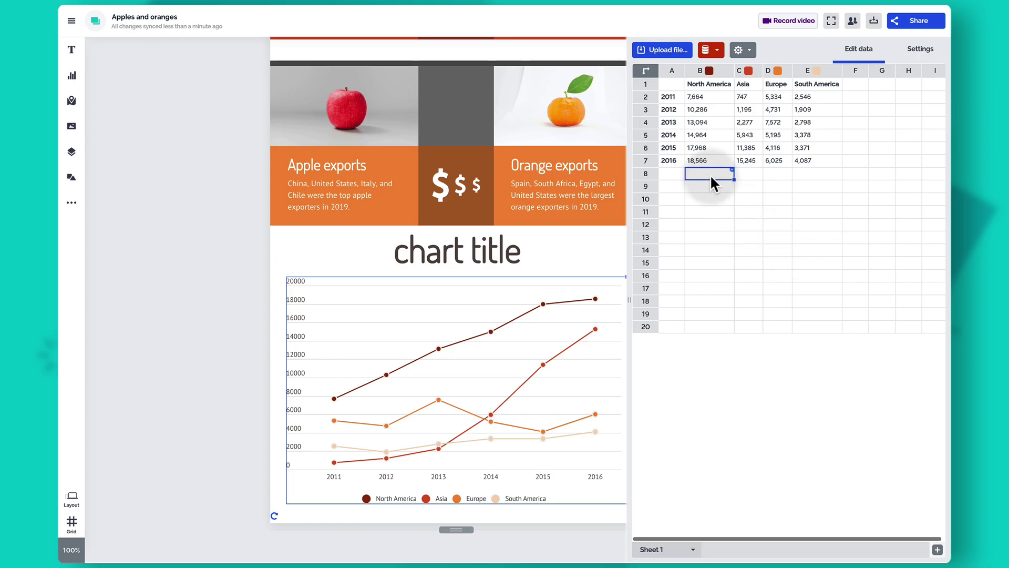
left_click_drag(675, 86, 843, 158)
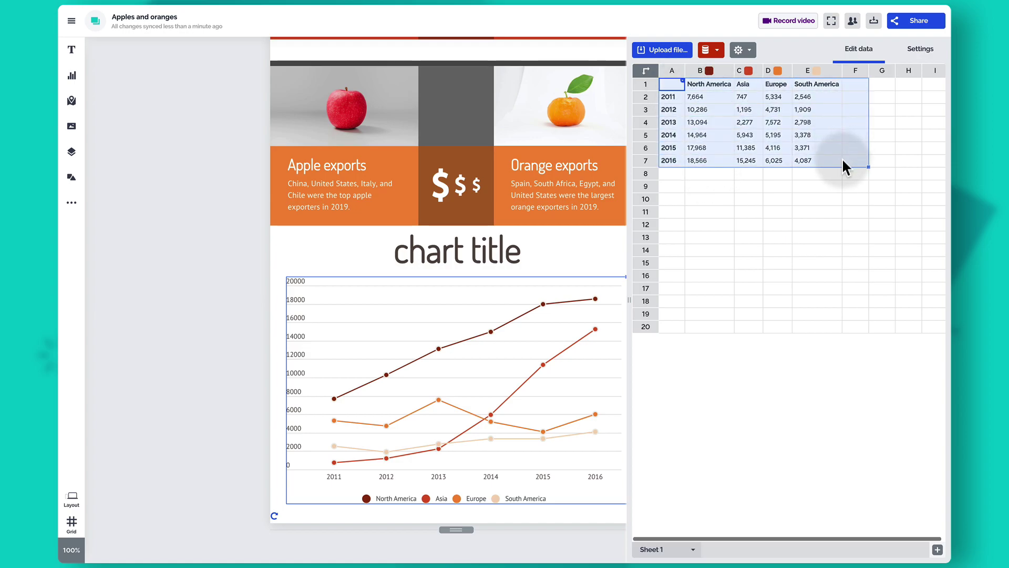
key("Delete")
left_click(681, 84)
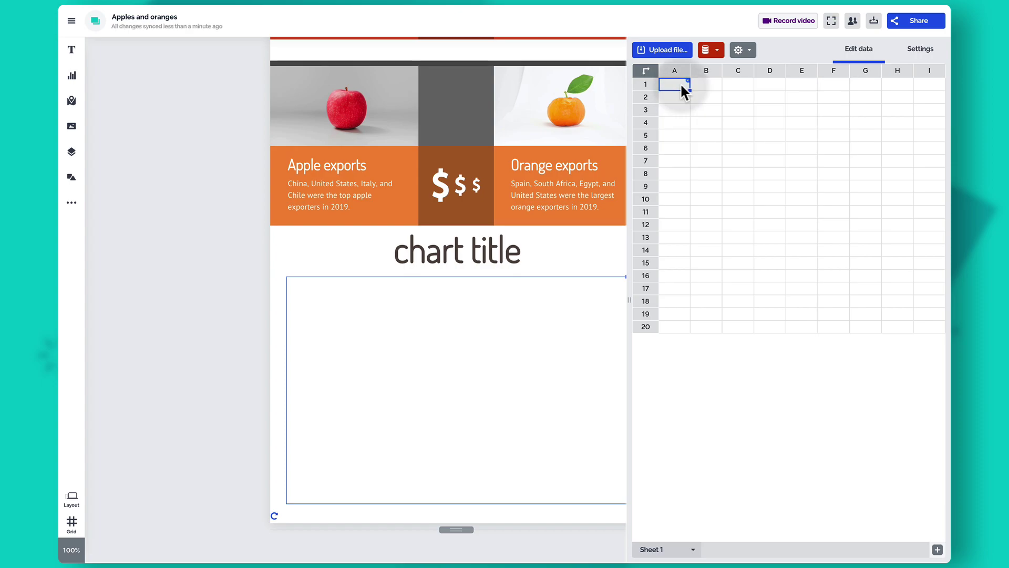
type("Apple juice and cider\tOrange juice 2000\t194,5\t1 494,3 2001\t162,0\t1 384,4 2002\t123,3\t1 433,5 2003\t119,5\t1 249,9 2004\t155,8\t1 466,7 2005\t141,2\t971,6 2006\t129,2\t986,4 2007\t104,8\t889,1 2008\t112,4\t1 156,0 2009\t115,8\t1 060,3 2010\t105,5\t840,5 2011\t100,7\t919,1 2012\t92,7\t959,4 2013\t127,6\t847,2 2014\t126,8\t662,6 2015\t111,8\t591,8 2016\t111,8\t503,4 2017\t116,2\t422,1 2018\t107,9\t260,5")
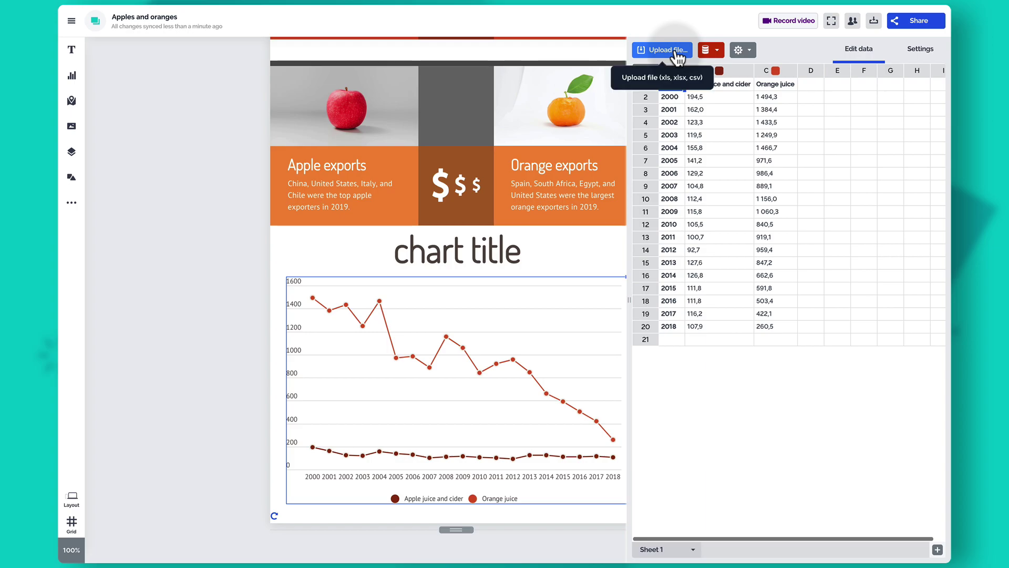
left_click(713, 52)
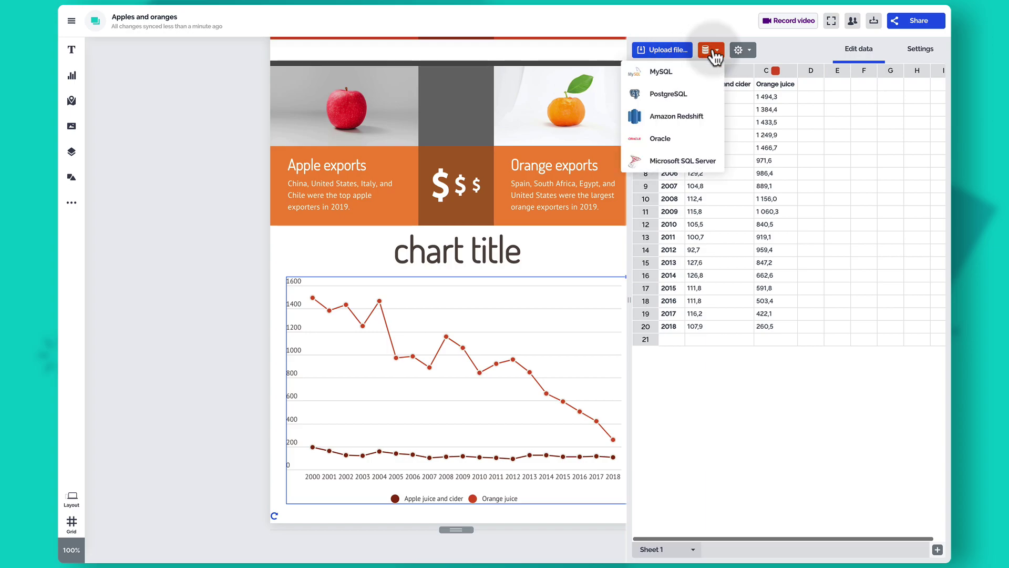
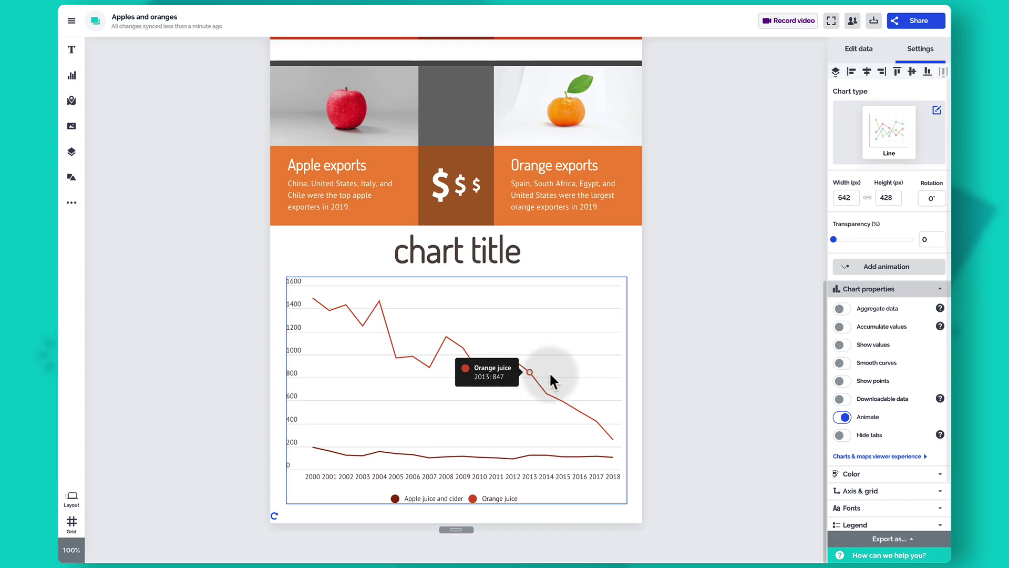
- Set the line weight of the "Apple juice and cider" series to 6 and apply it to all lines in the chart
left_click(905, 290)
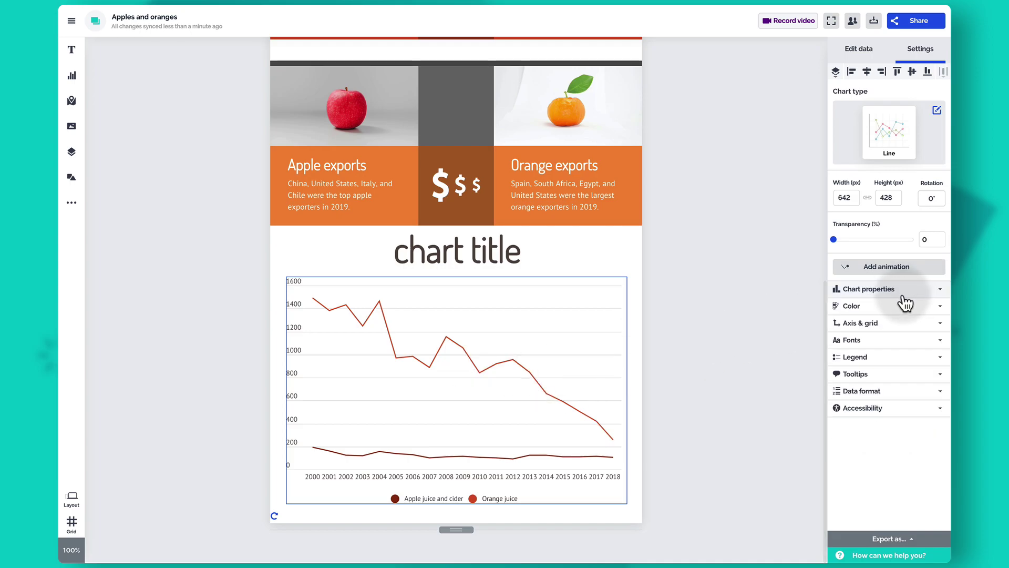
left_click(899, 310)
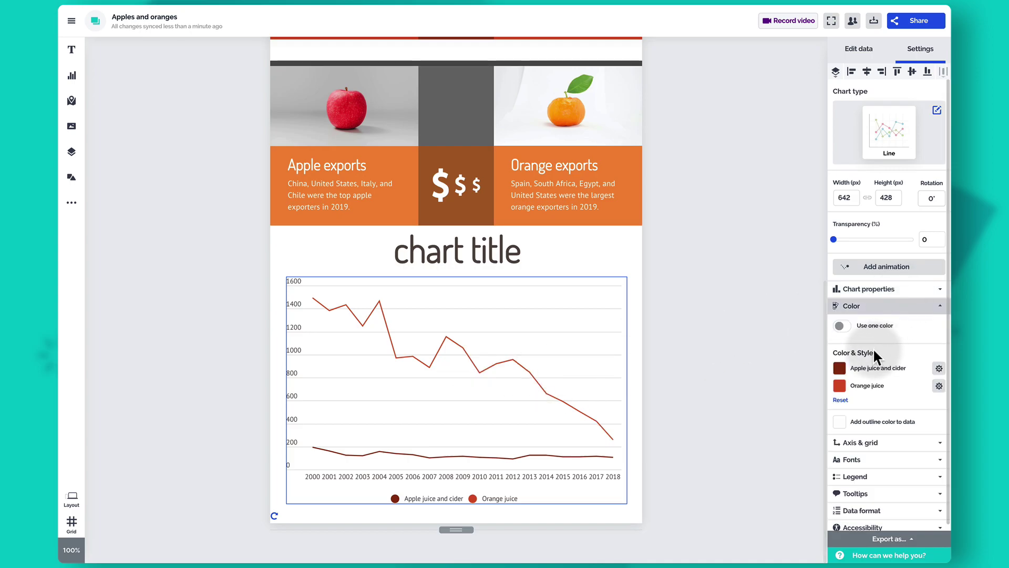
left_click(840, 369)
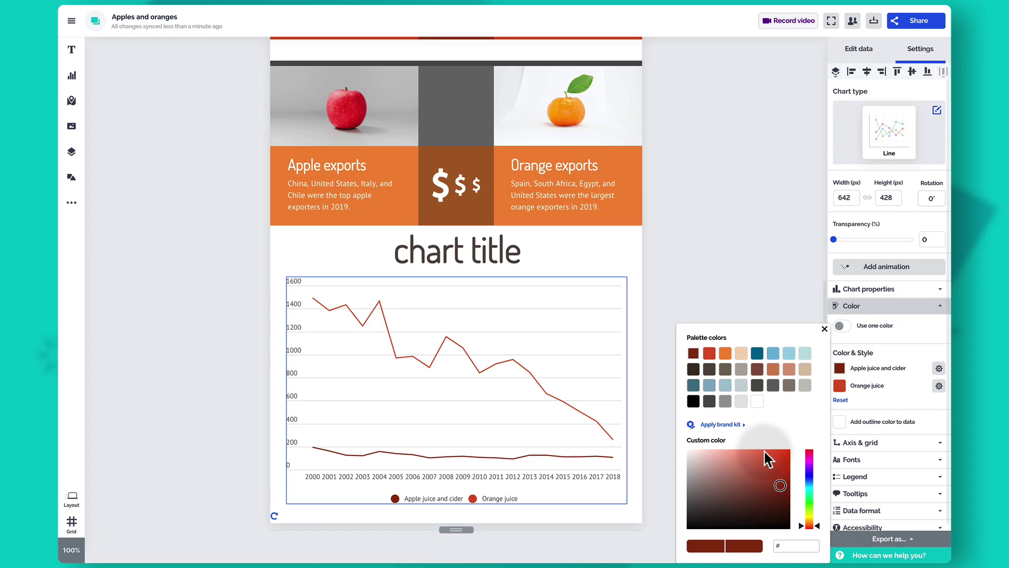
left_click(938, 369)
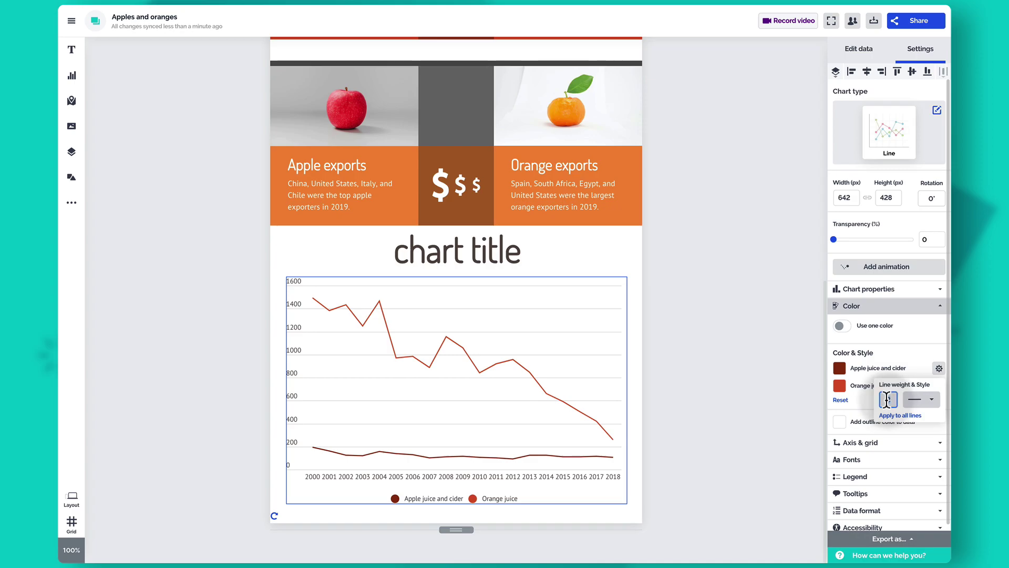
type("6")
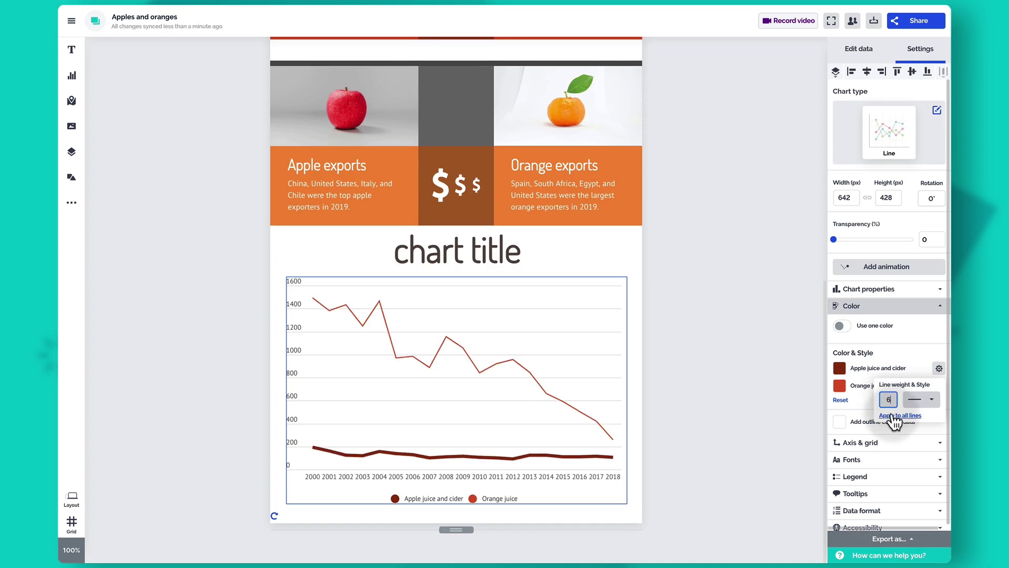
left_click(891, 413)
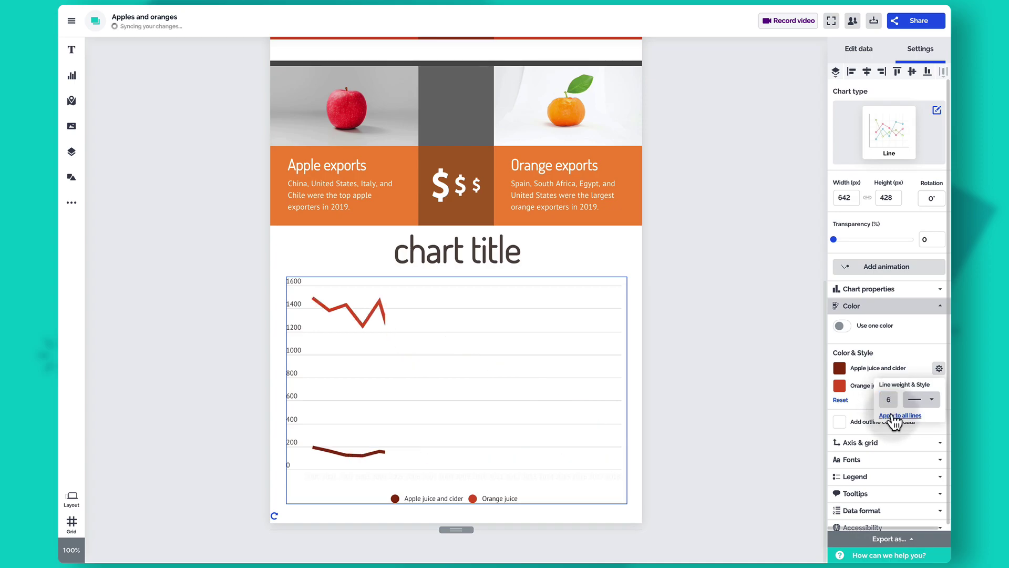
left_click(881, 306)
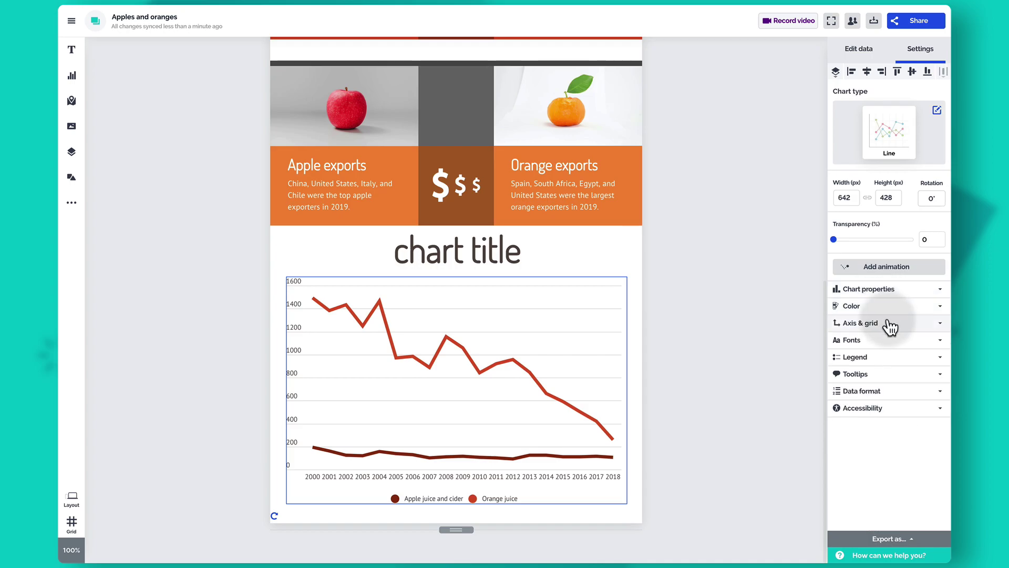
- Give the line chart's y-axis the title "Gallons produced"
left_click(888, 323)
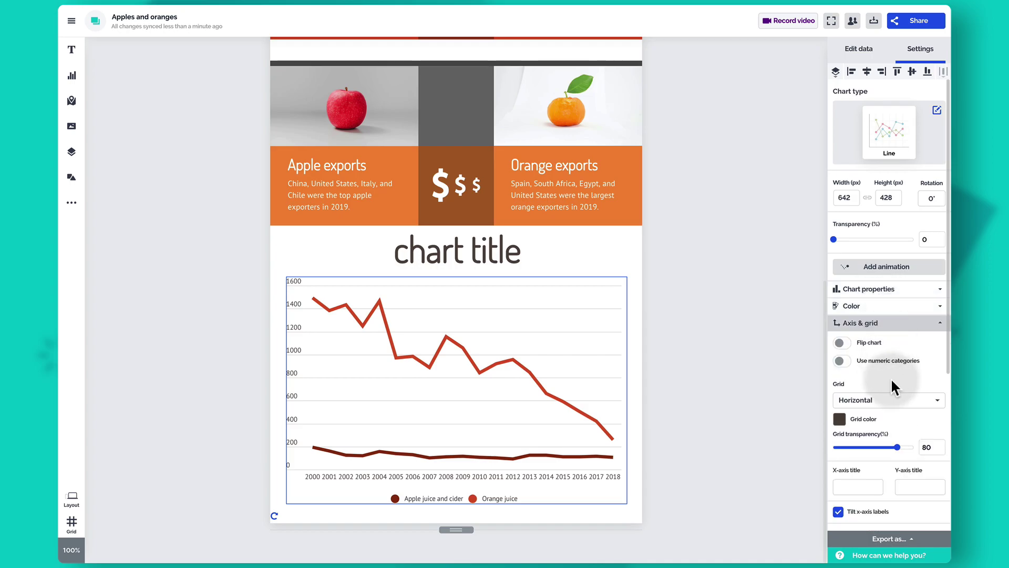
scroll(891, 380, "down", 3)
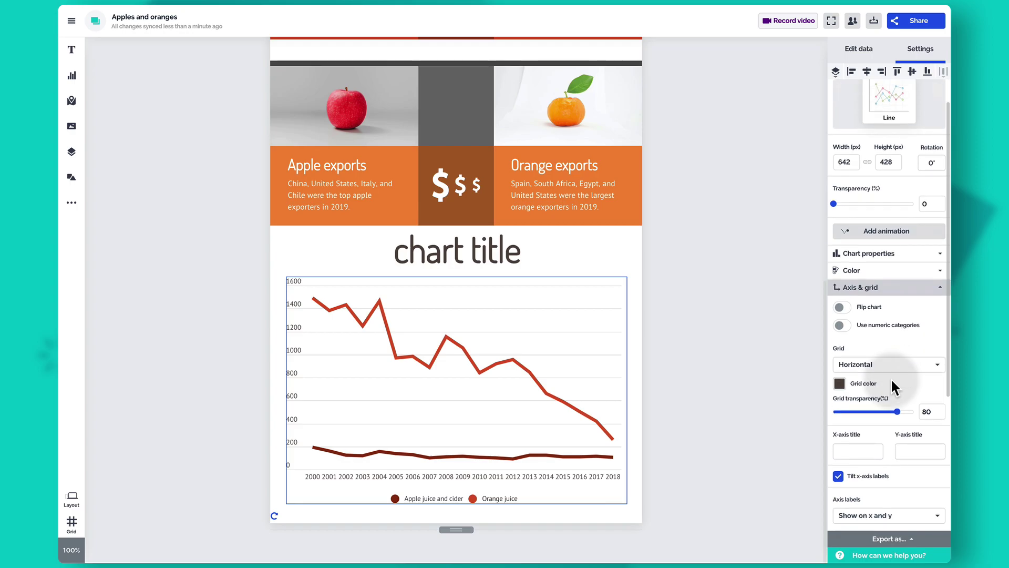
scroll(893, 385, "down", 1)
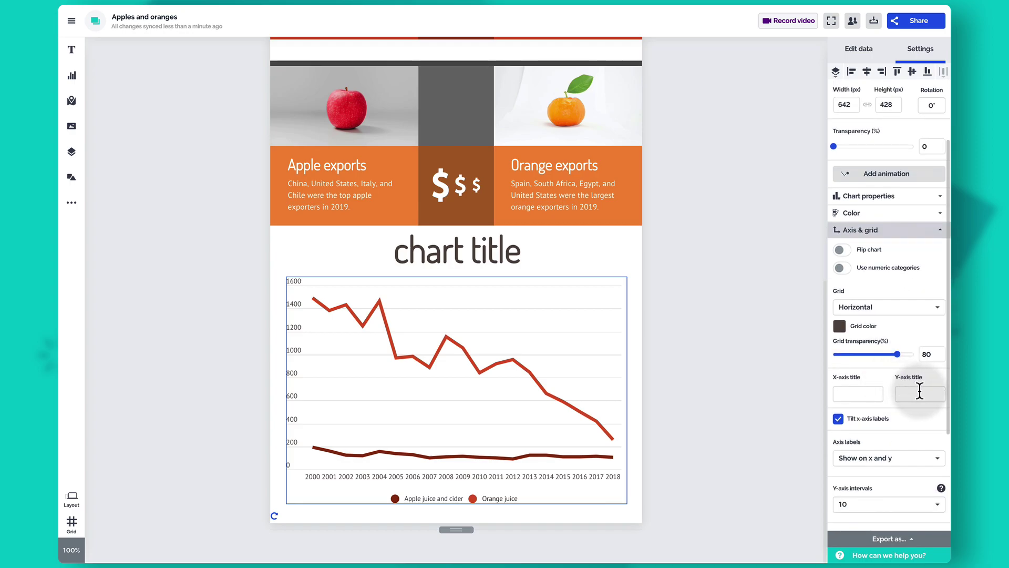
left_click(920, 392)
type("Gallons")
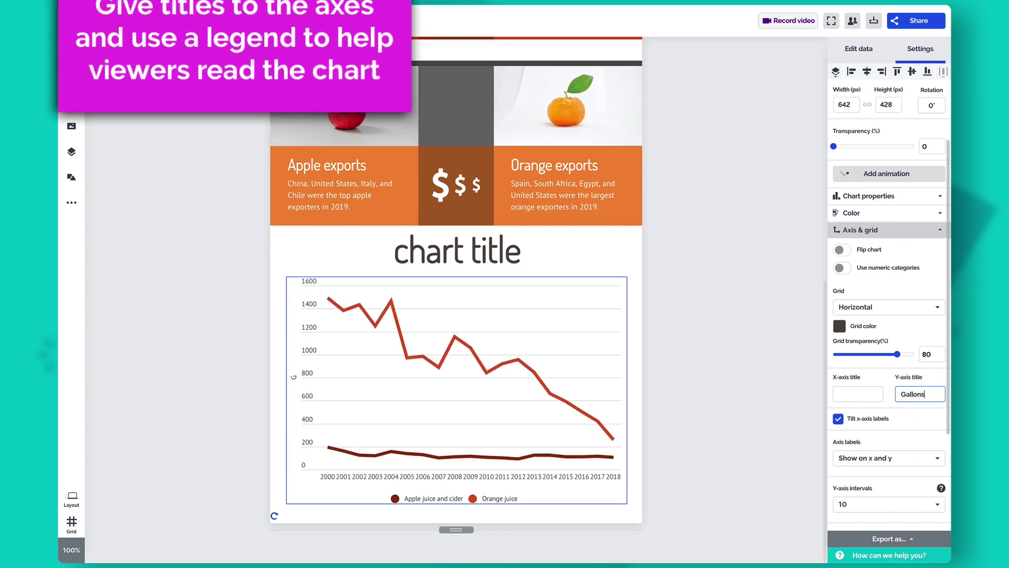
type(" produced")
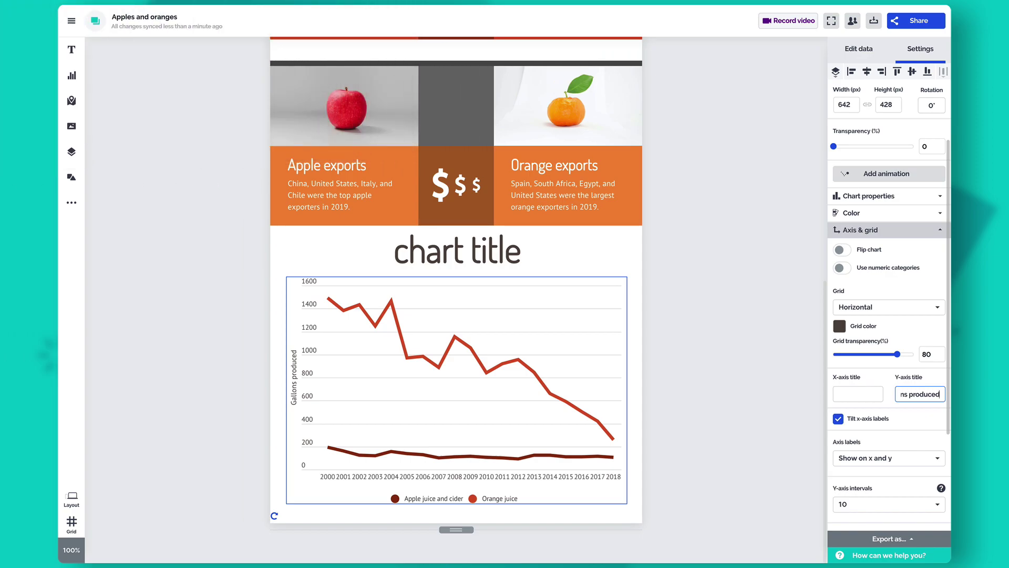
scroll(899, 411, "down", 3)
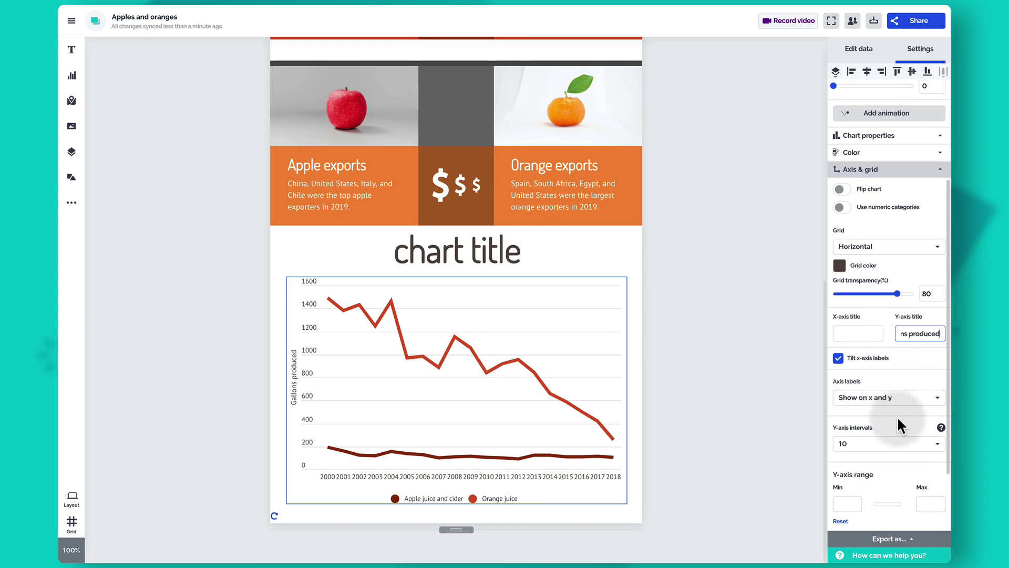
scroll(897, 417, "up", 5)
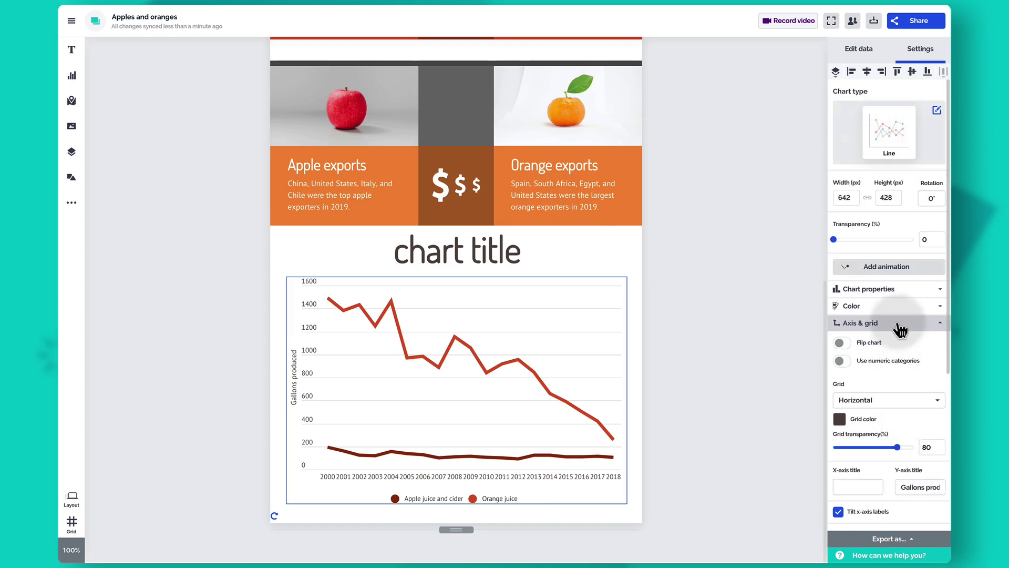
left_click(899, 324)
- Set the chart's axis titles to font size 17 and its legend to font size 16
left_click(893, 341)
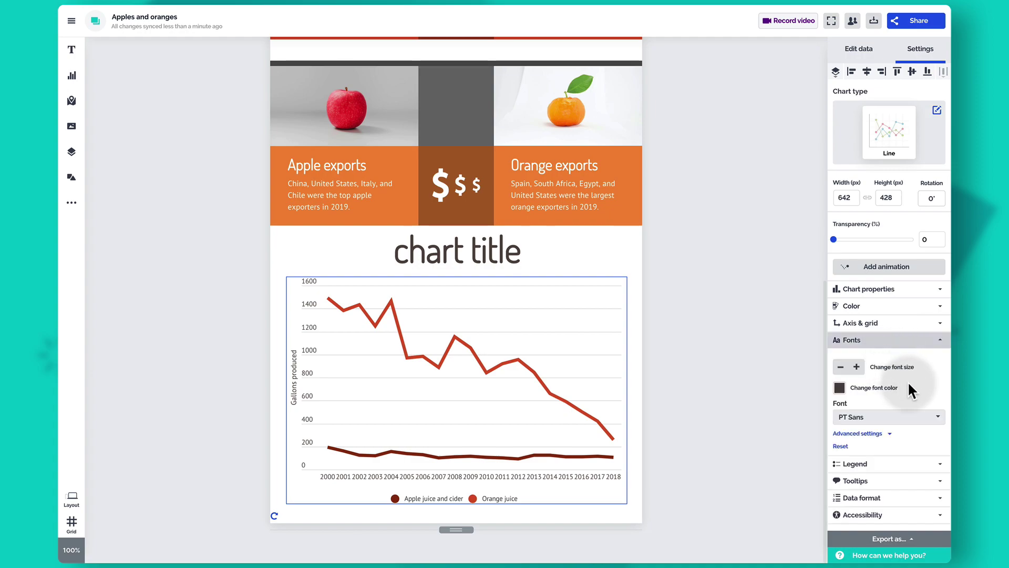
left_click(879, 434)
scroll(879, 434, "down", 3)
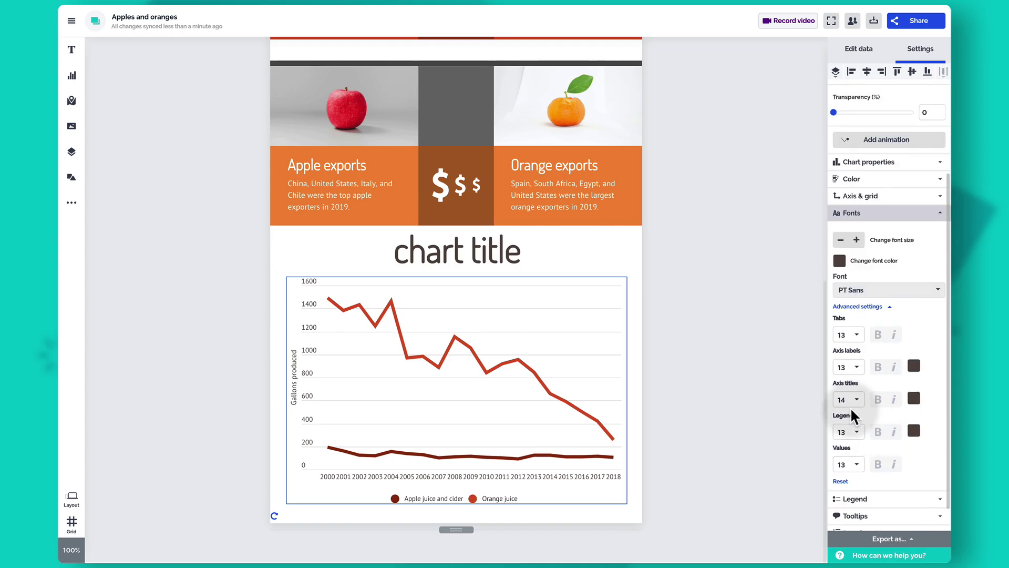
left_click(856, 399)
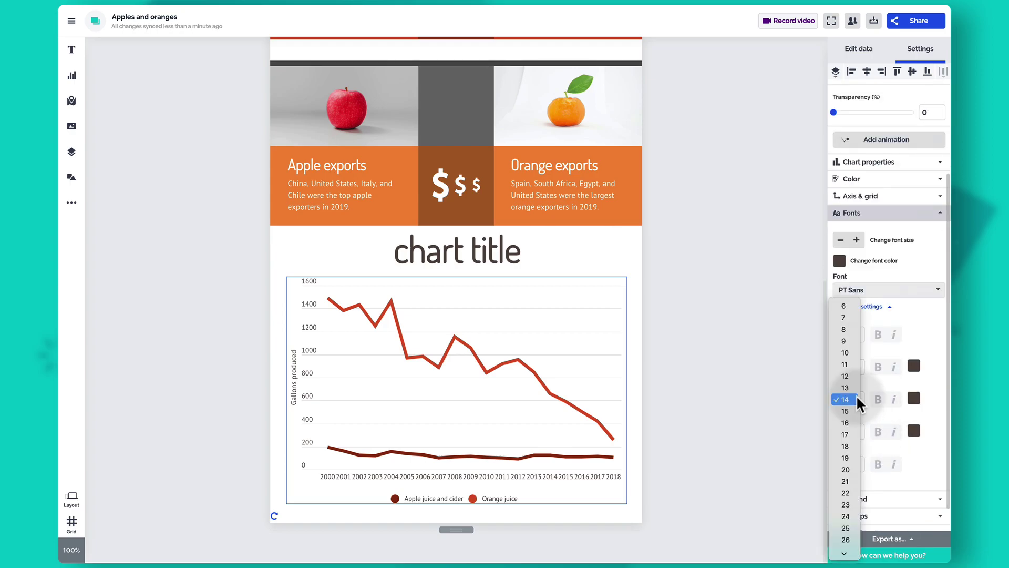
left_click(850, 432)
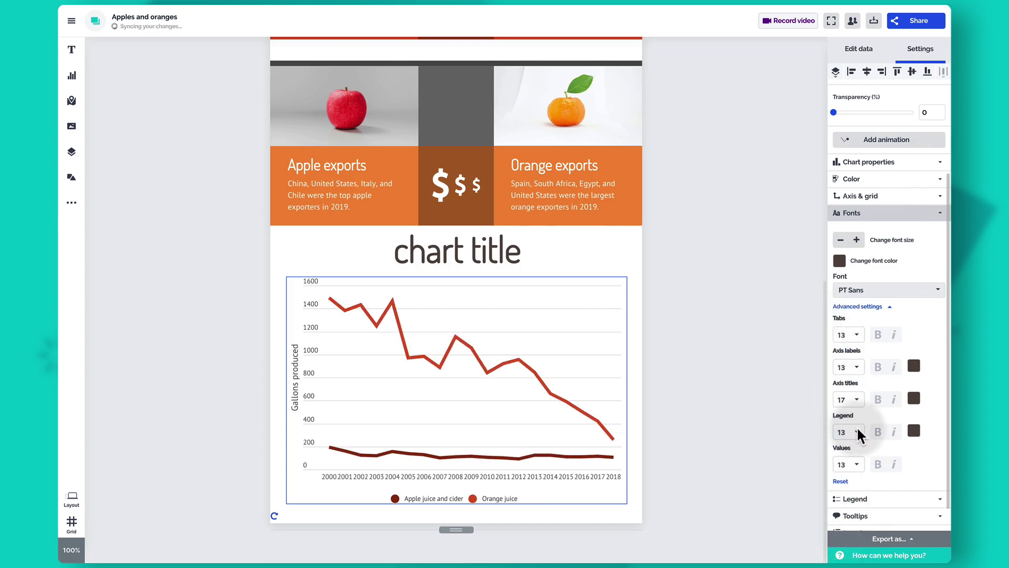
left_click(856, 432)
left_click(844, 466)
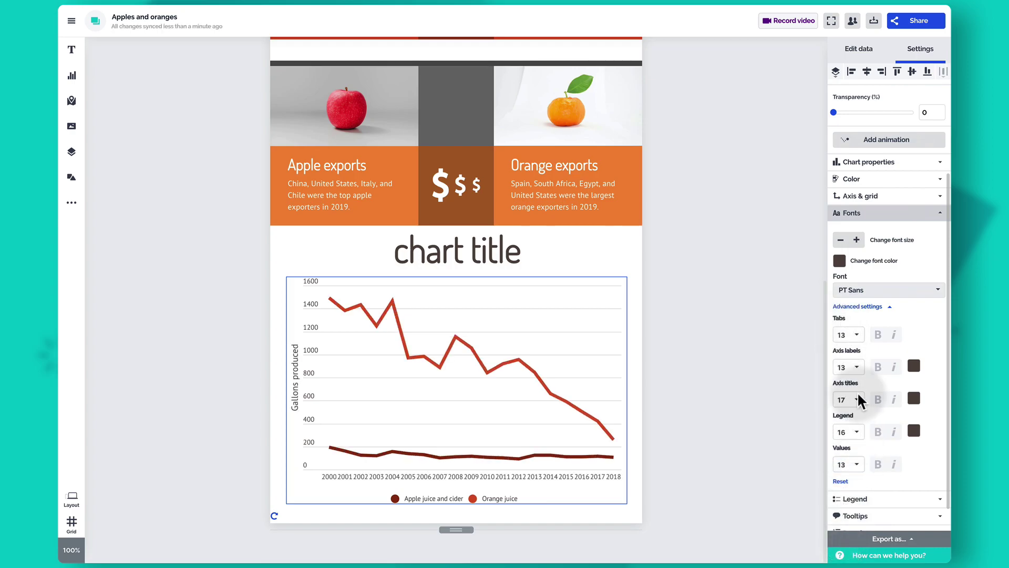
left_click(890, 220)
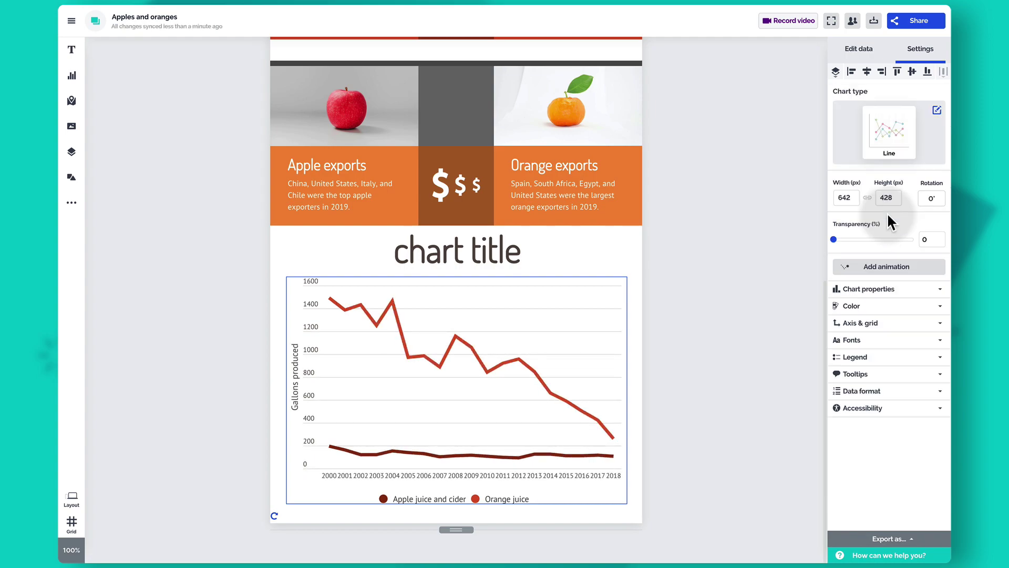
- Examine the chart's legend and tooltip settings and the tooltips shown for points along the orange juice line
left_click(899, 359)
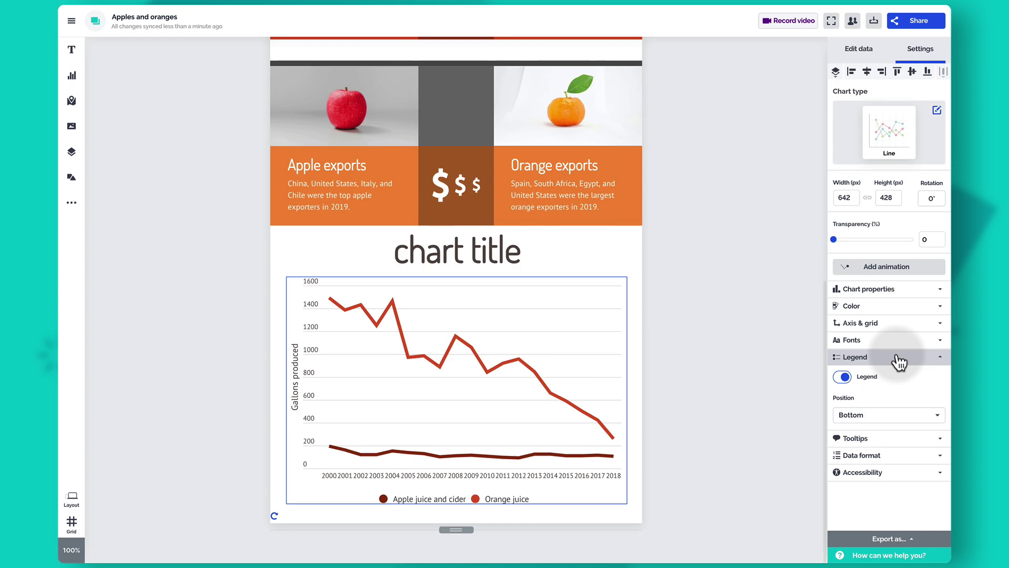
left_click(898, 361)
left_click(898, 378)
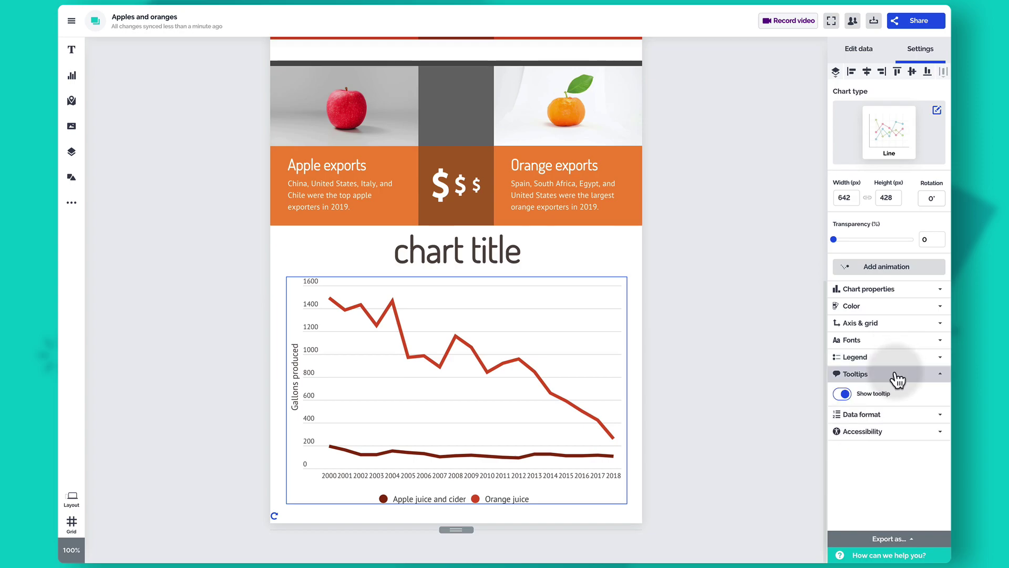
mouse_move(522, 362)
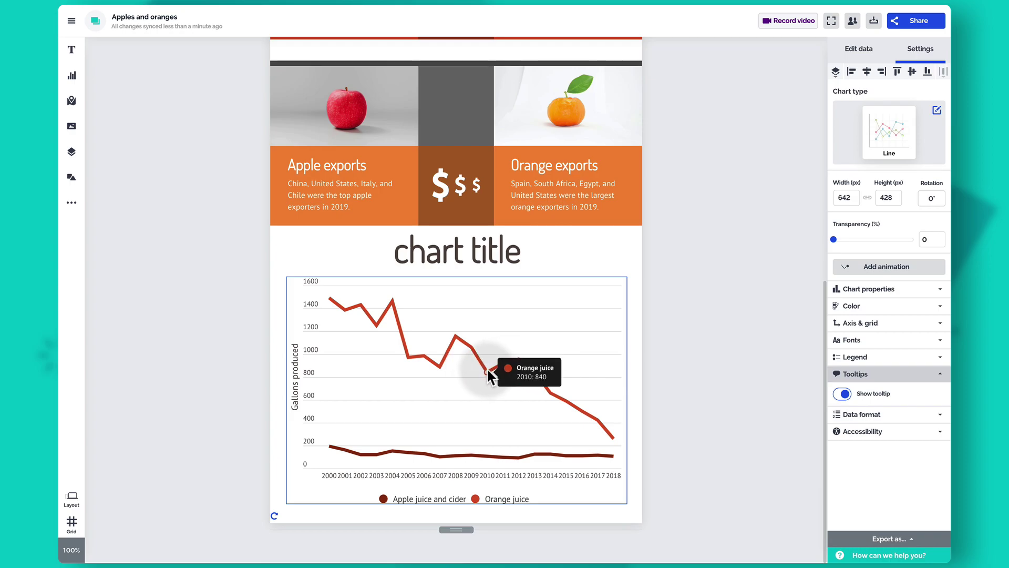
mouse_move(455, 337)
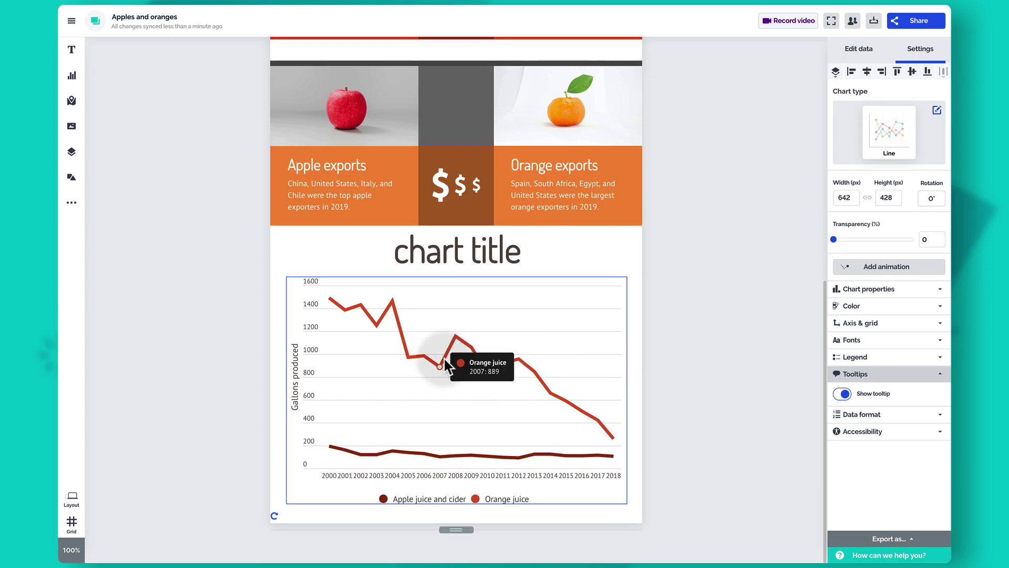
mouse_move(409, 357)
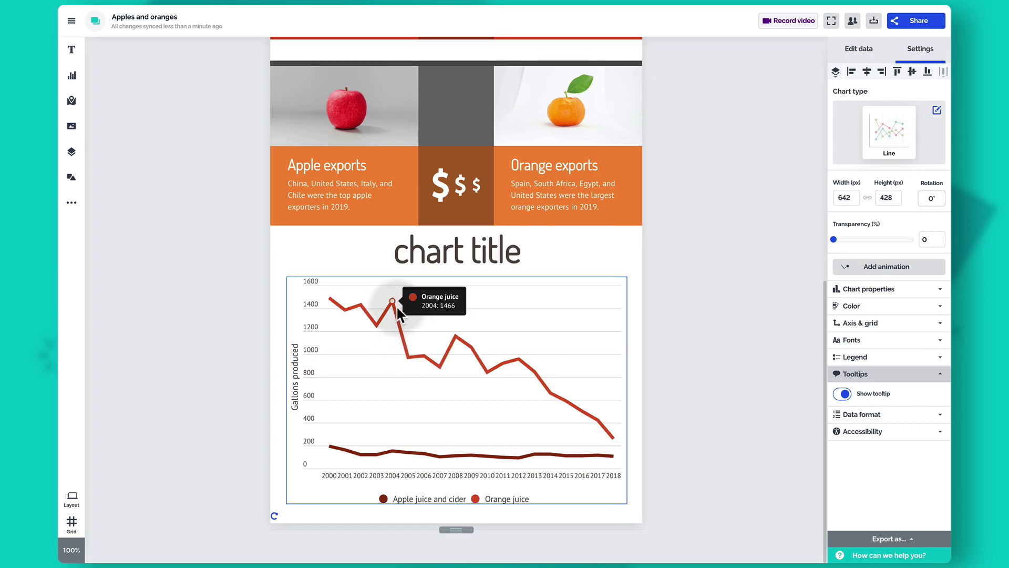
mouse_move(447, 389)
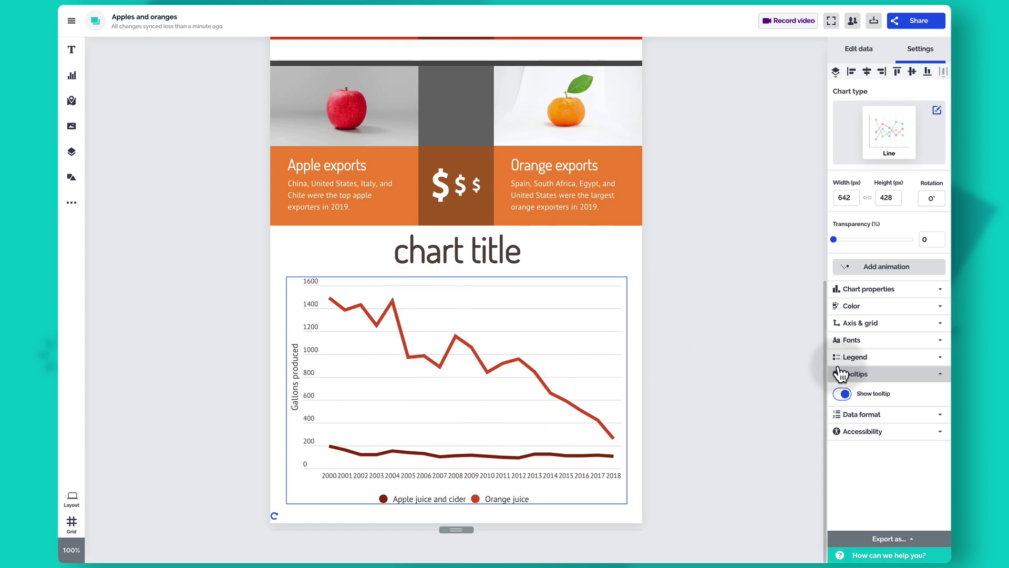
left_click(890, 378)
- Add the suffix "M" to the line chart's data values
left_click(891, 392)
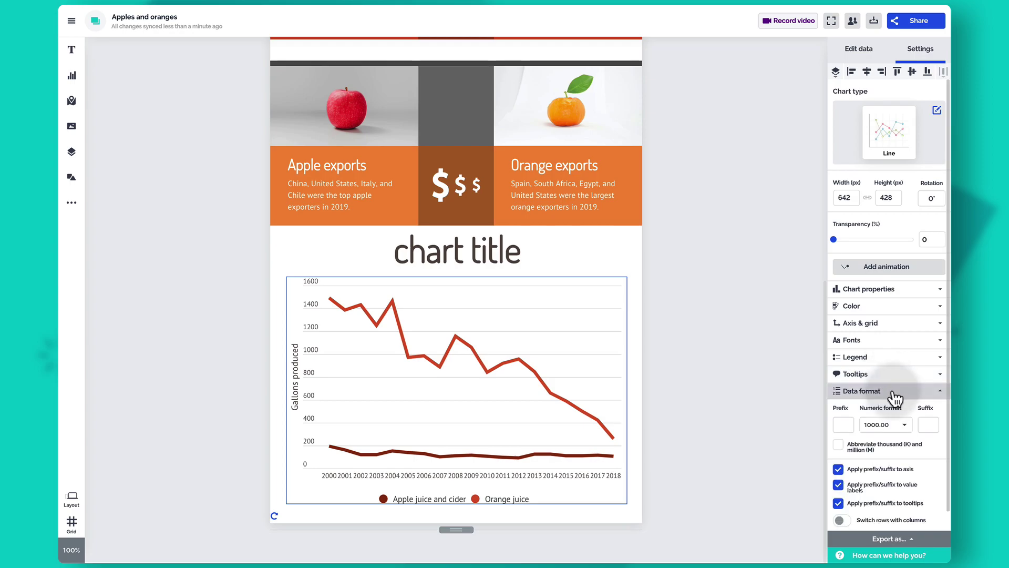
left_click(927, 425)
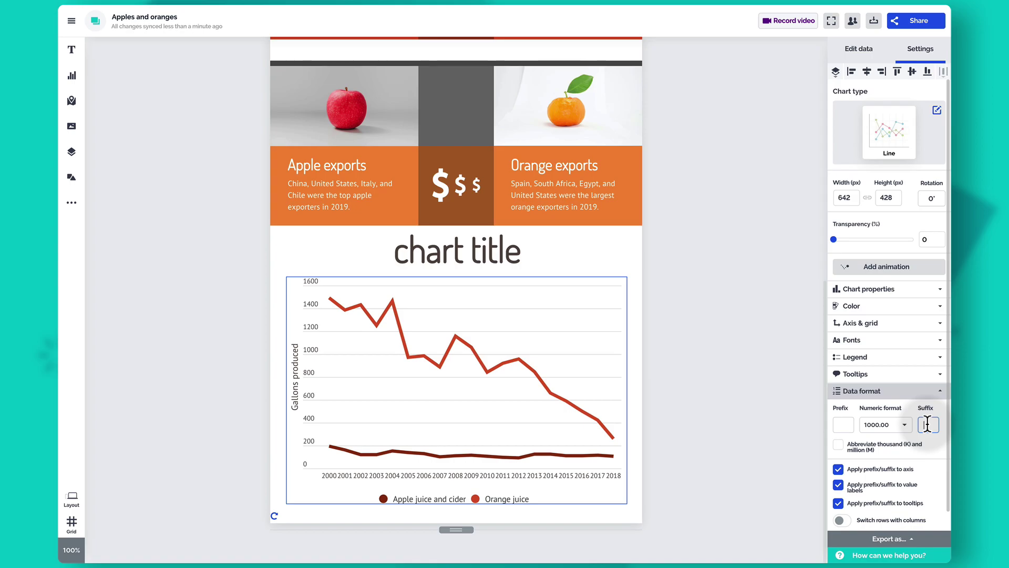
type("M")
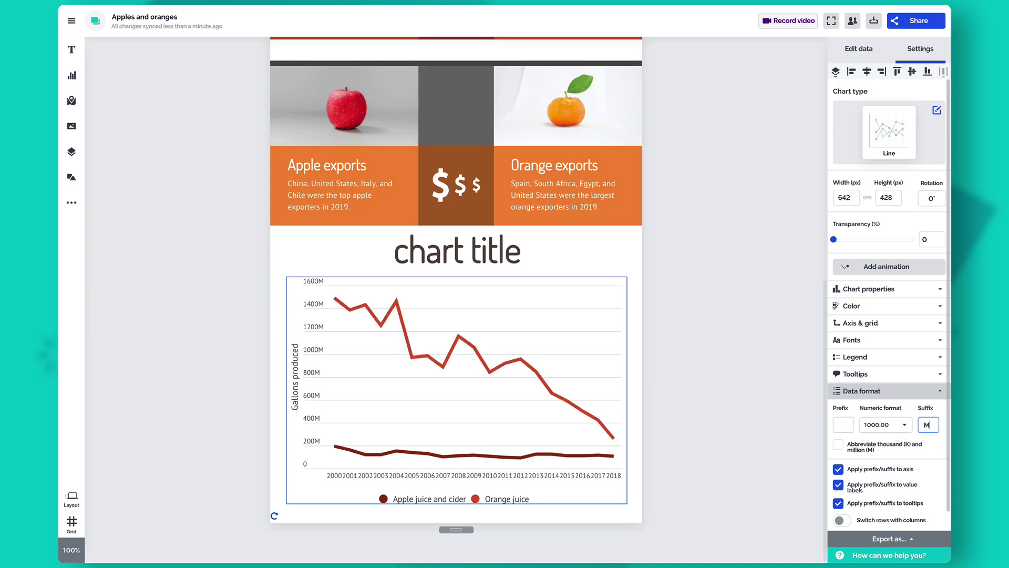
- Examine the line chart's accessibility settings, including screen reader visibility, label and description
left_click(899, 392)
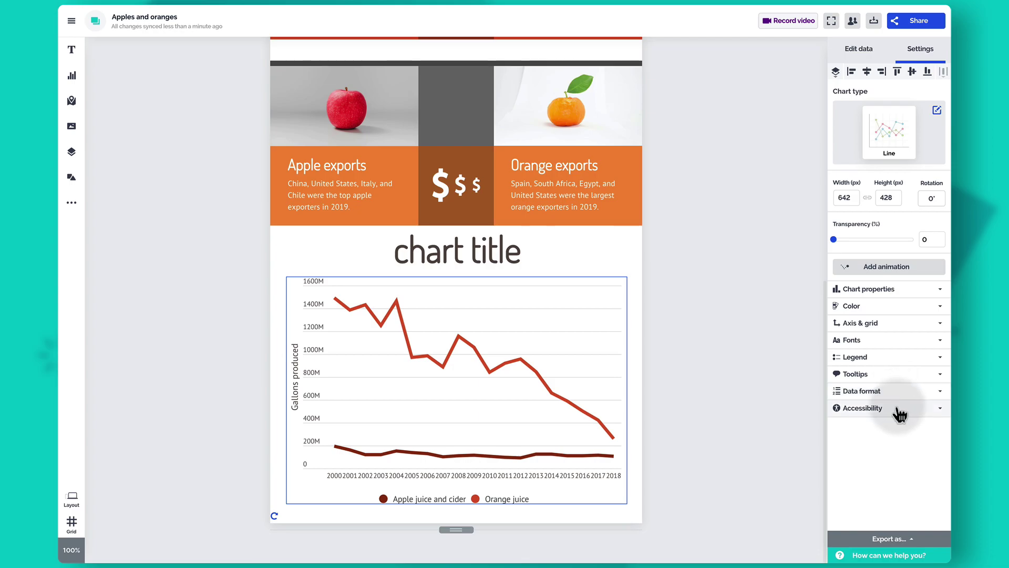
left_click(898, 409)
scroll(896, 447, "down", 1)
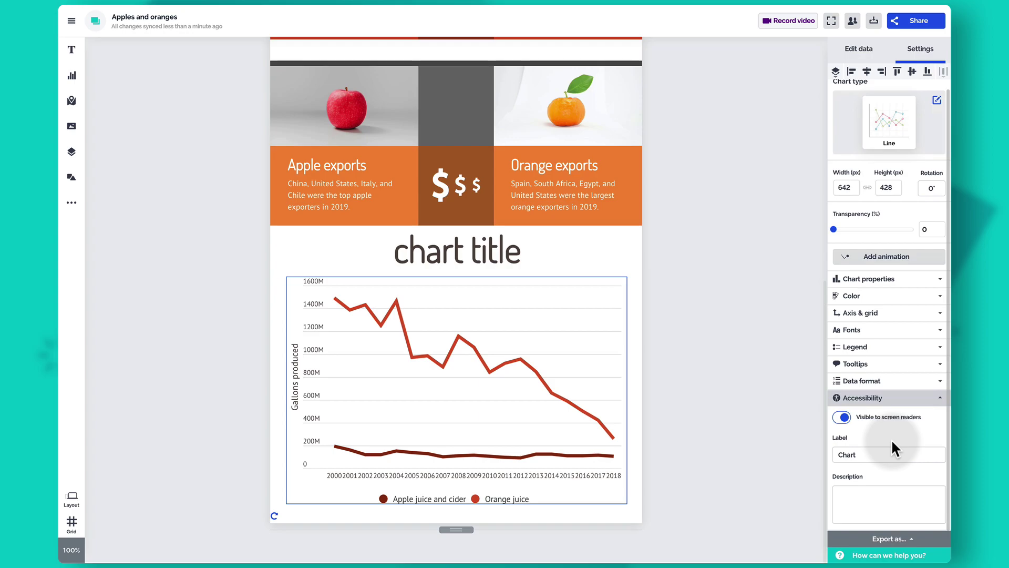
left_click(893, 399)
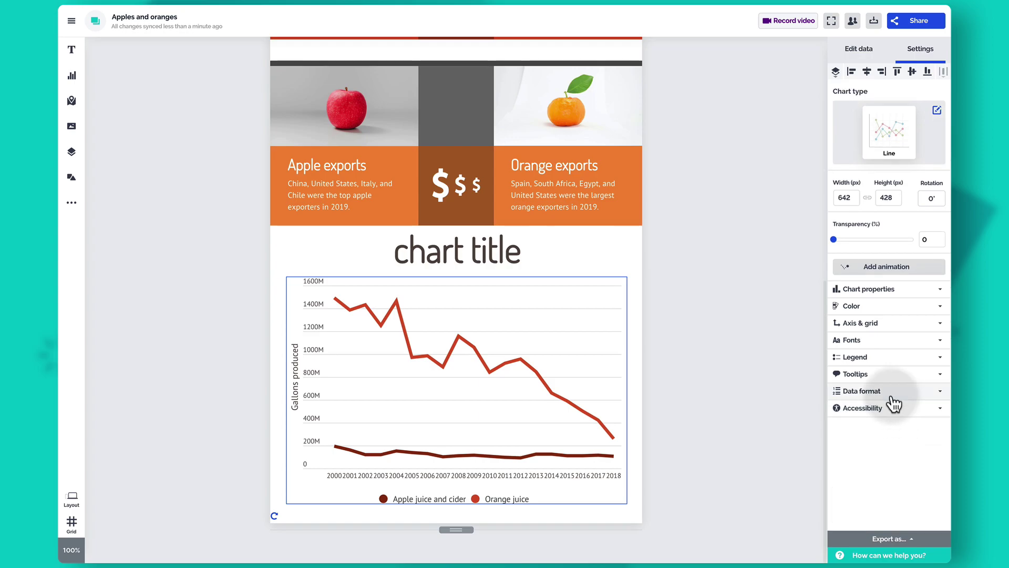
- Replace the placeholder title above the line chart with "Juice production in the U.S."
left_click(489, 251)
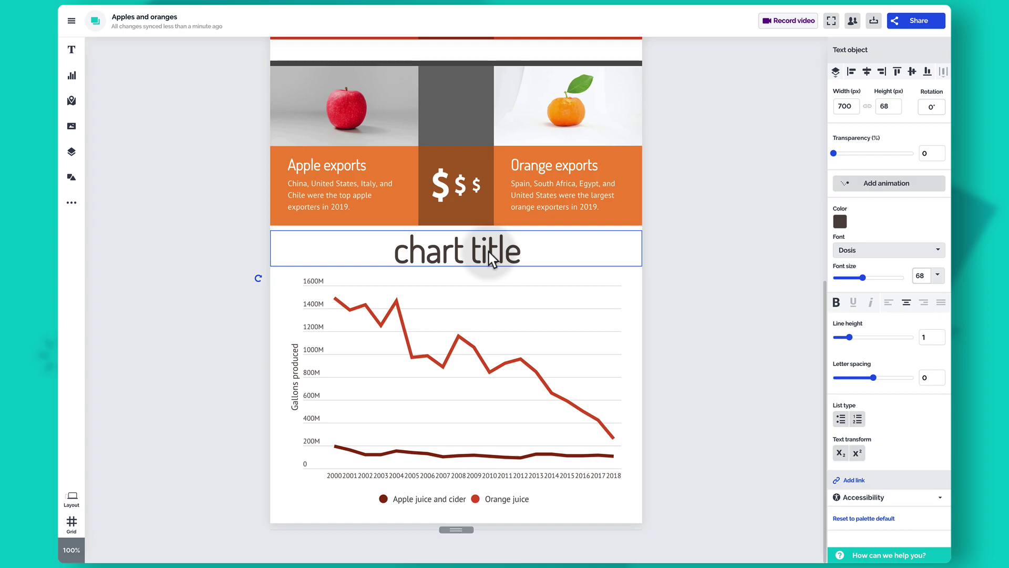
key("ctrl+a")
key("BackSpace")
type("J")
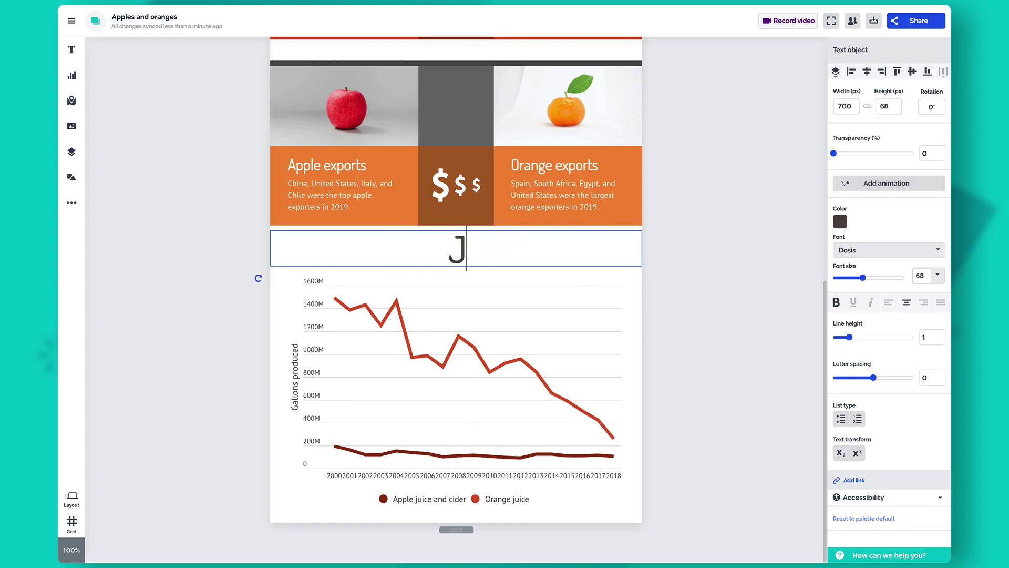
type("uice production in the U.S.")
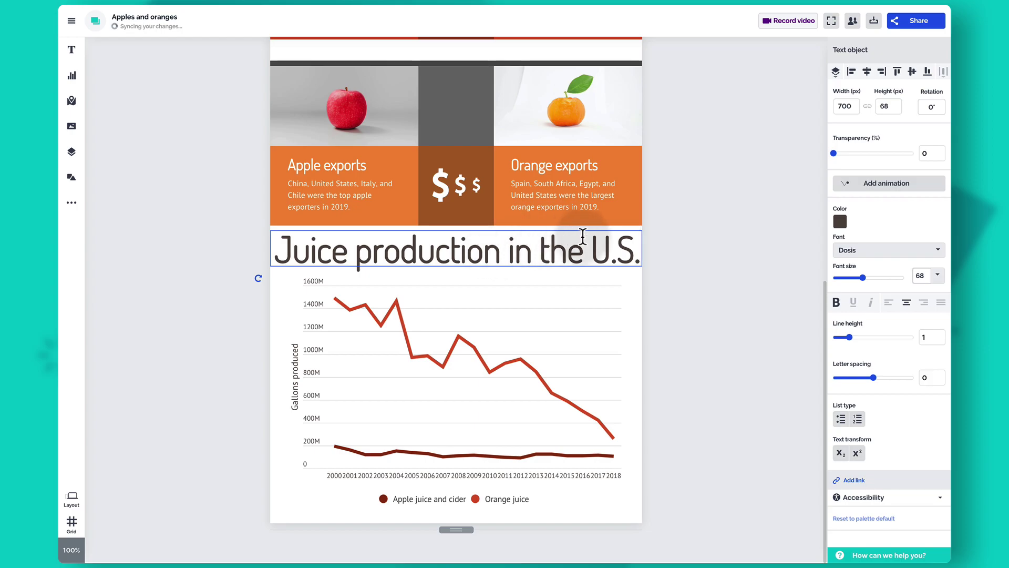
- Shrink the juice production title to about 604 px wide and center it horizontally on the page
left_click_drag(642, 231, 593, 247)
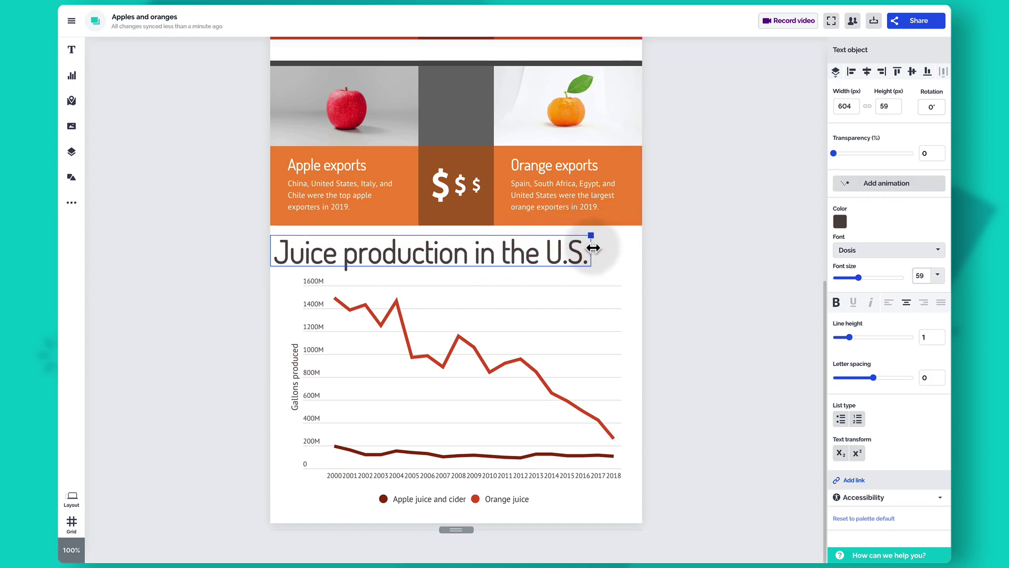
left_click(866, 71)
left_click(737, 337)
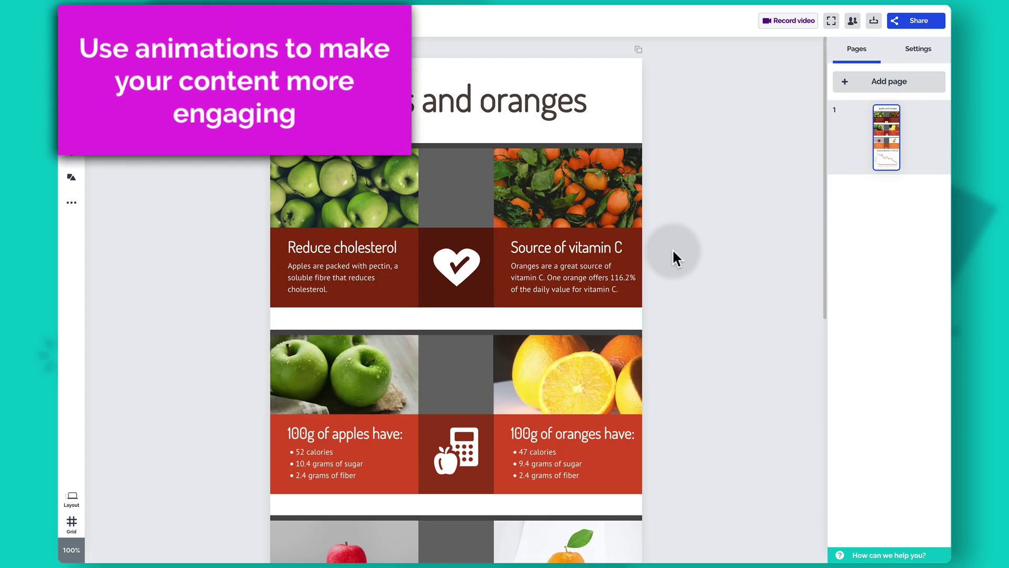
- Add the Fade In Down animation to the heart icon, check its play options and preview it
left_click(475, 272)
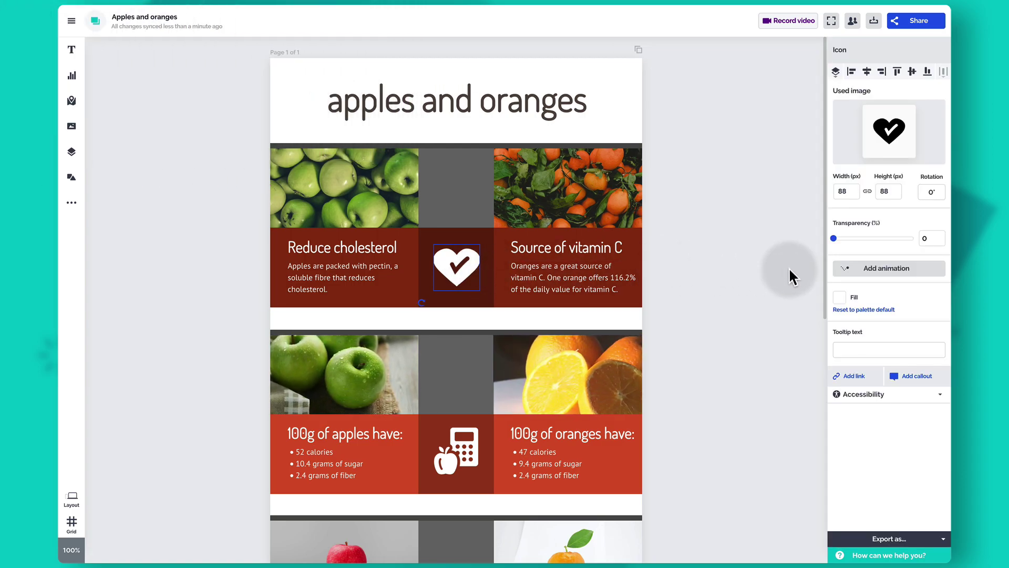
left_click(860, 270)
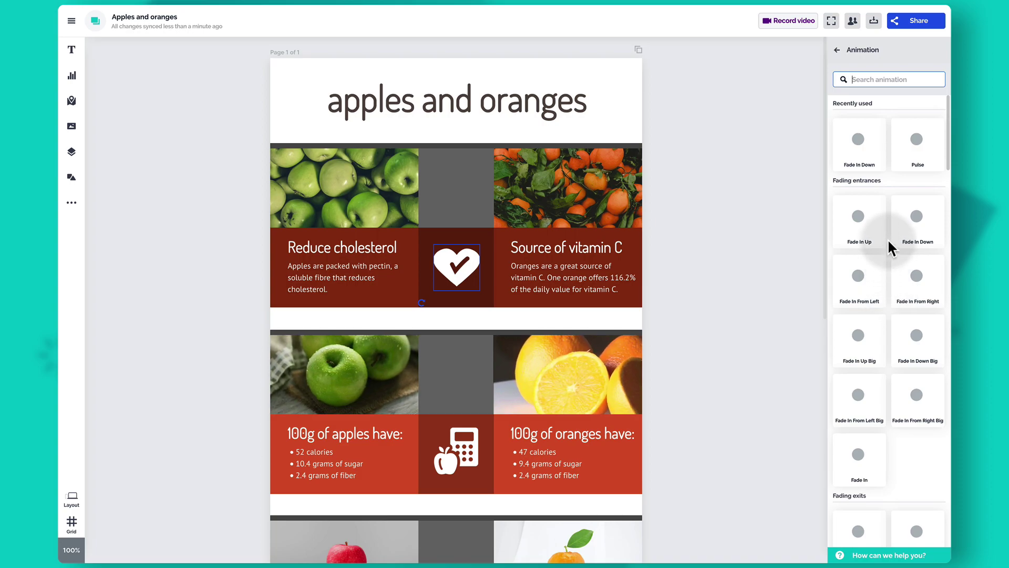
left_click(874, 163)
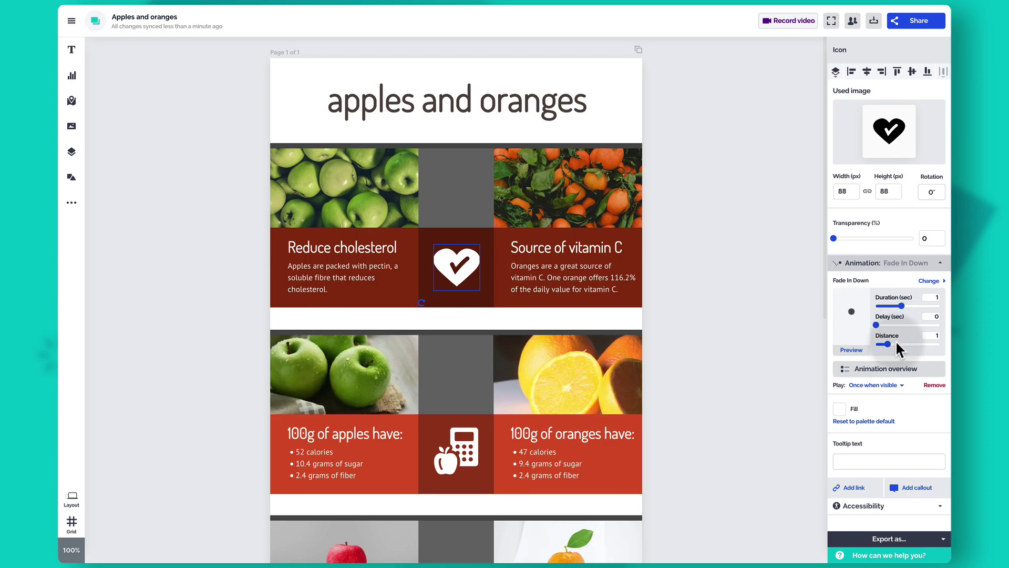
left_click(872, 386)
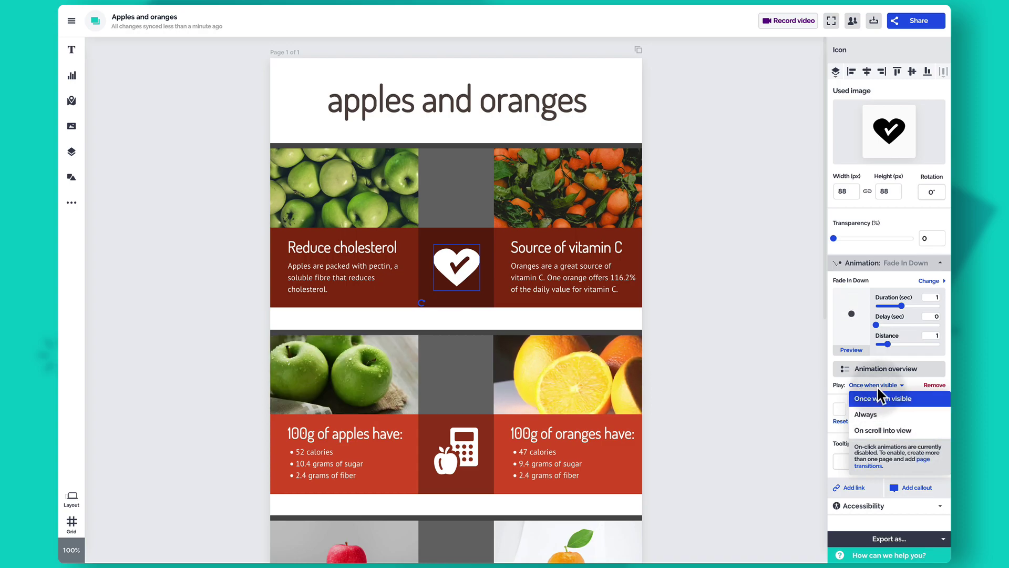
left_click(862, 352)
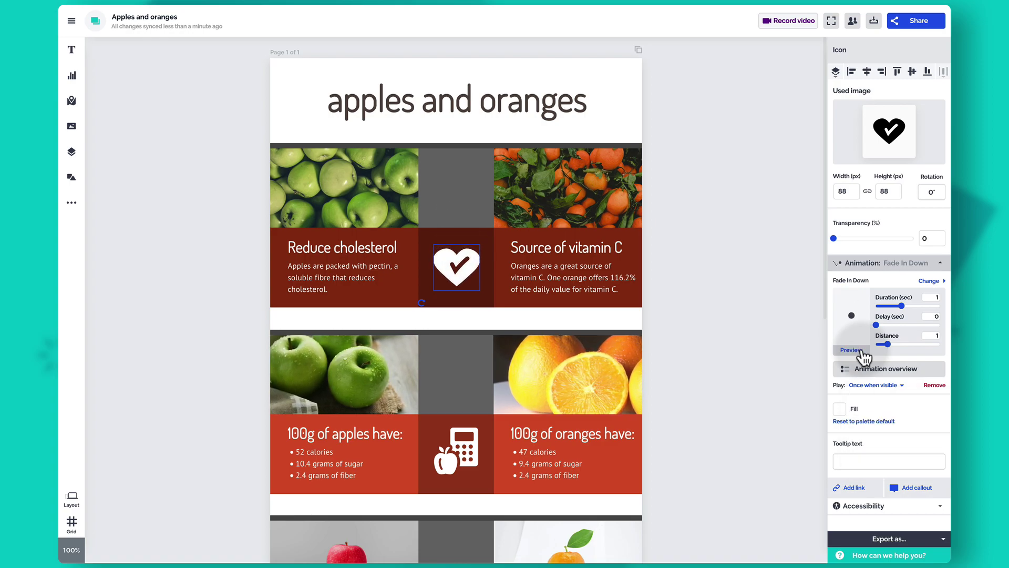
left_click(723, 317)
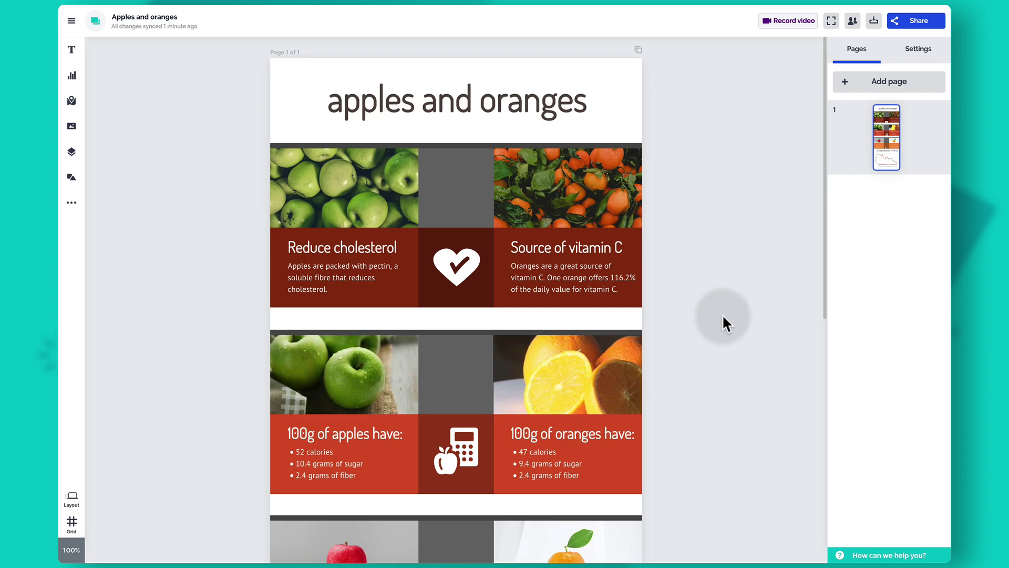
- Copy the heart icon's animation and paste it onto the apple and calculator icon
right_click(466, 270)
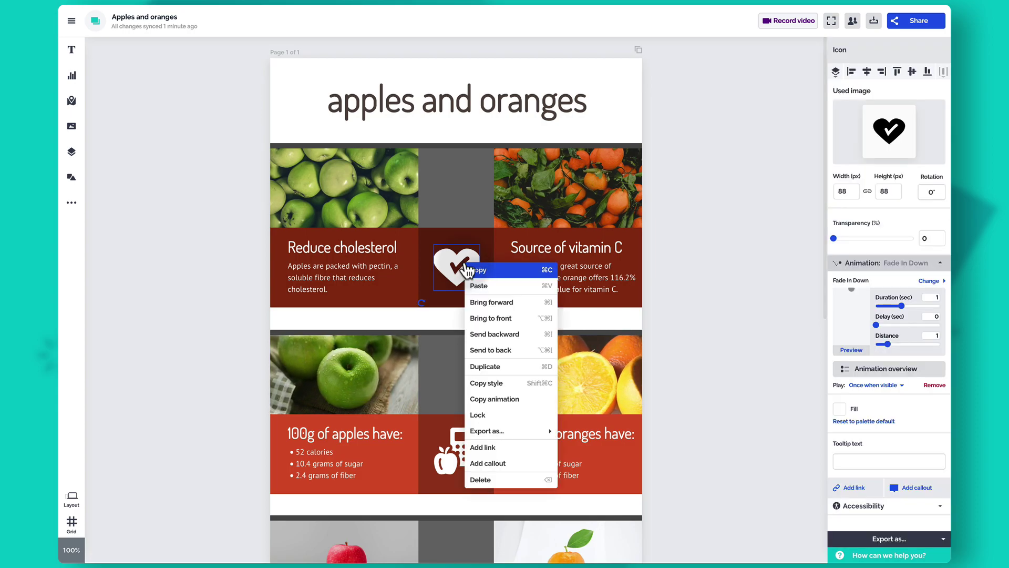
left_click(530, 399)
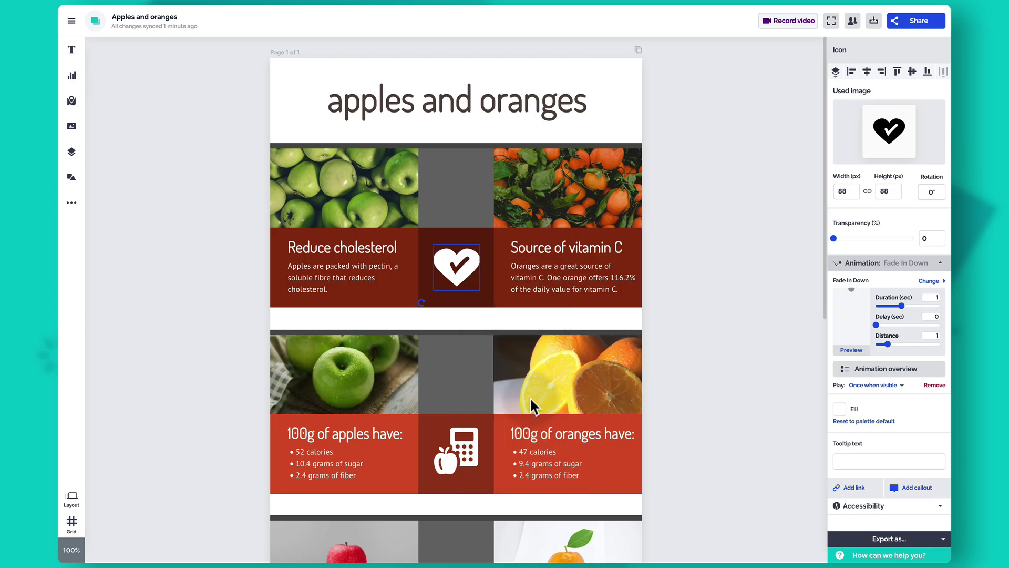
scroll(512, 402, "down", 3)
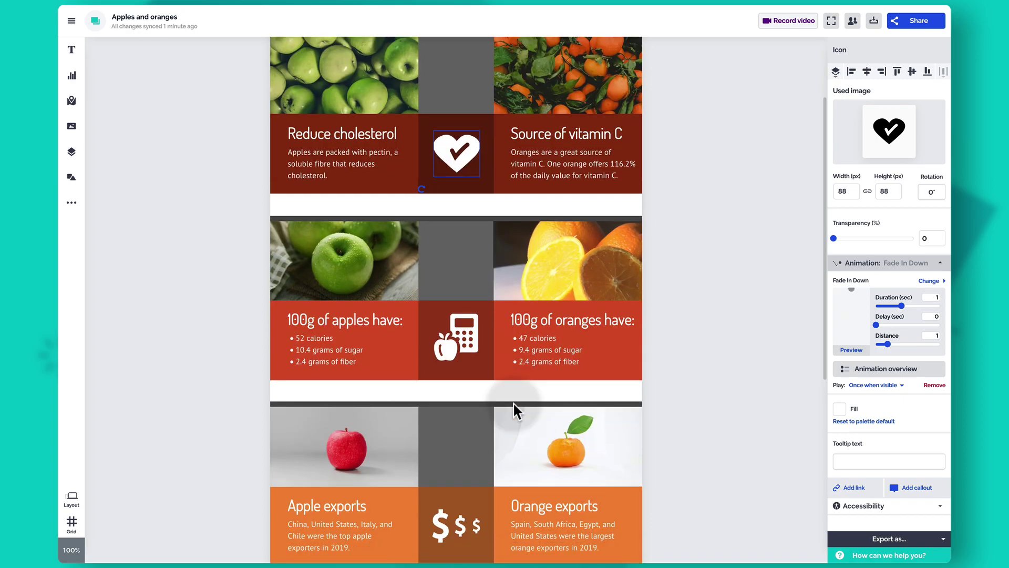
right_click(469, 326)
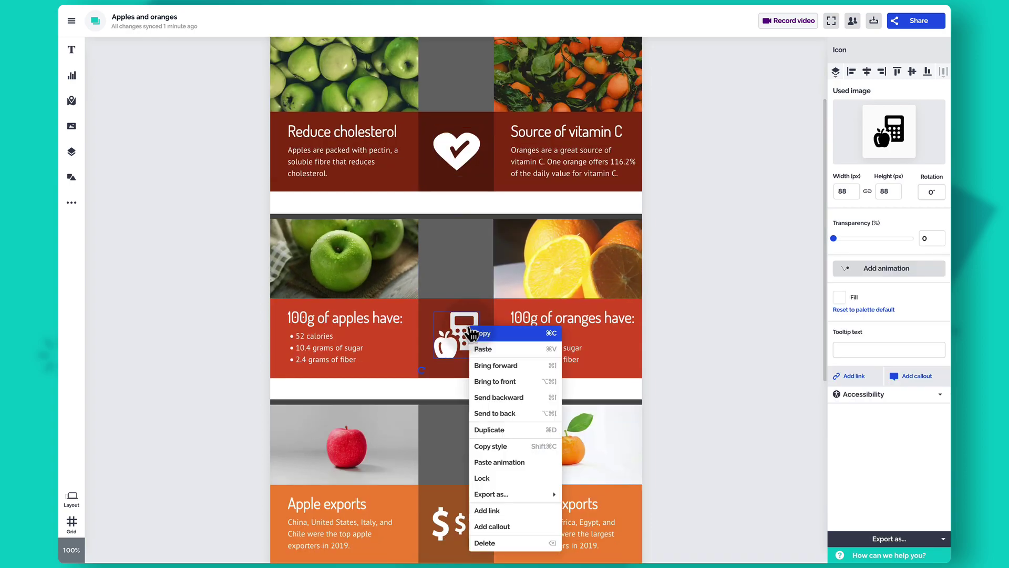
left_click(544, 463)
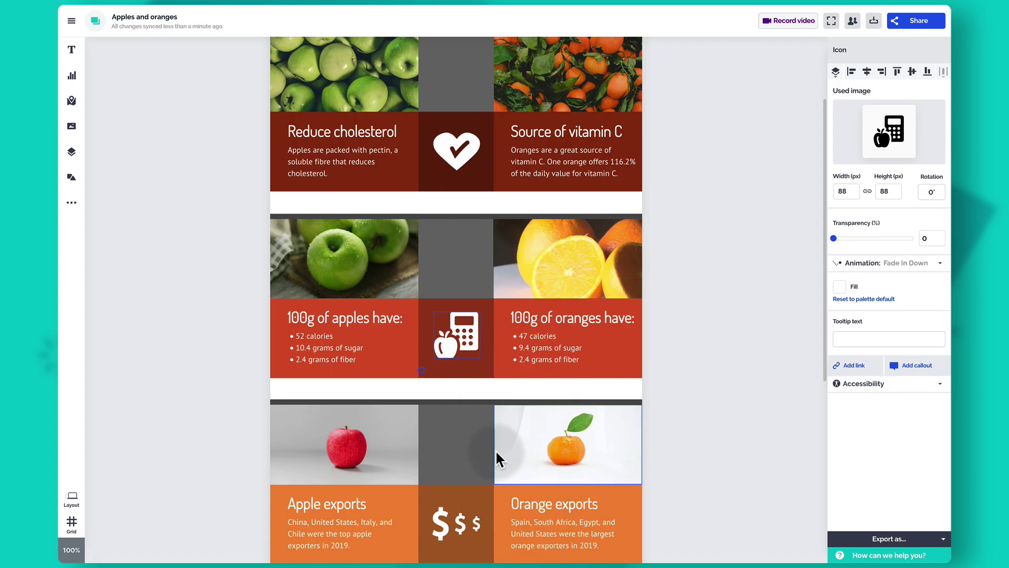
- Paste the copied animation onto the dollar signs icon between the apple and orange exports
scroll(495, 449, "down", 3)
right_click(472, 400)
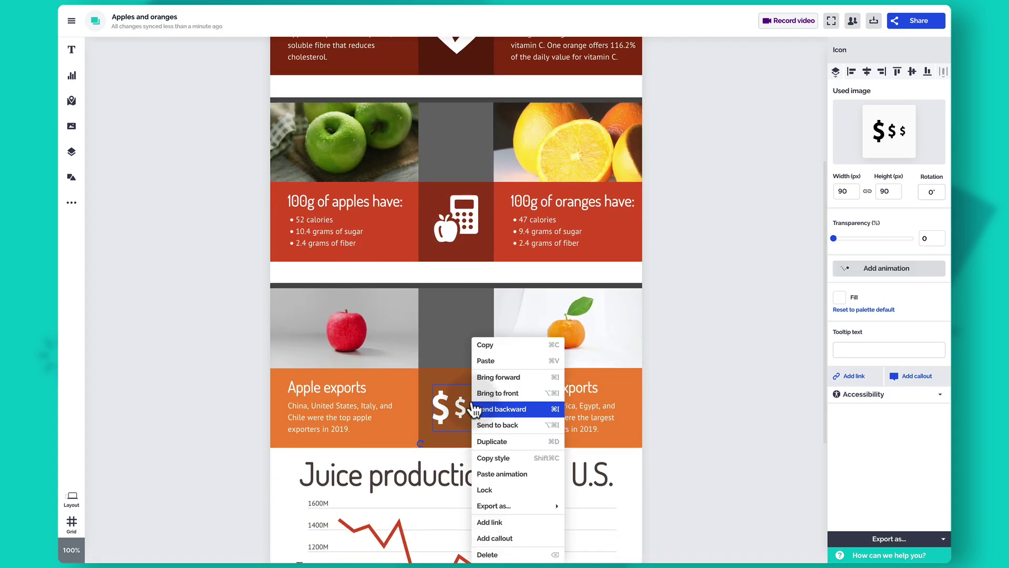
left_click(536, 474)
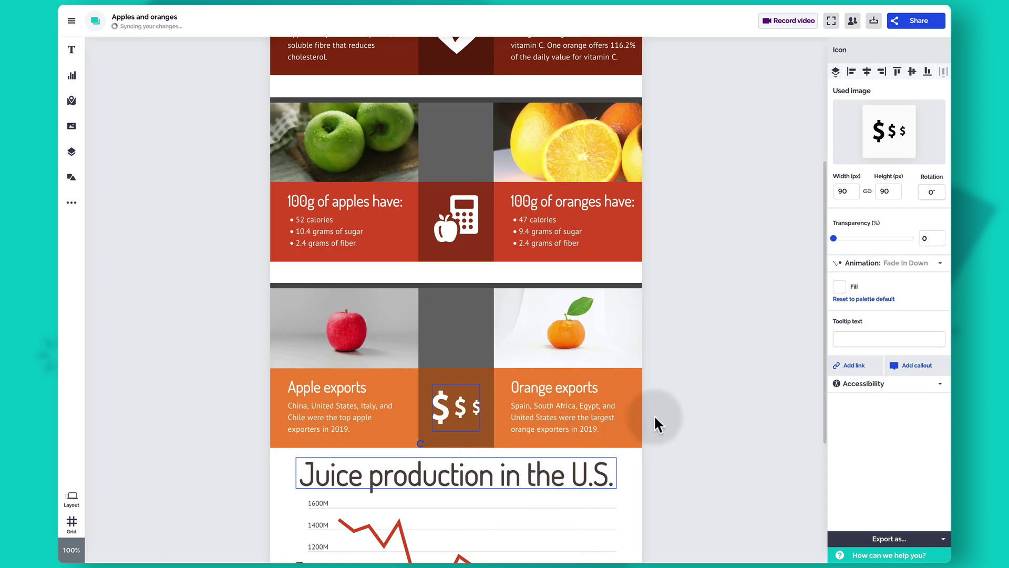
left_click(758, 349)
- Preview the infographic in full screen from its title to the juice chart to check the icon animations
scroll(762, 350, "up", 5)
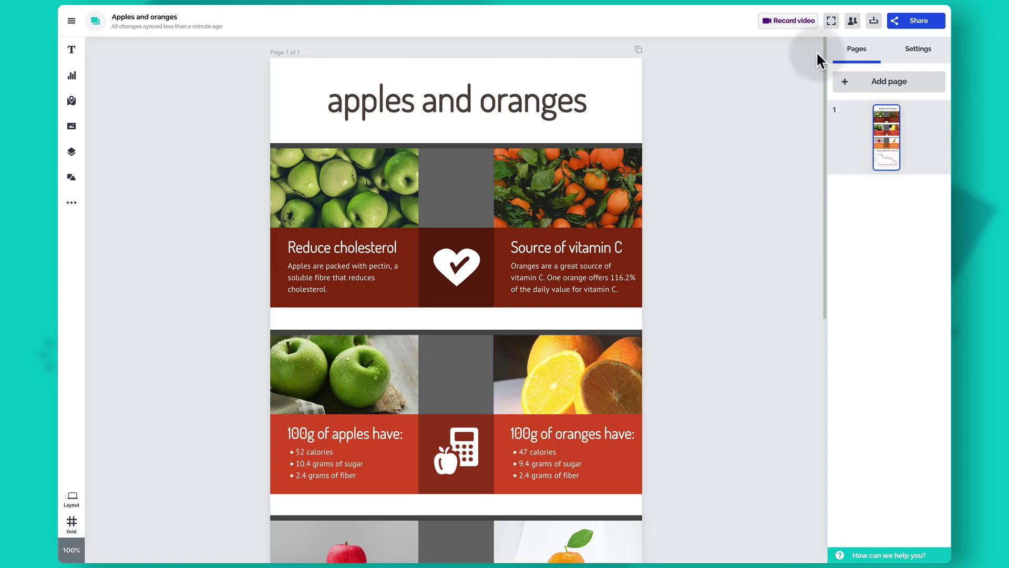
left_click(831, 25)
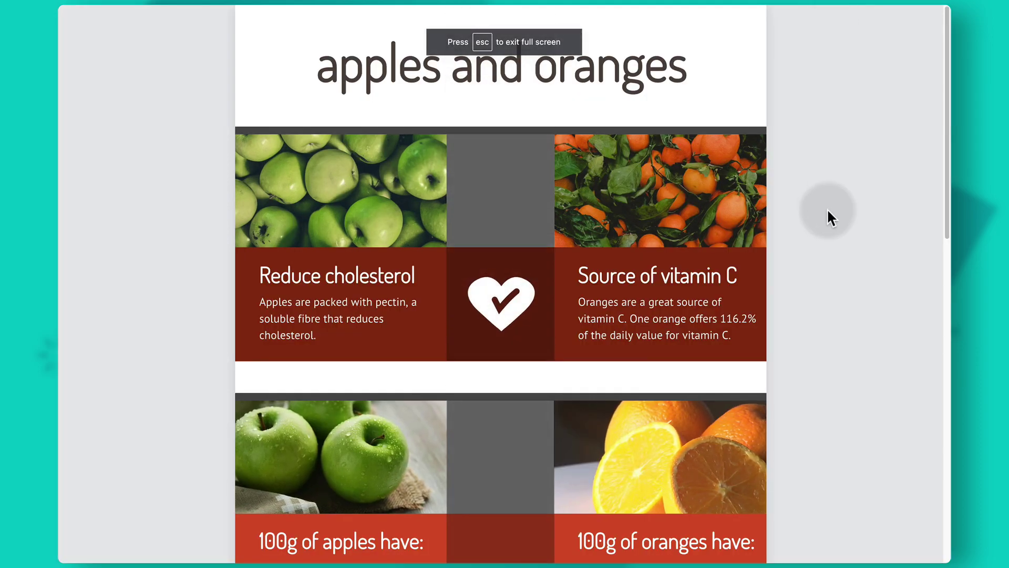
scroll(828, 208, "down", 6)
scroll(827, 208, "down", 2)
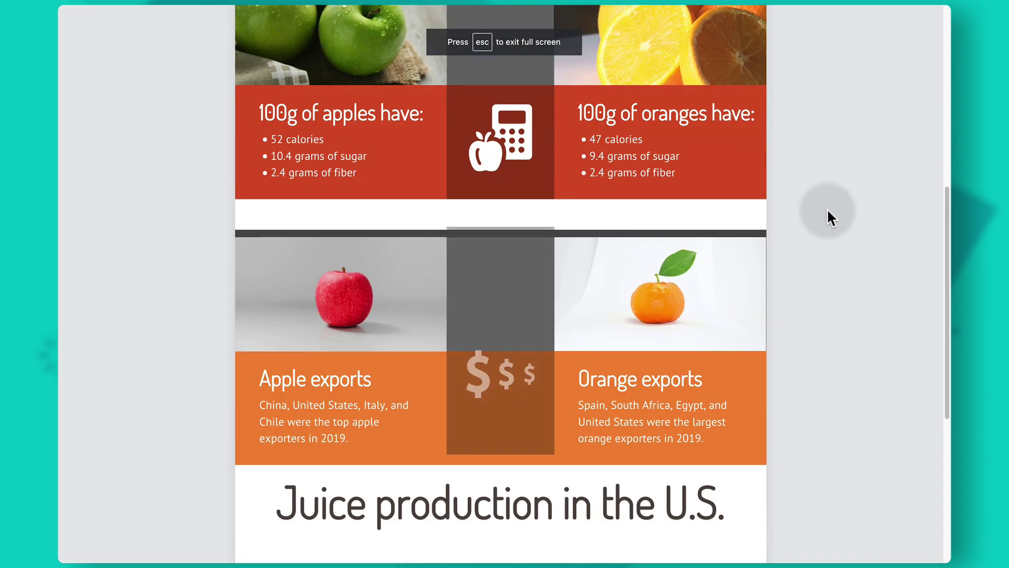
scroll(827, 208, "down", 2)
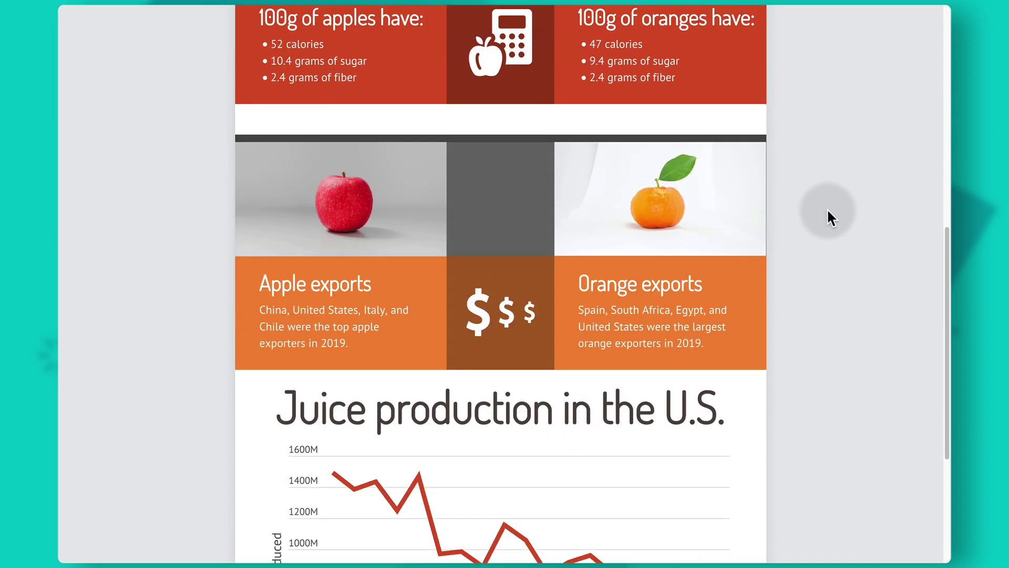
key("Escape")
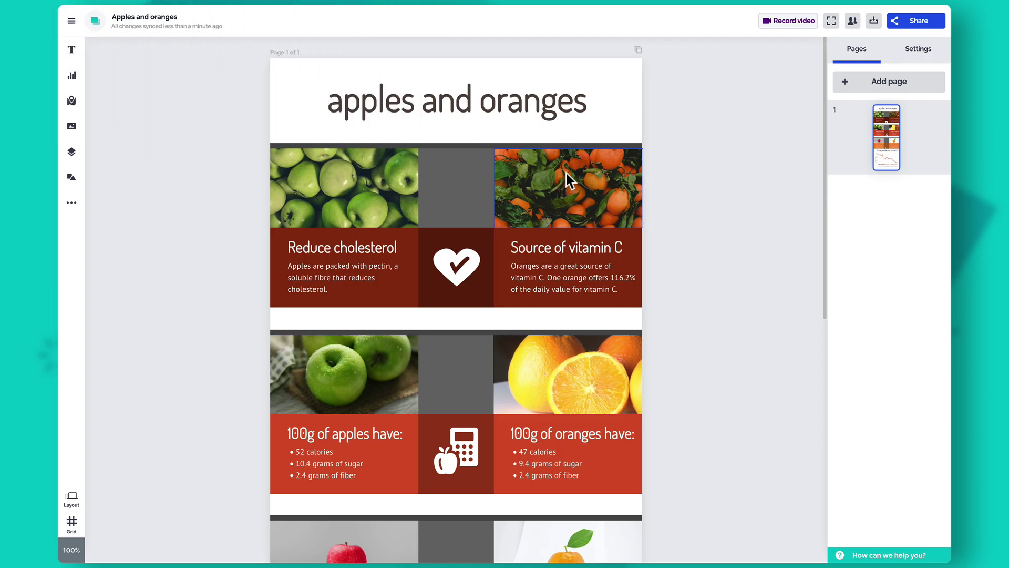
- Examine the link options available for the oranges photo in the first comparison section
right_click(567, 174)
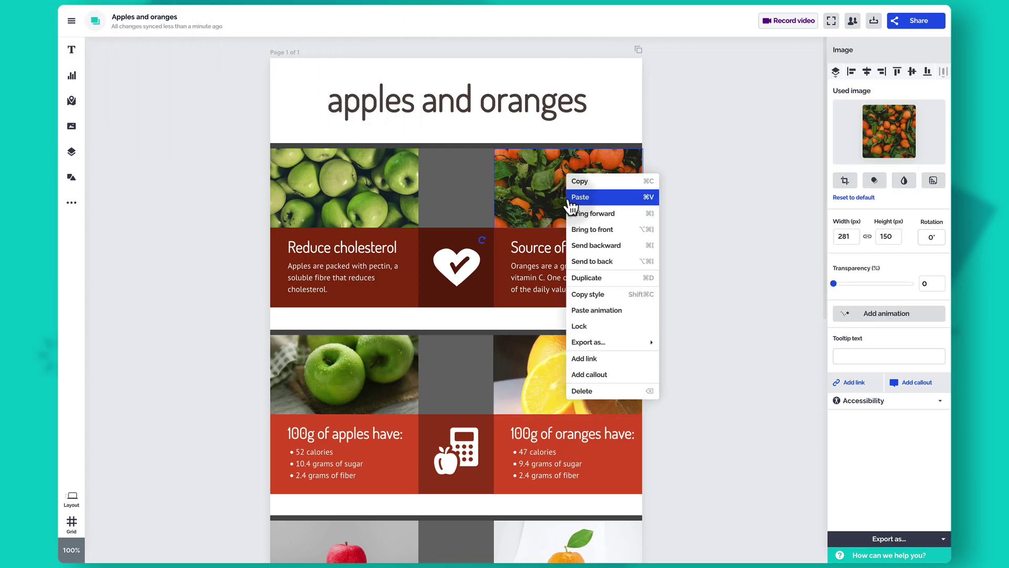
left_click(618, 362)
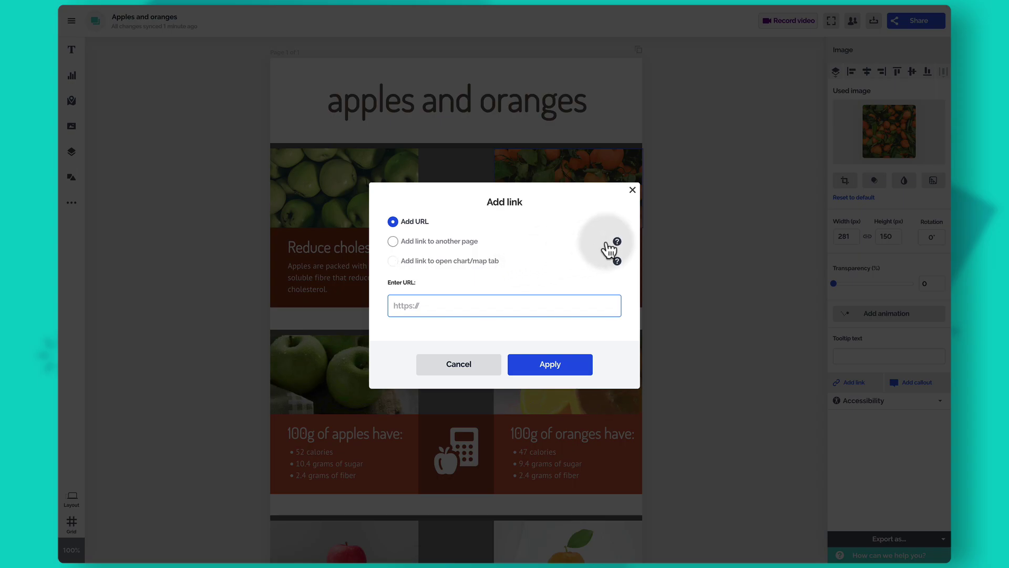
left_click(724, 214)
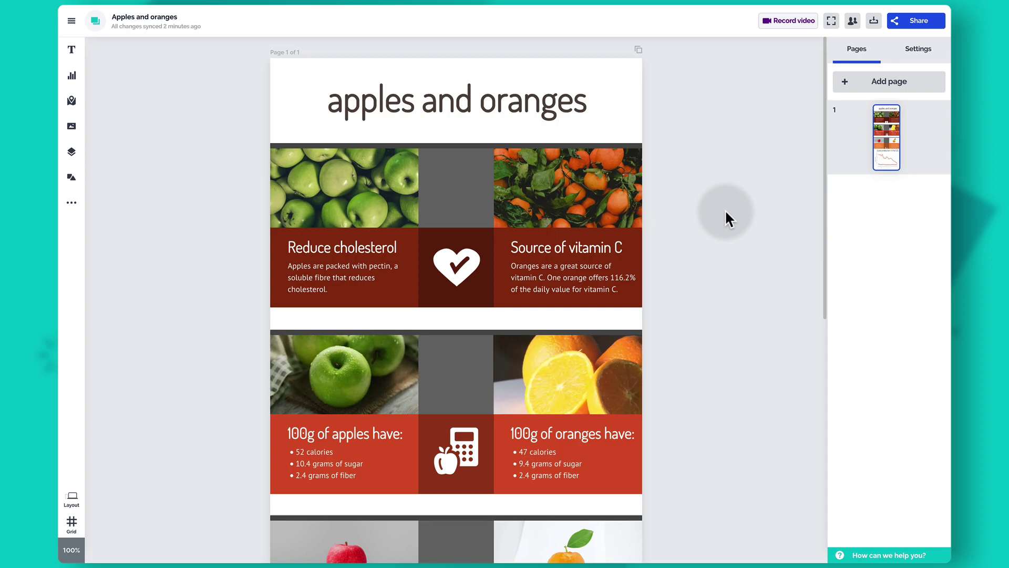
left_click(502, 293)
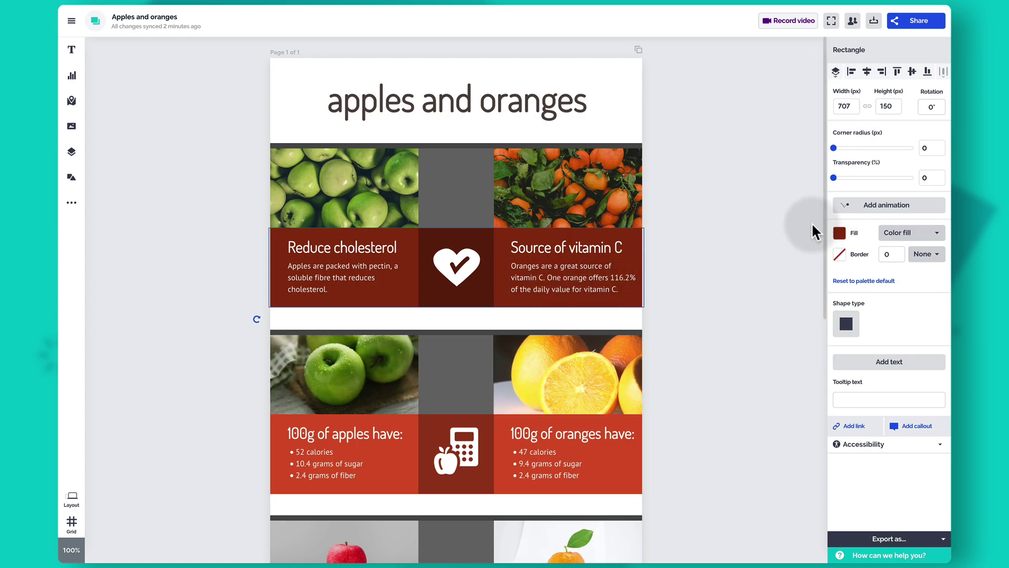
left_click(784, 203)
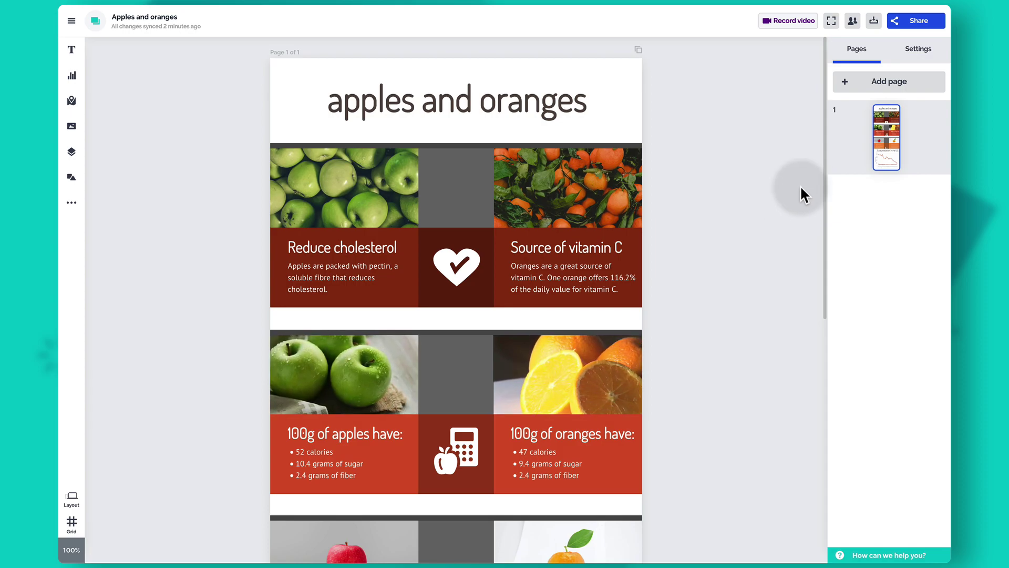
- Apply the Athens palette to the whole infographic
left_click(931, 60)
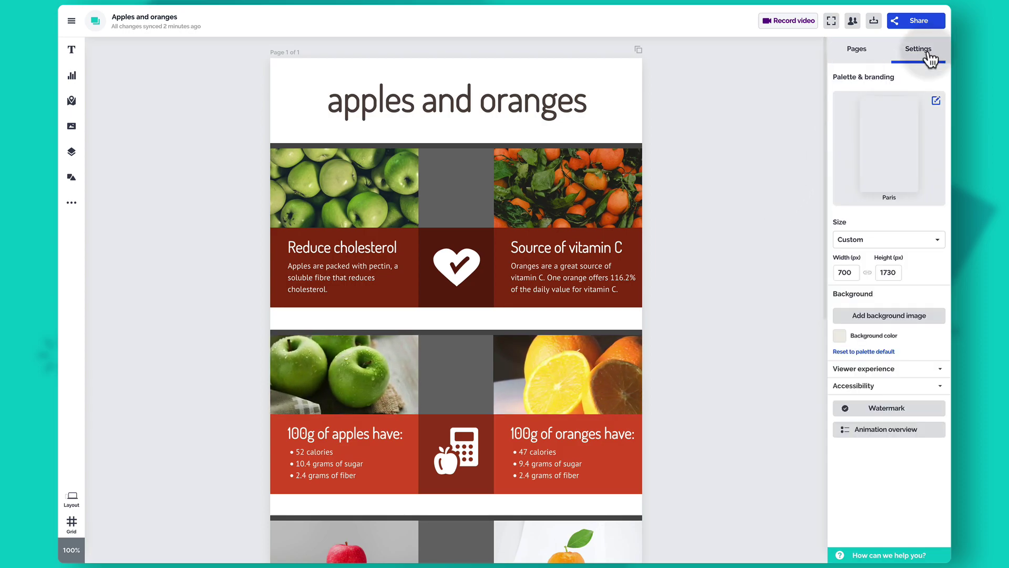
mouse_move(850, 113)
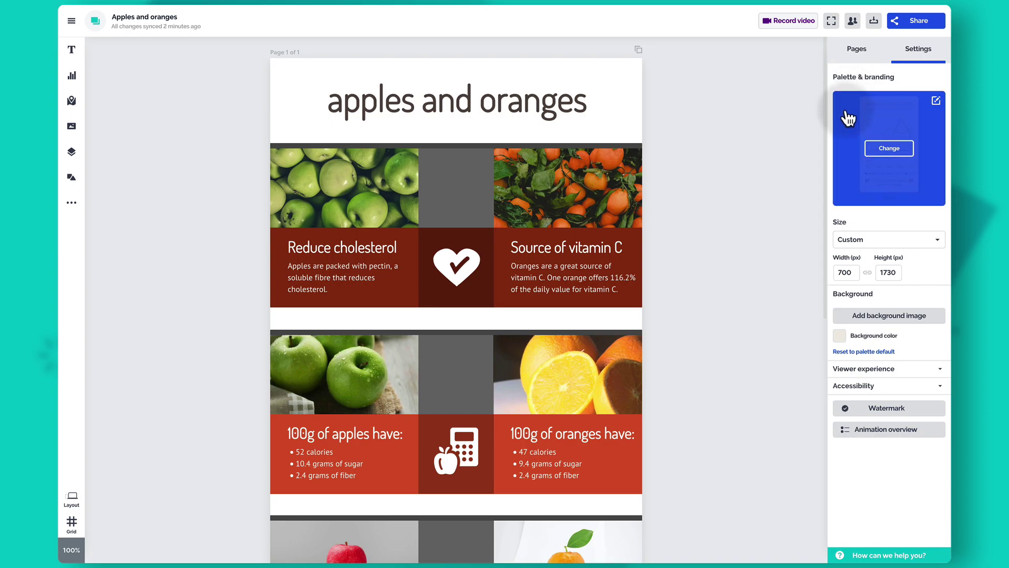
left_click(851, 150)
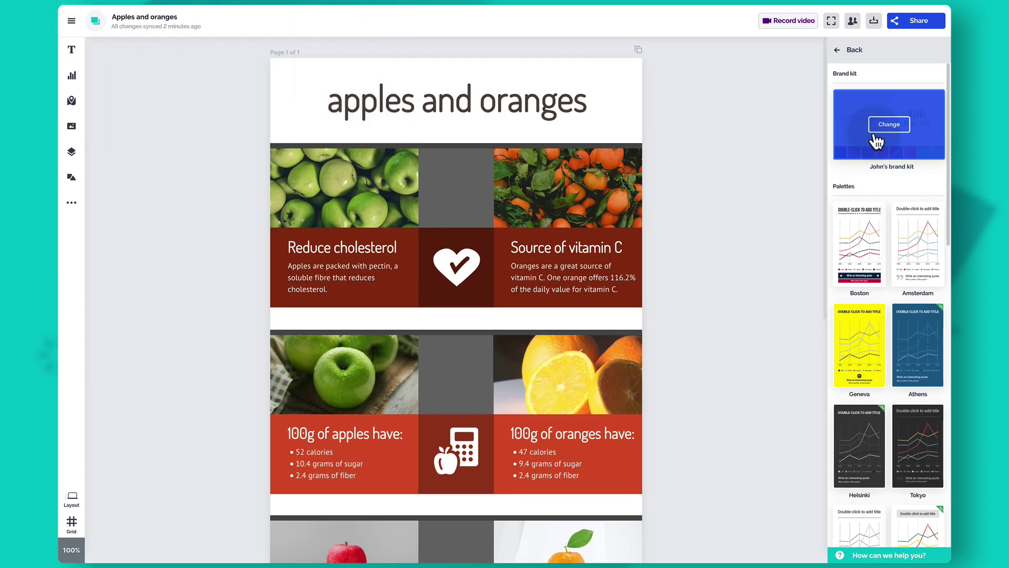
scroll(884, 200, "down", 3)
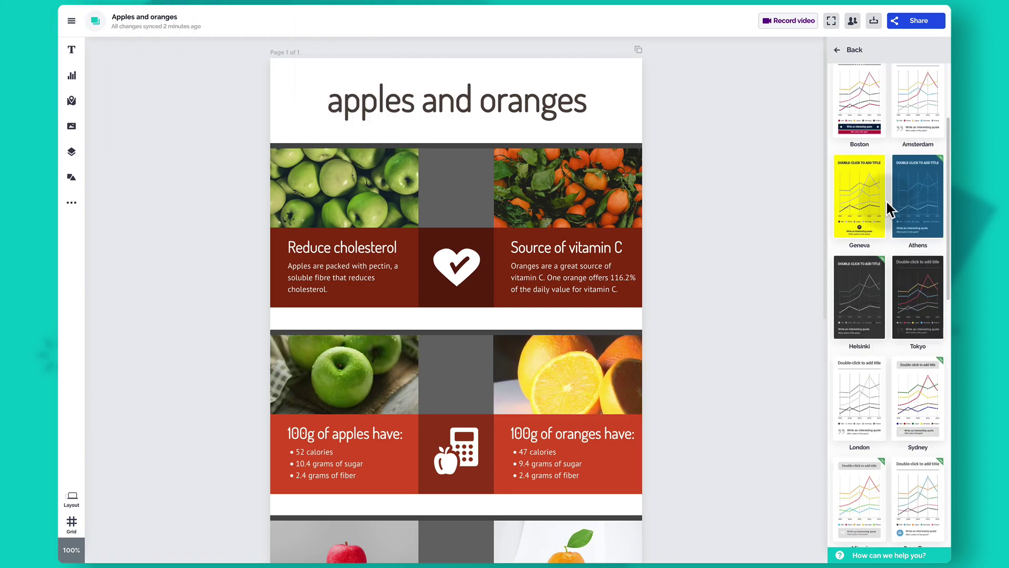
left_click(909, 217)
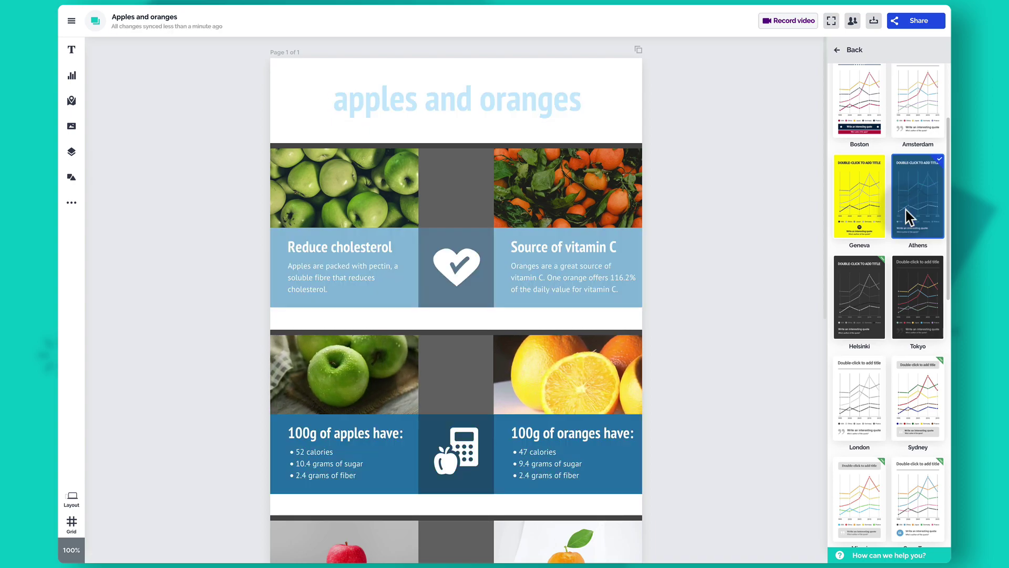
- Switch the infographic's palette to San Francisco and review the recolored design through to its end
scroll(909, 217, "down", 5)
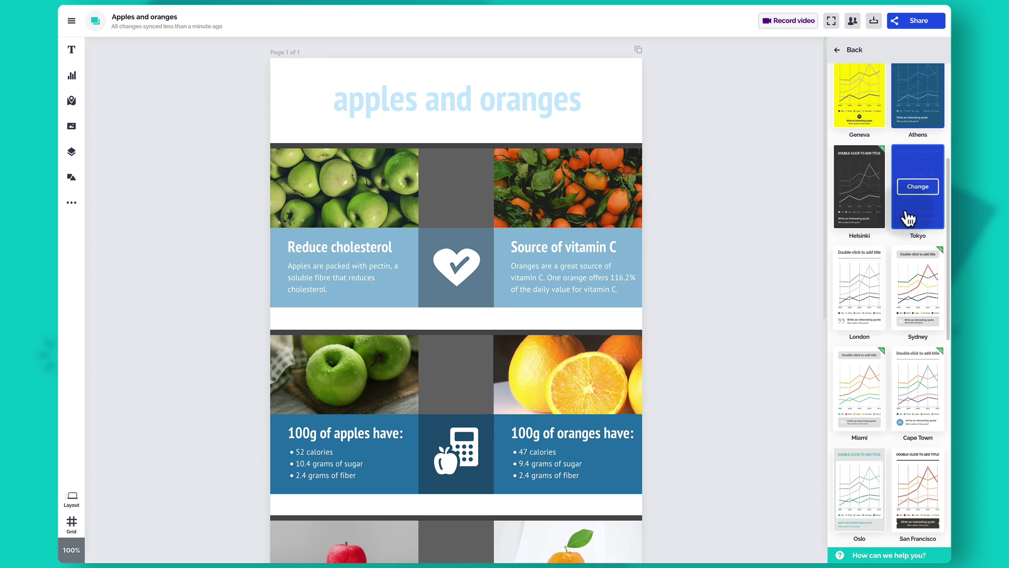
scroll(908, 217, "down", 2)
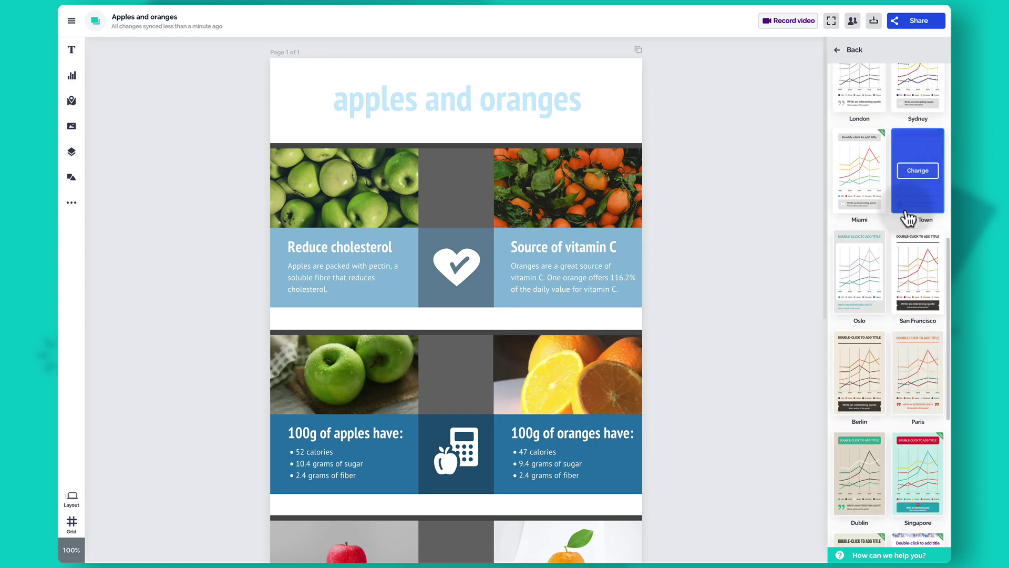
left_click(916, 258)
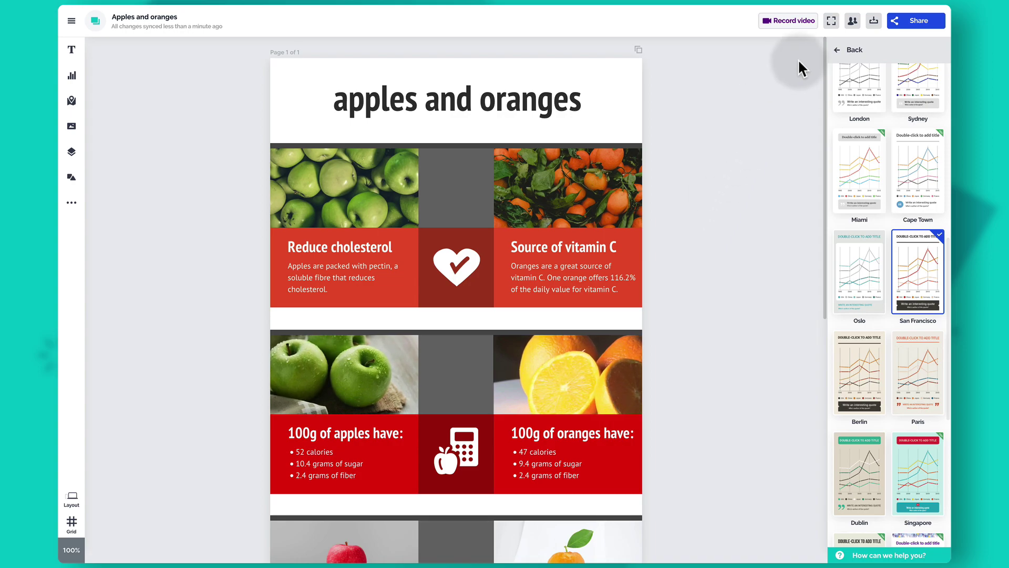
left_click(837, 50)
scroll(696, 192, "down", 3)
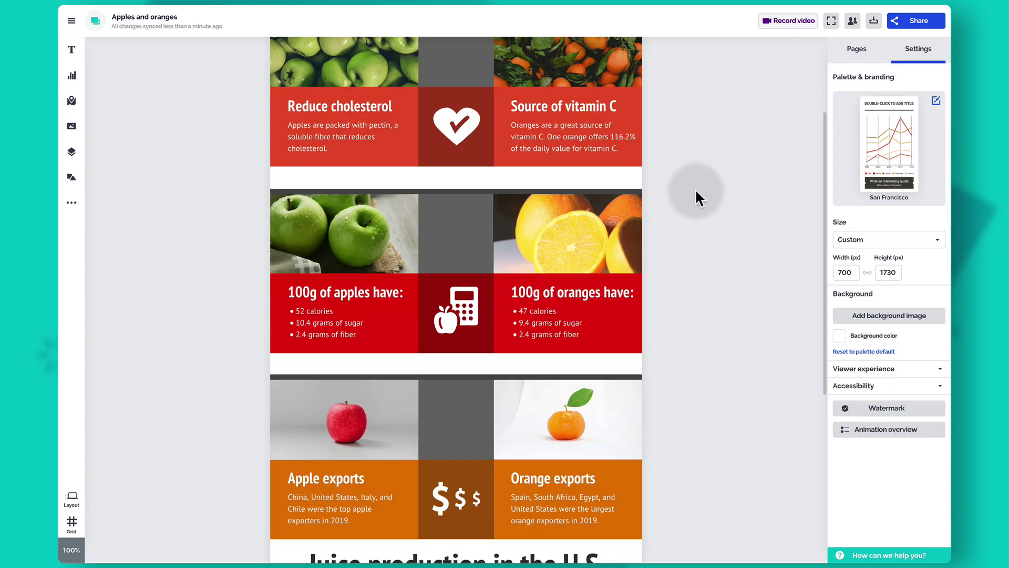
scroll(696, 191, "down", 7)
scroll(695, 192, "up", 10)
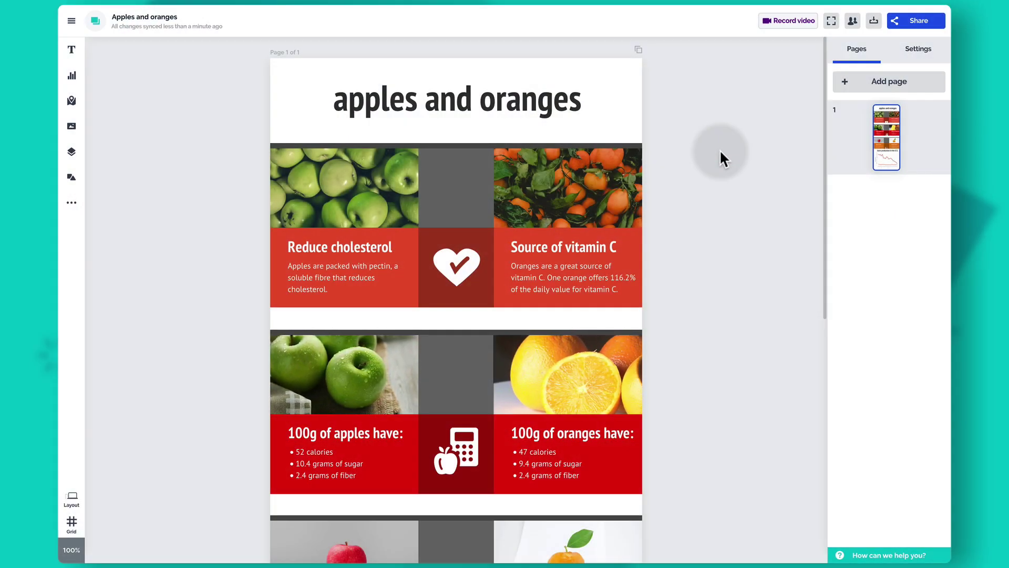
- Examine the PNG, JPG, PDF and MP4 download options, trying the transparent background for the PDF export
left_click(875, 22)
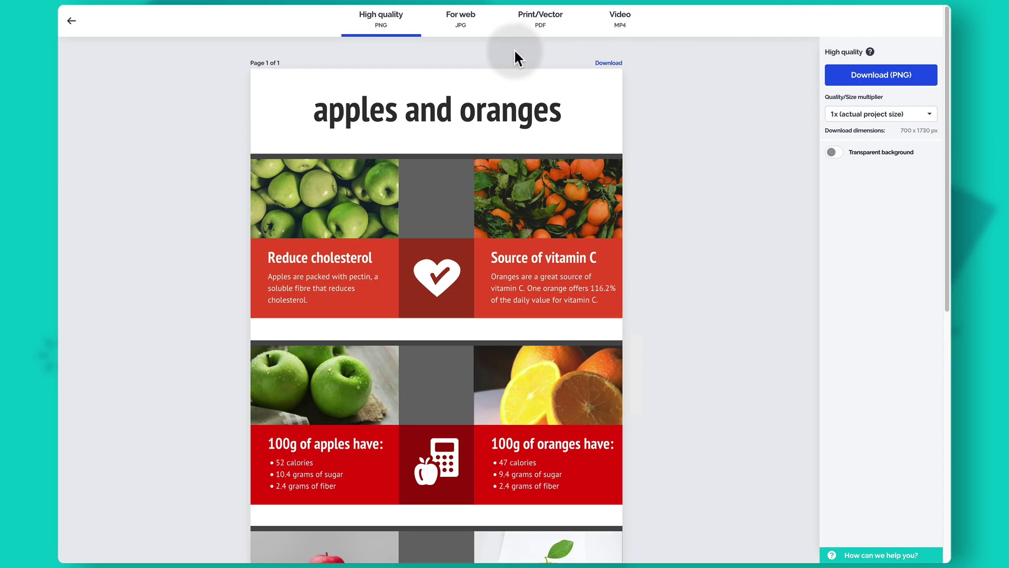
left_click(476, 35)
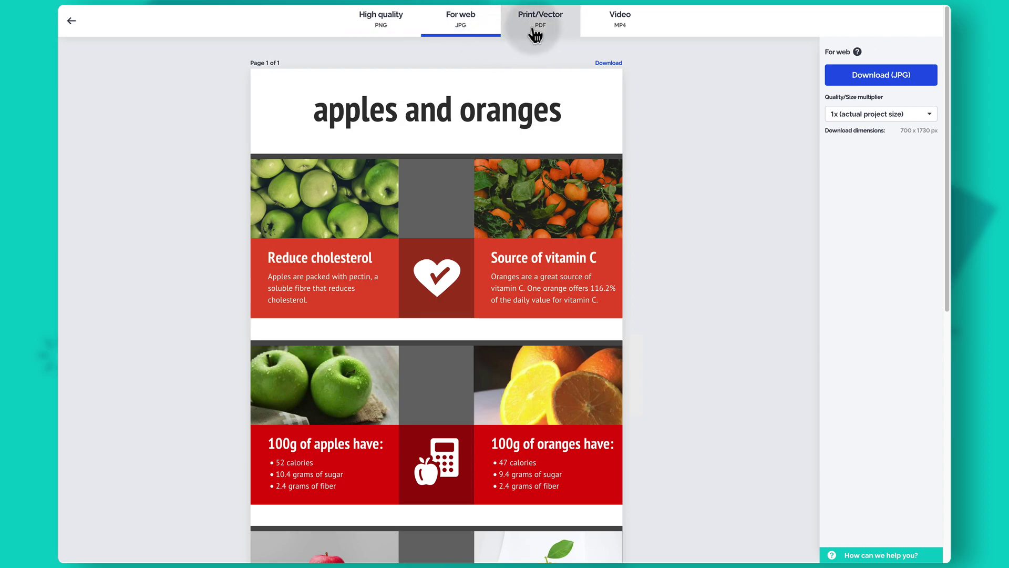
left_click(535, 35)
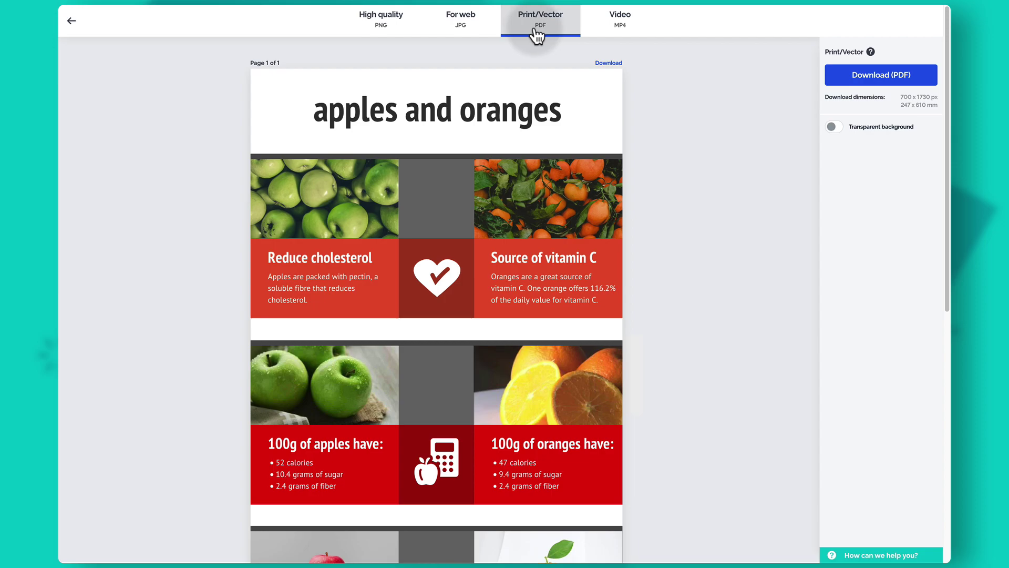
left_click(835, 129)
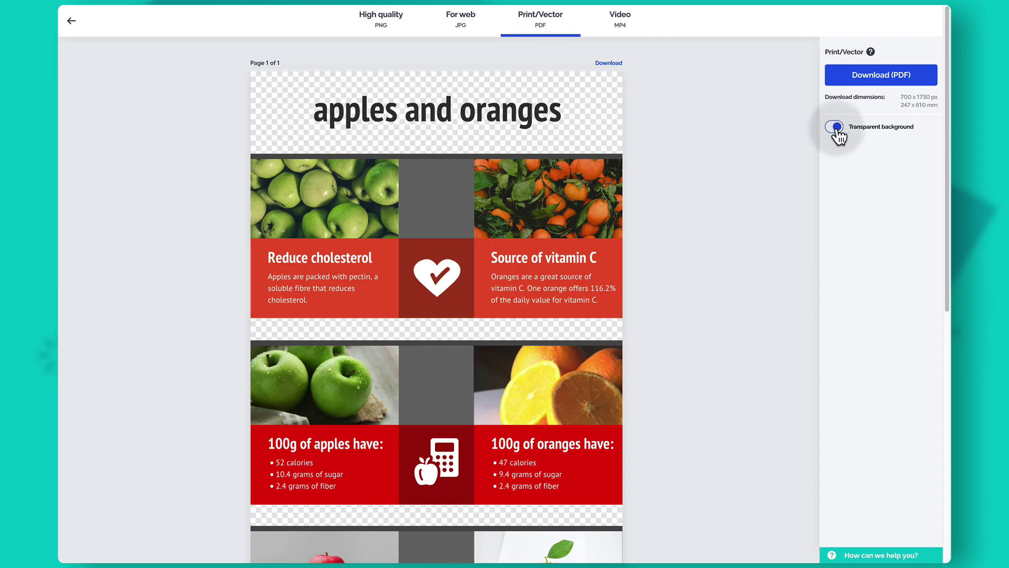
left_click(837, 129)
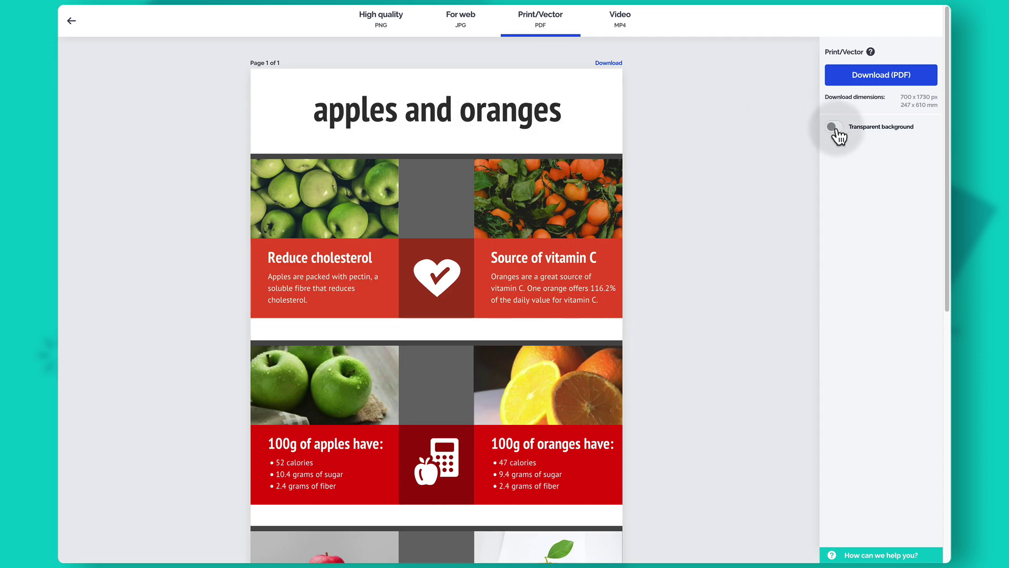
left_click(641, 31)
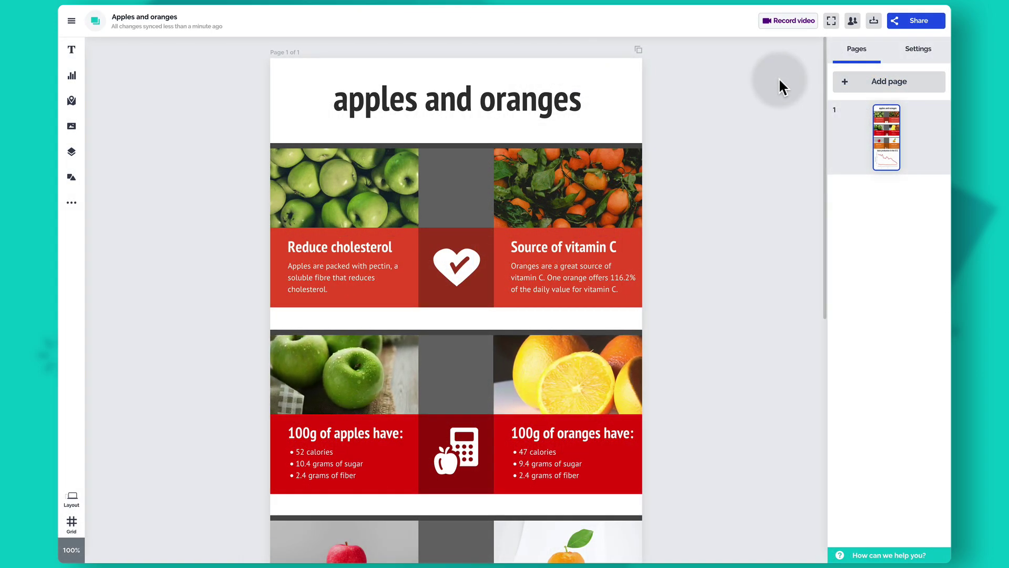
- Set the design's privacy so that anyone on the web can see it
left_click(905, 25)
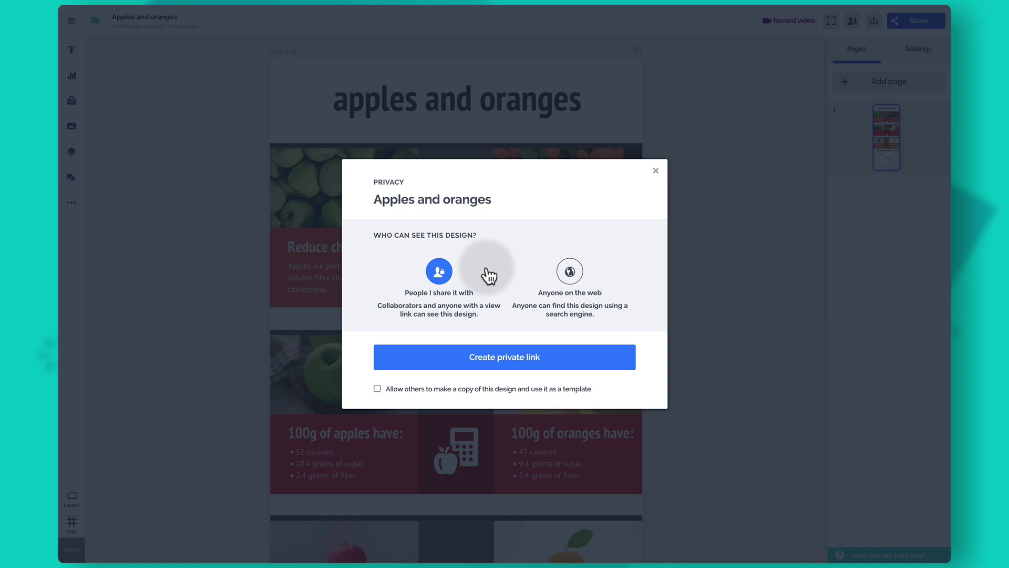
left_click(575, 277)
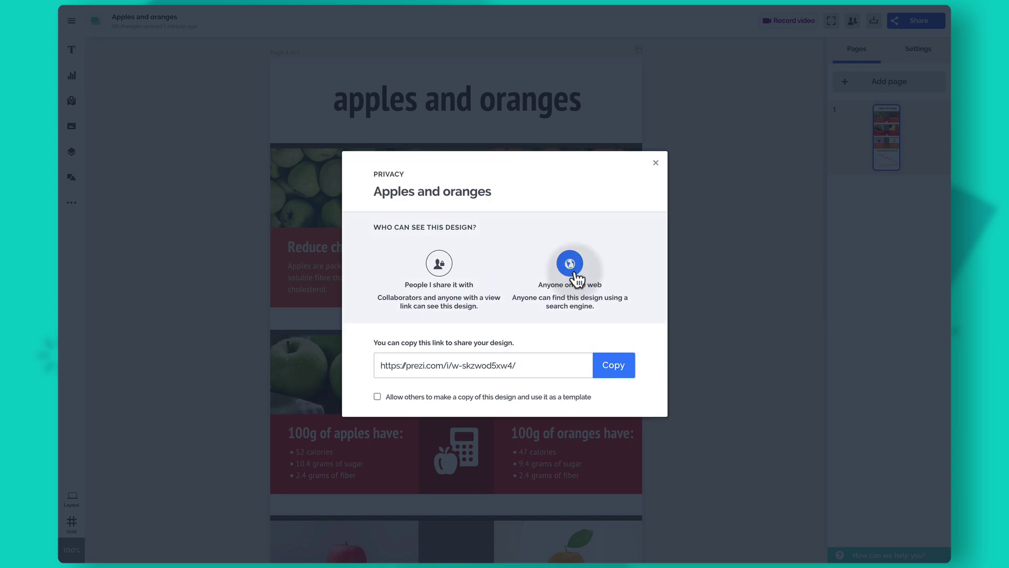
left_click(564, 365)
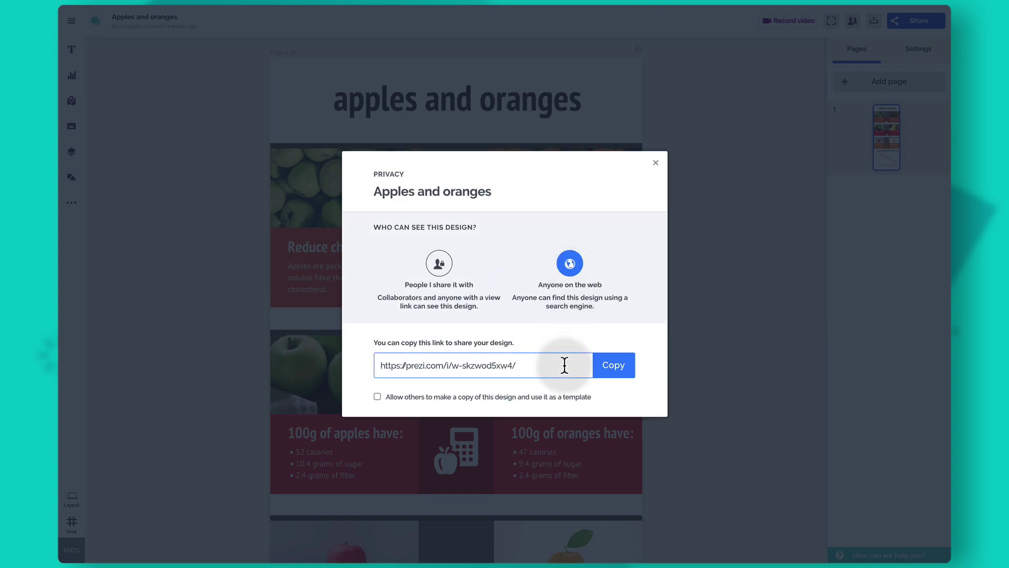
- Restrict the design's visibility to people it is shared with, then create and copy a private link
left_click(455, 264)
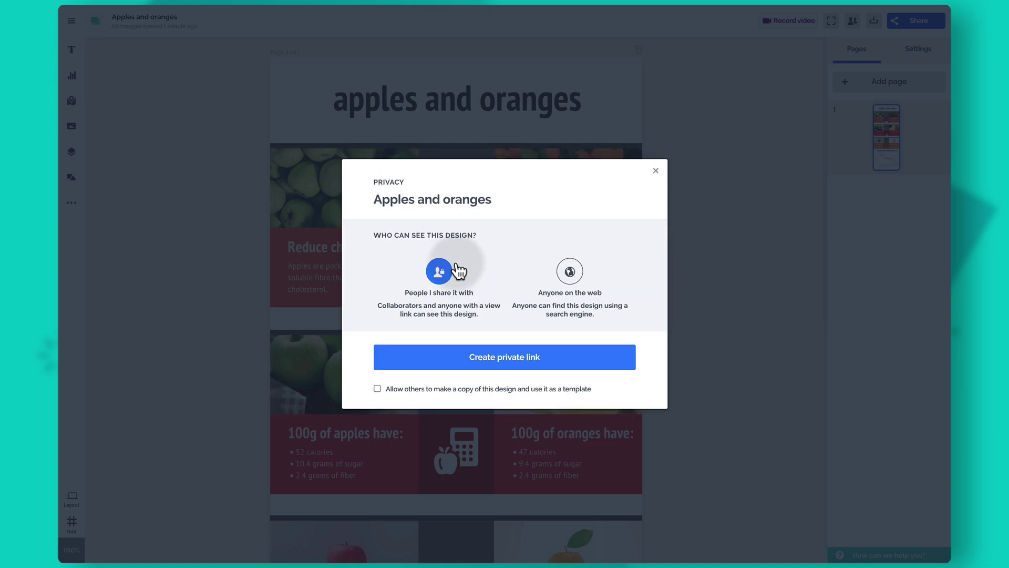
left_click(581, 356)
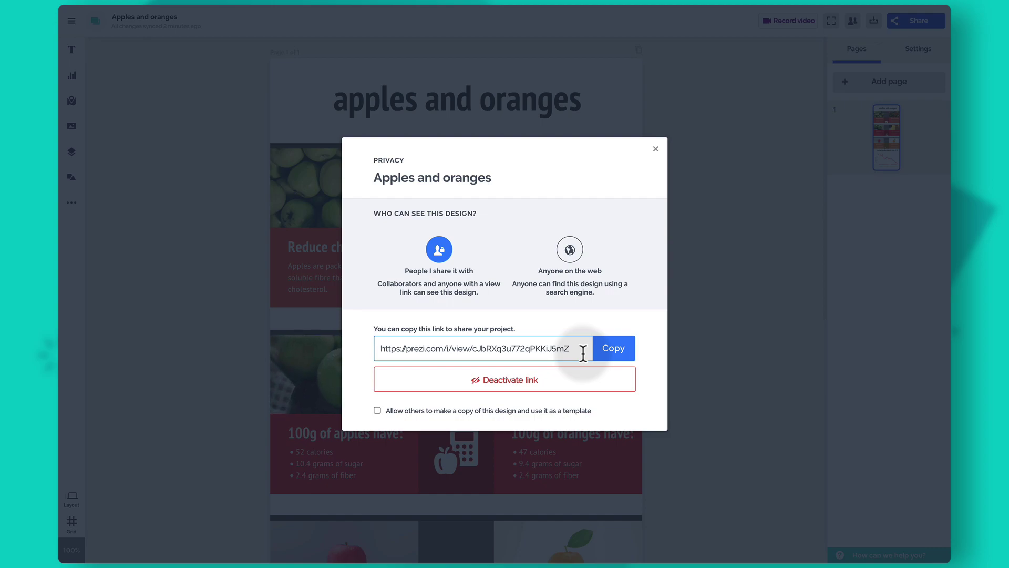
left_click(610, 349)
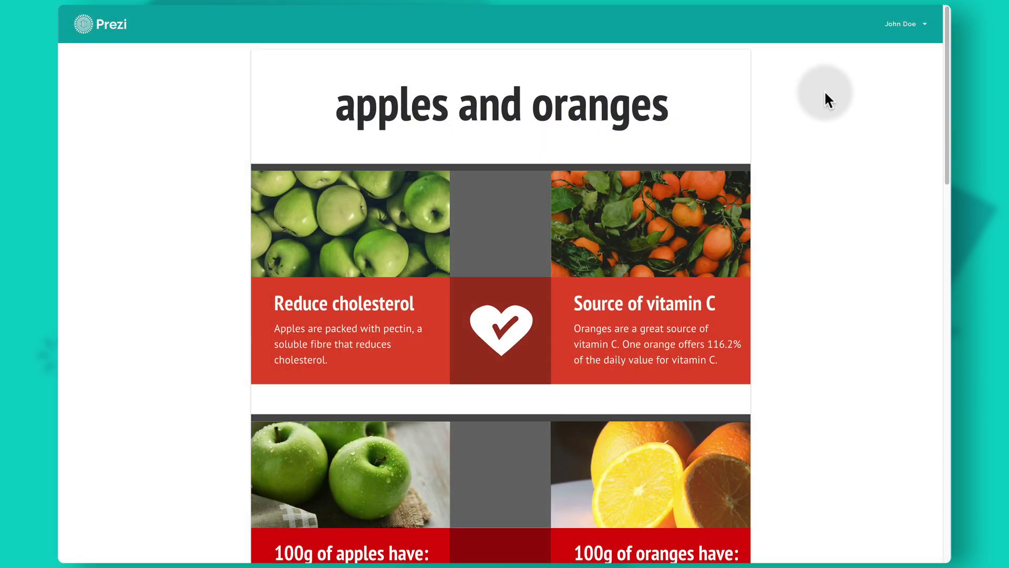
- View the shared infographic page through the juice production chart and open the design's embed option
scroll(828, 99, "down", 2)
scroll(827, 98, "down", 12)
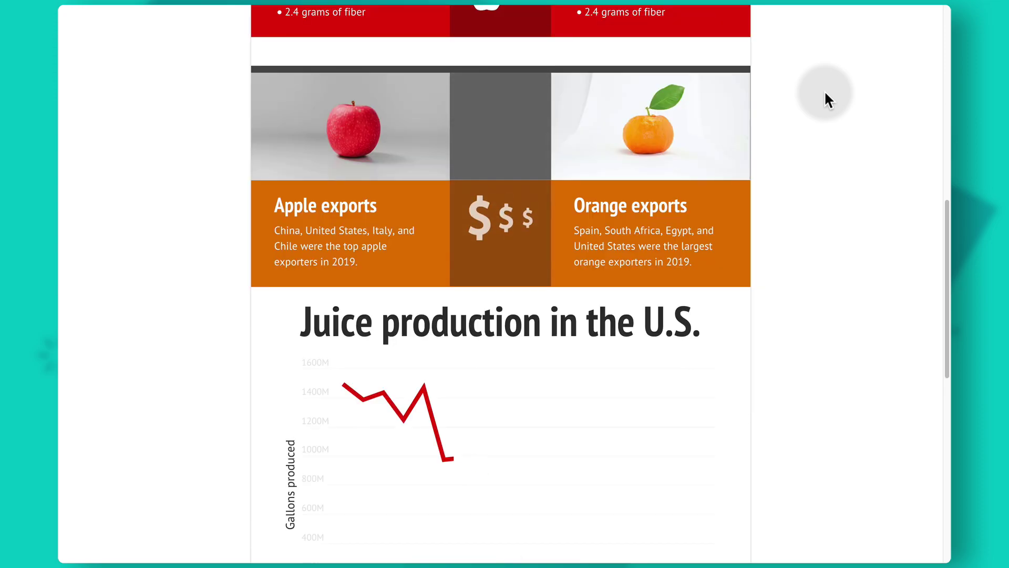
scroll(828, 99, "down", 1)
scroll(827, 98, "down", 1)
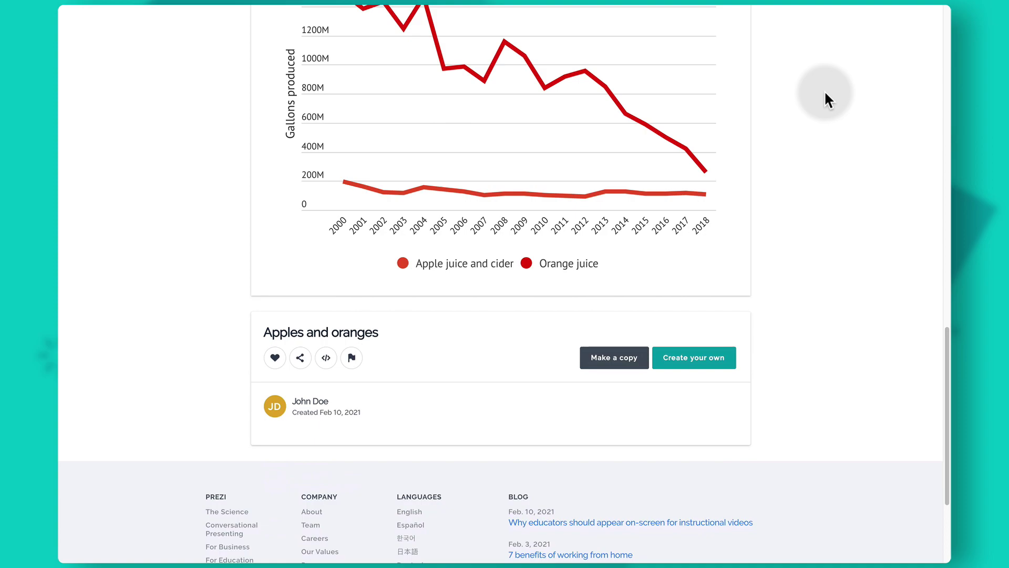
left_click(327, 361)
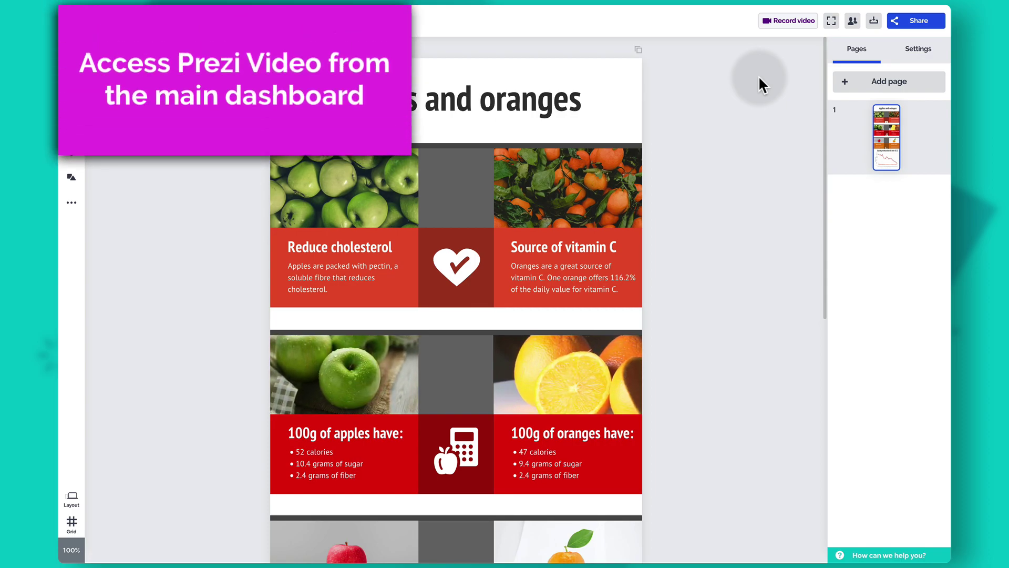
- Start a video recording of the design using the solid background
left_click(789, 26)
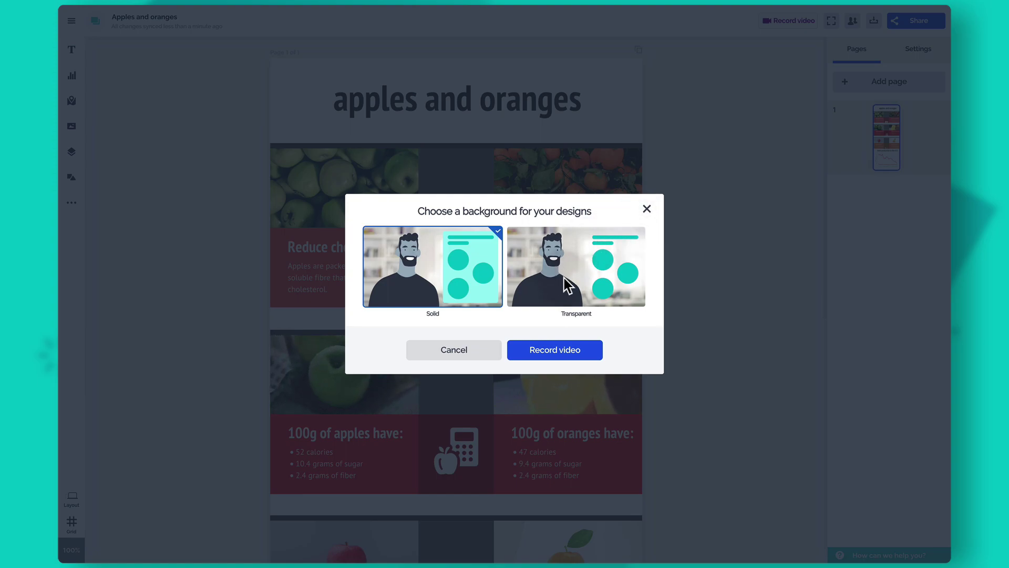
left_click(589, 348)
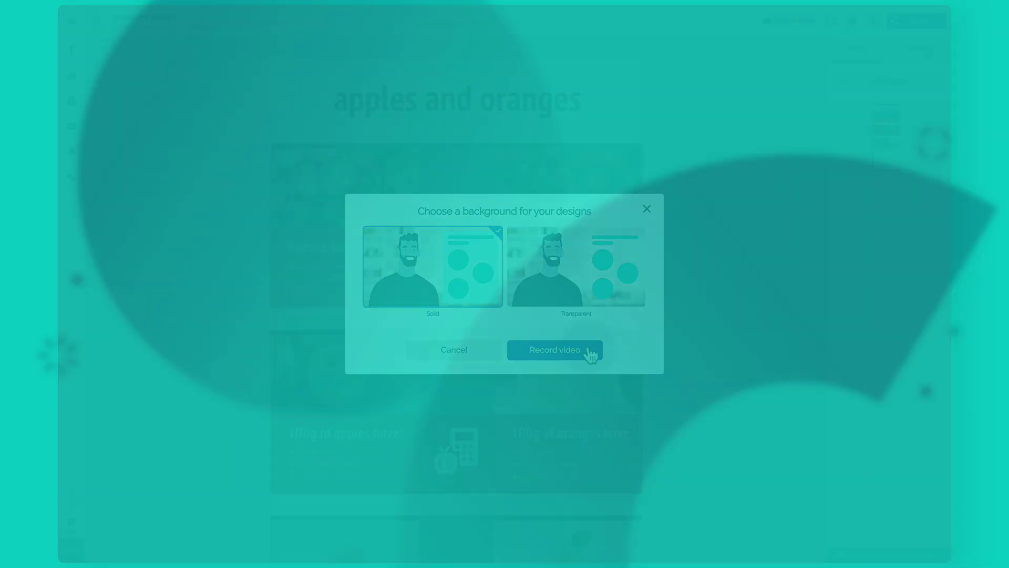